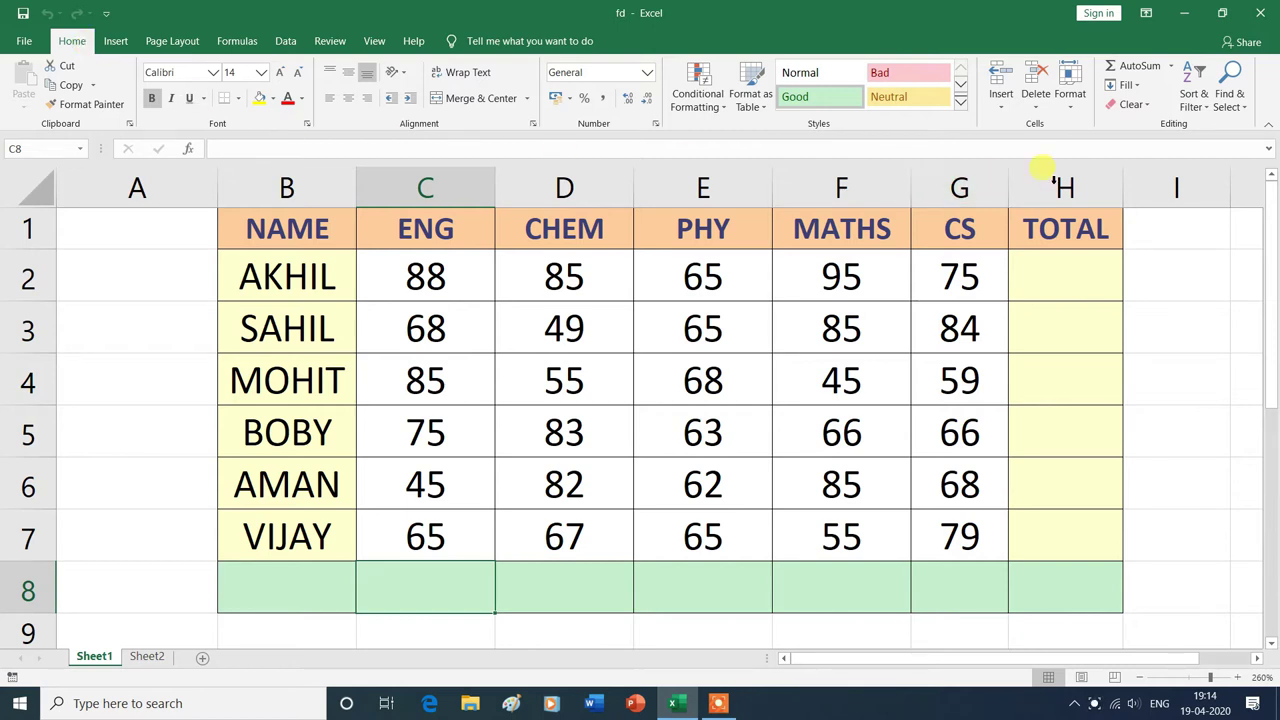
- AutoSum the first student's marks into H2, giving 408
{"action": "left_click", "coordinate": [1137, 90]}
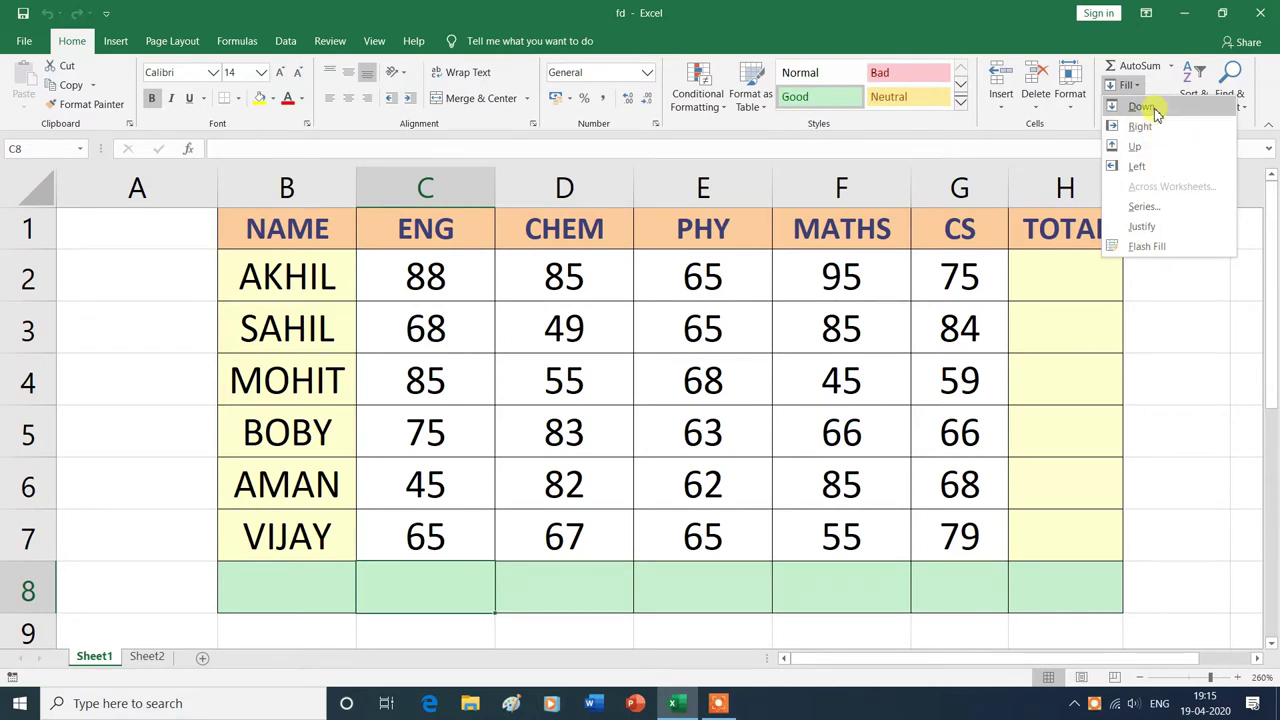
{"action": "left_click", "coordinate": [1190, 325]}
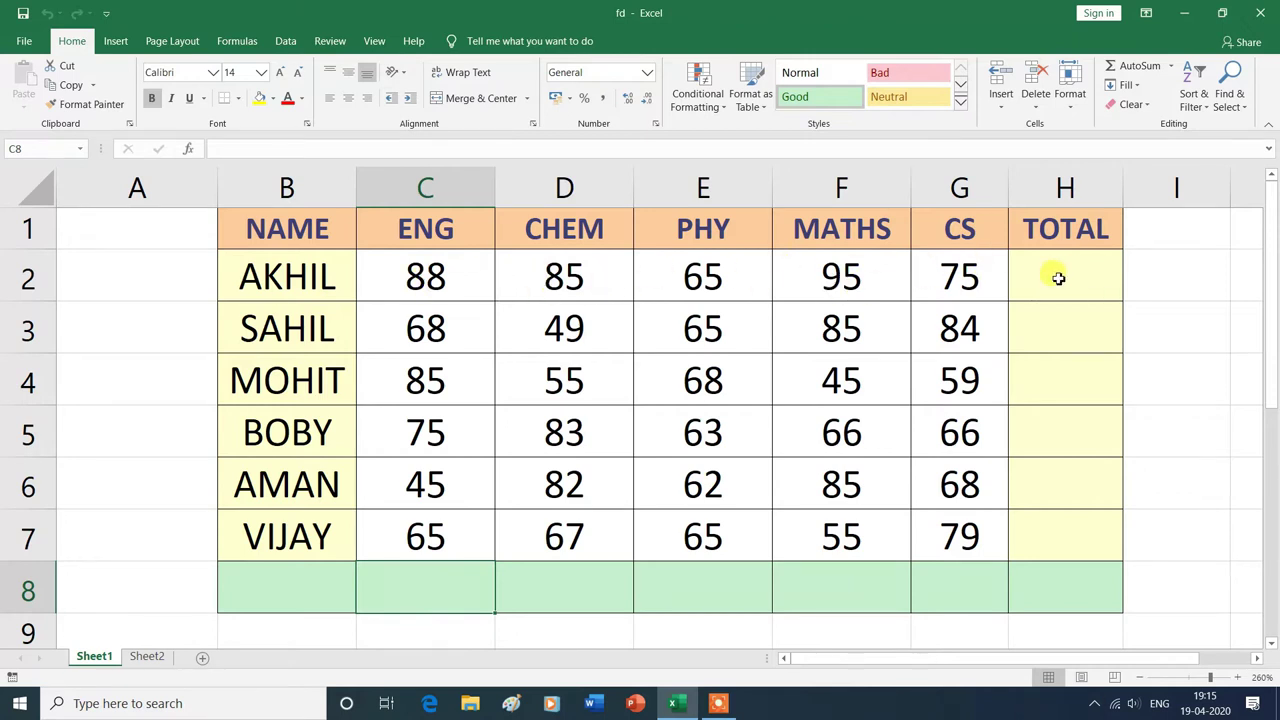
{"action": "left_click", "coordinate": [1058, 278]}
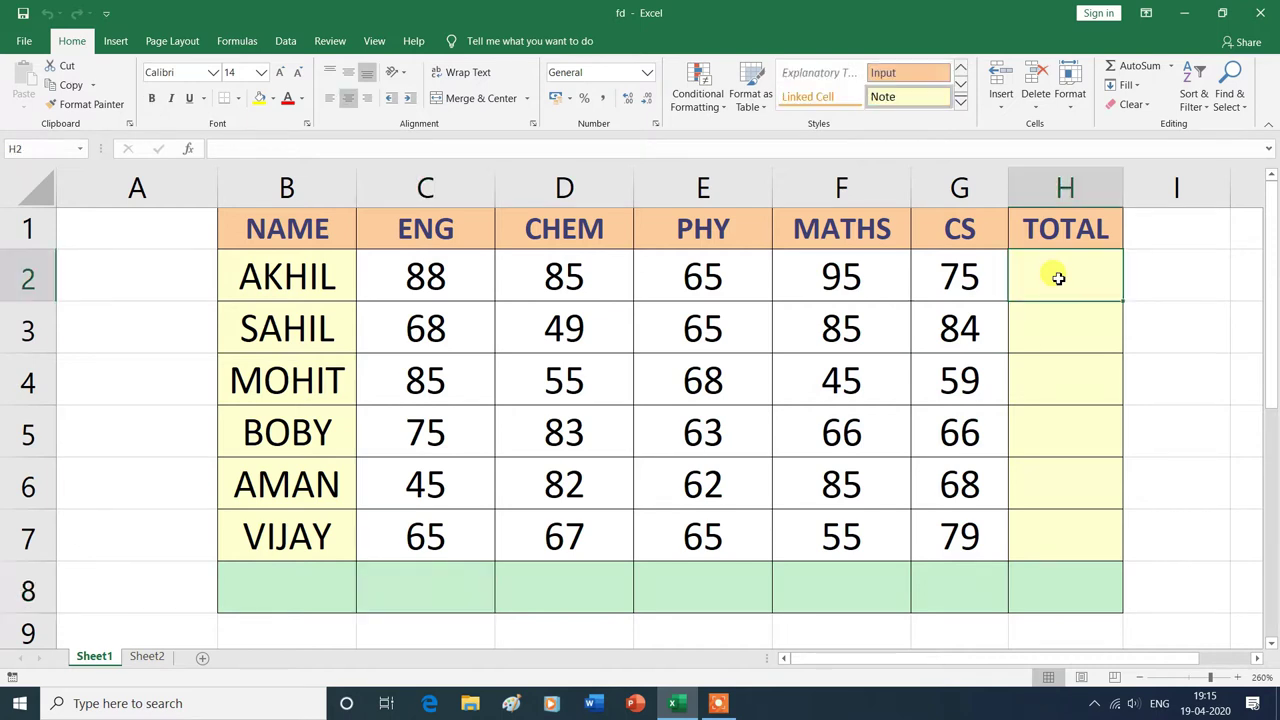
{"action": "left_click", "coordinate": [1141, 68]}
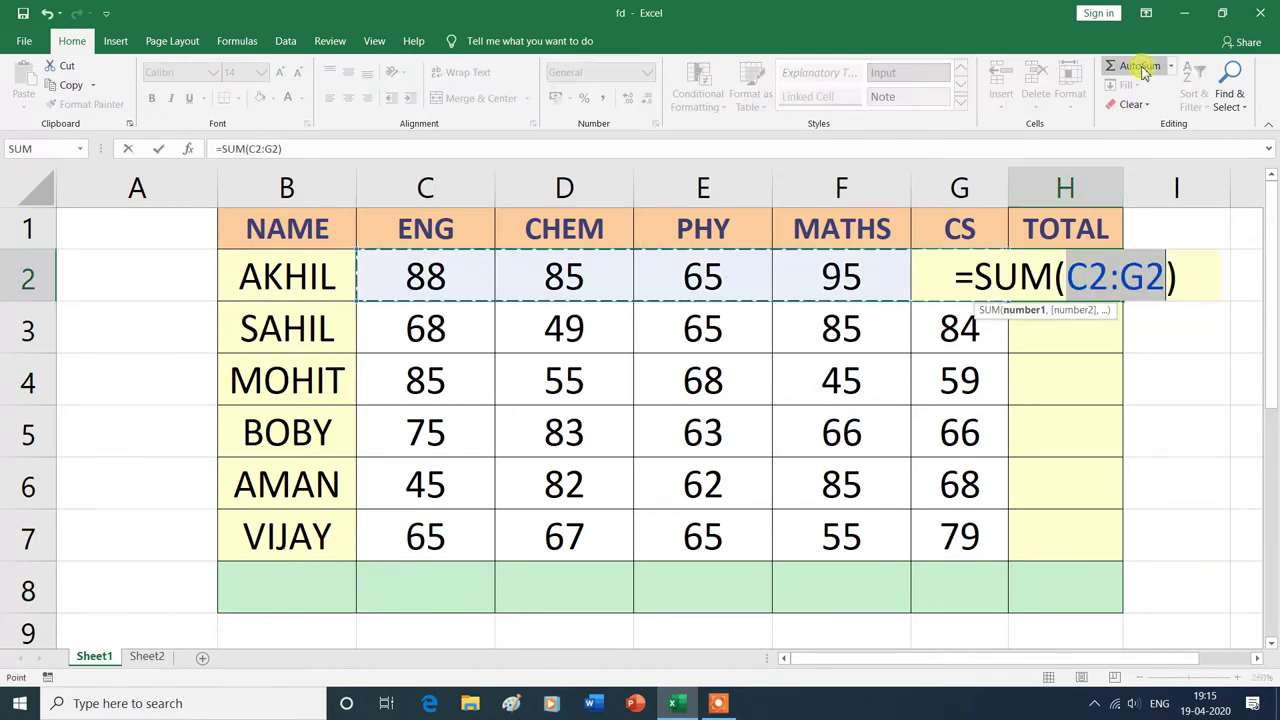
{"action": "key", "text": "Return"}
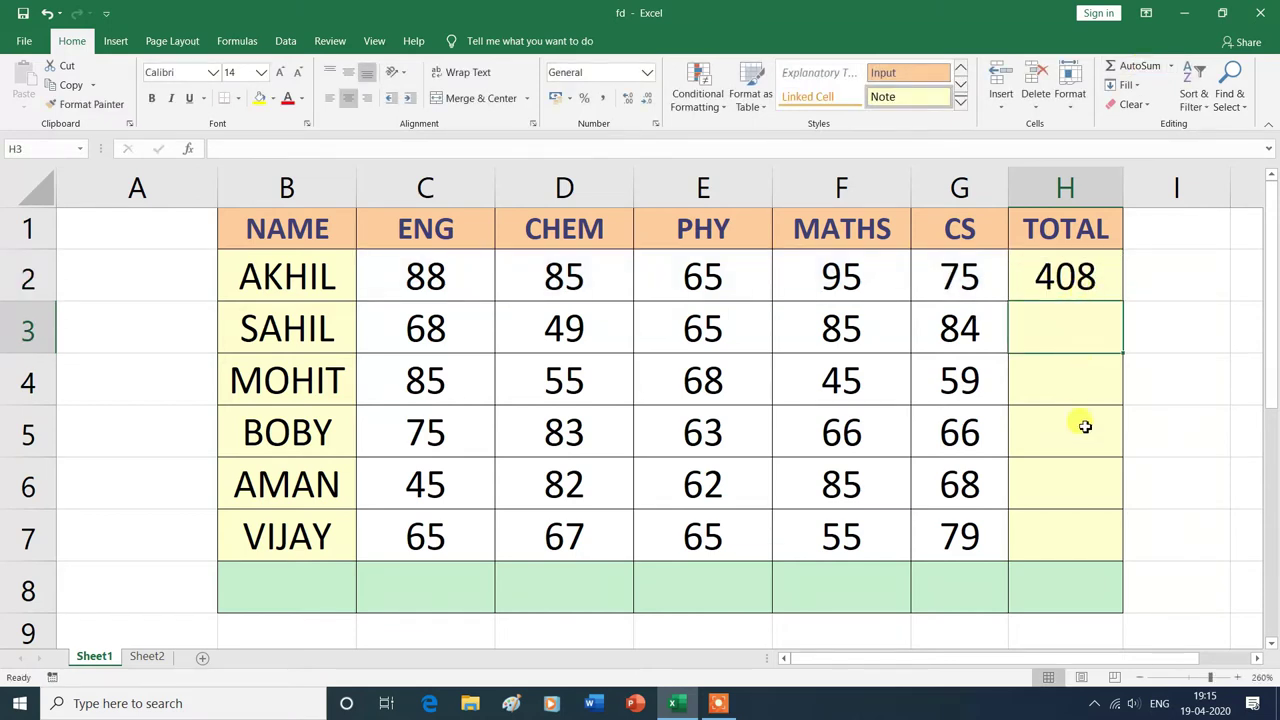
- Fill the H2 total down through H5, then clear H2:H5 again
{"action": "left_click", "coordinate": [1066, 282]}
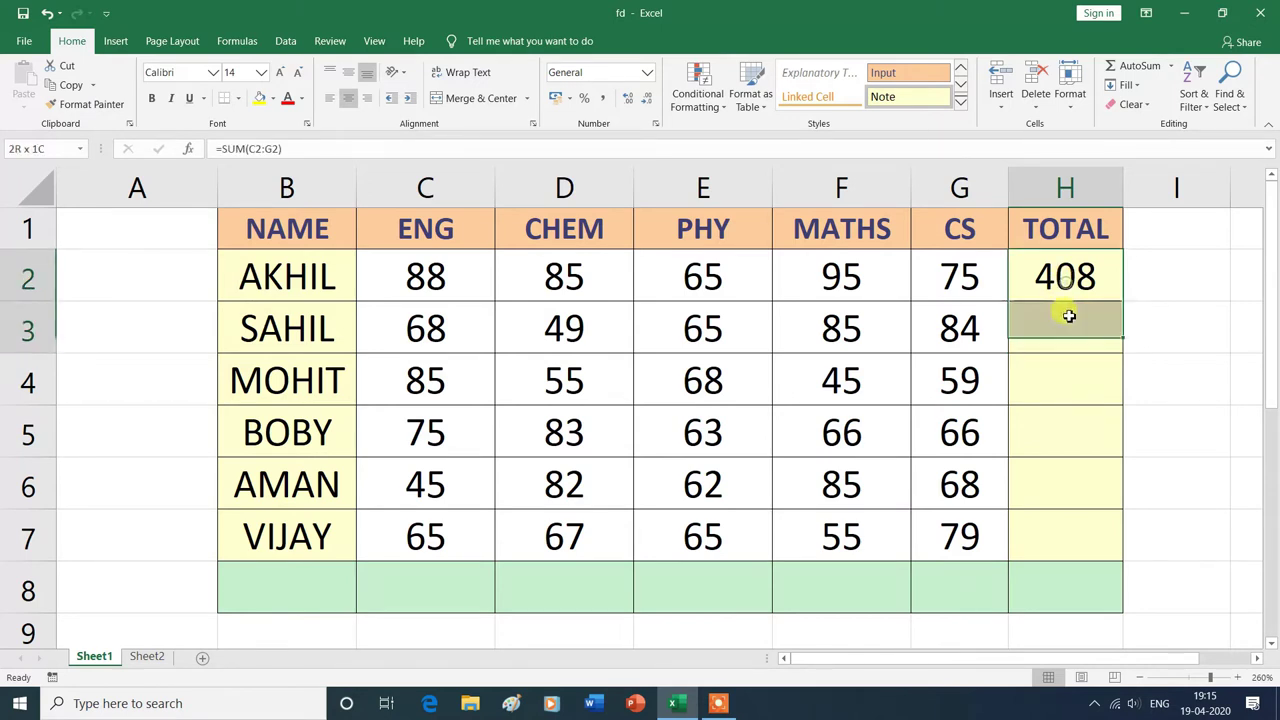
{"action": "left_click_drag", "start_coordinate": [1066, 282], "coordinate": [1072, 425]}
{"action": "key", "text": "alt+h"}
{"action": "key", "text": "f"}
{"action": "key", "text": "i"}
{"action": "key", "text": "Escape"}
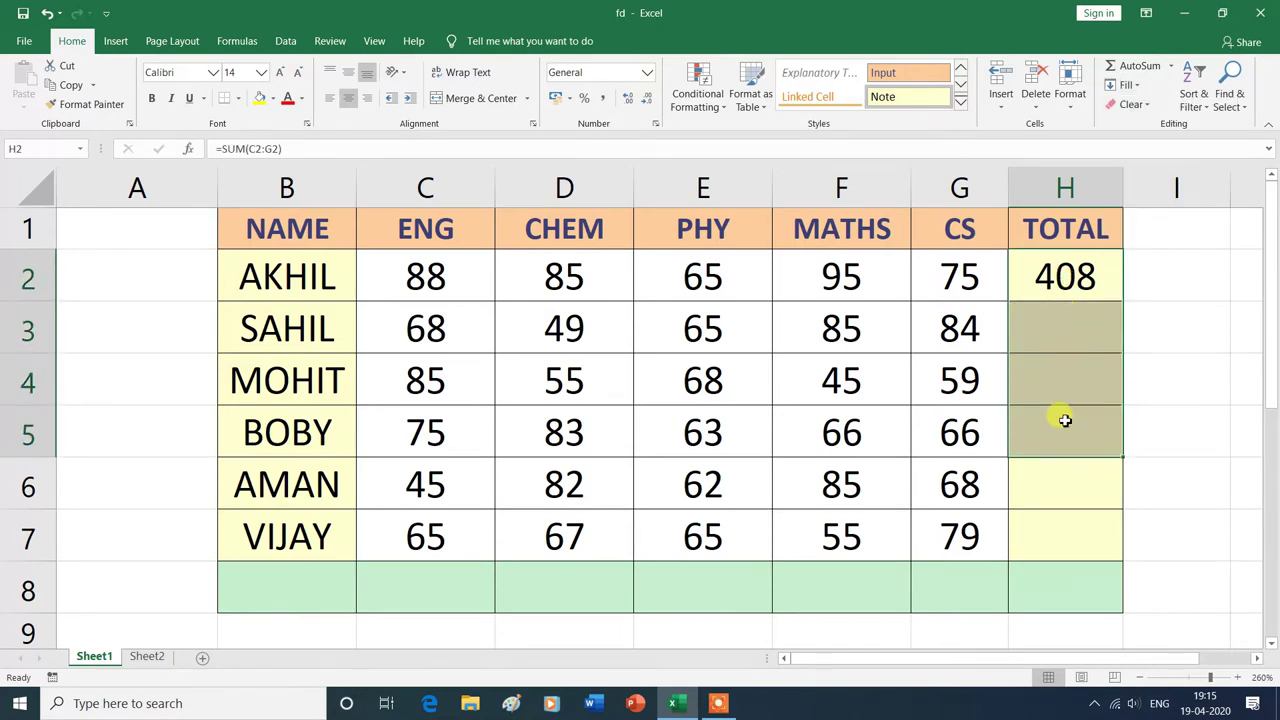
{"action": "left_click", "coordinate": [1140, 88]}
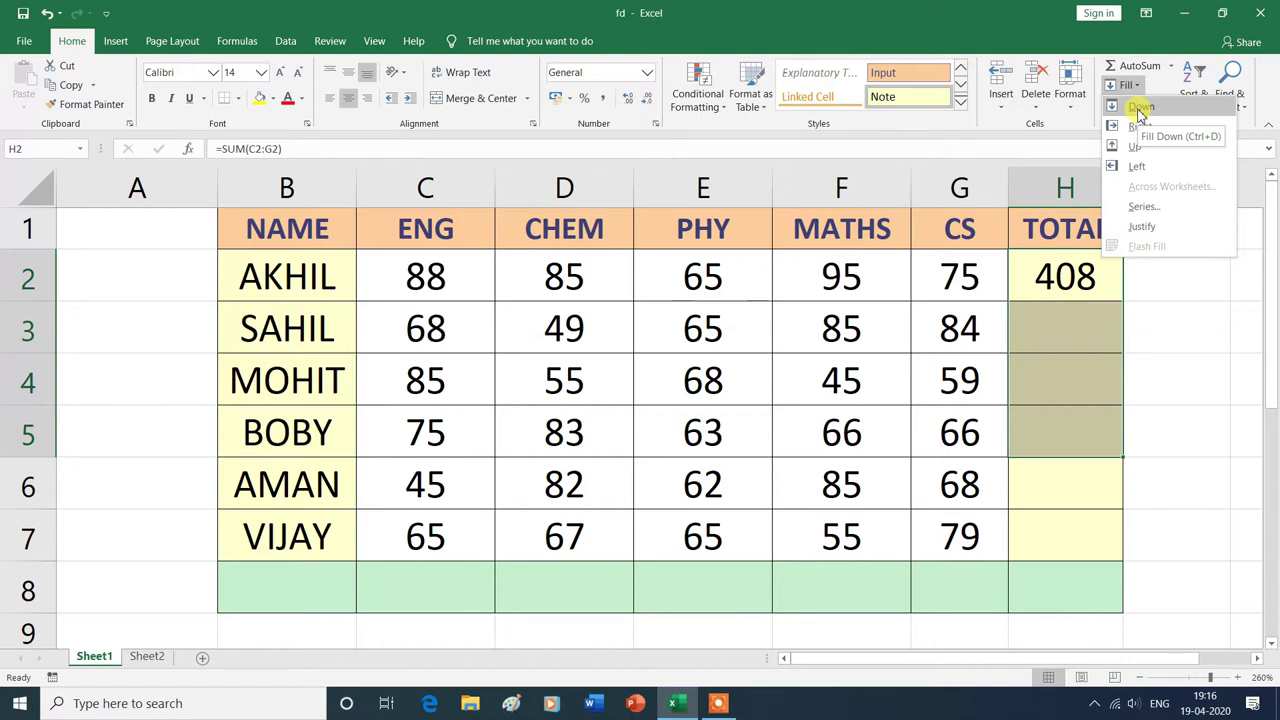
{"action": "left_click", "coordinate": [1140, 108]}
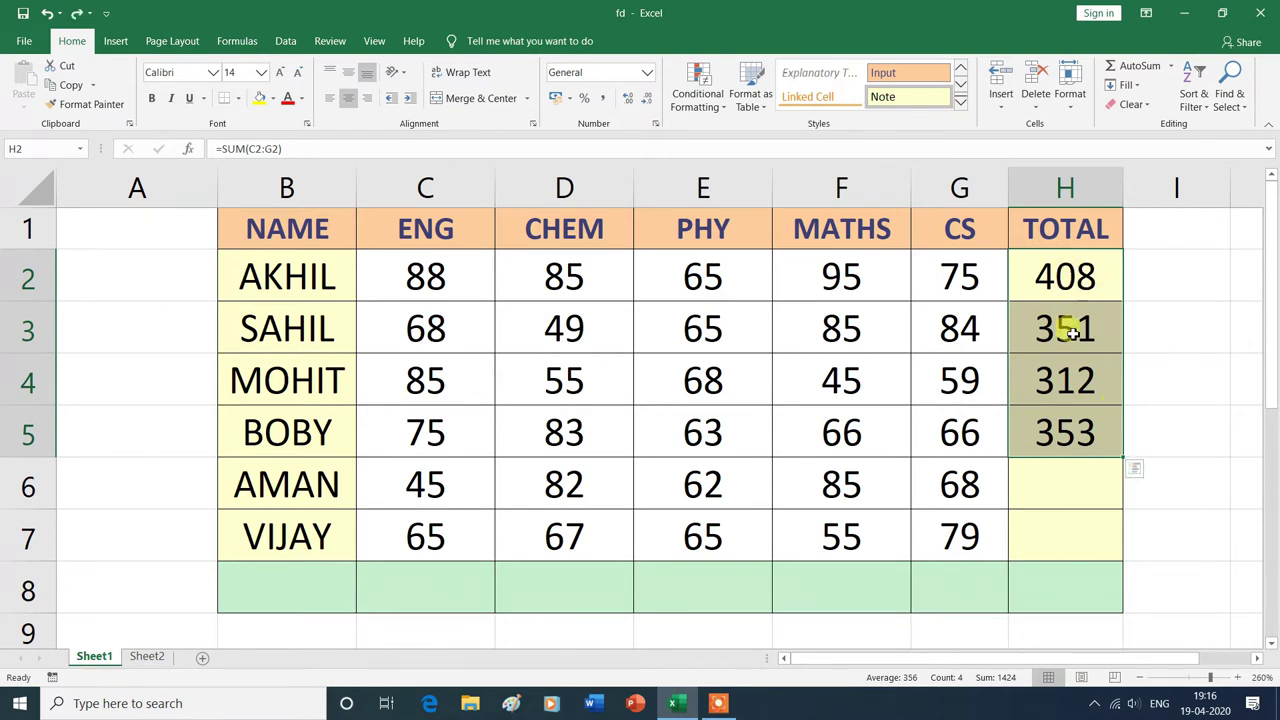
{"action": "key", "text": "Delete"}
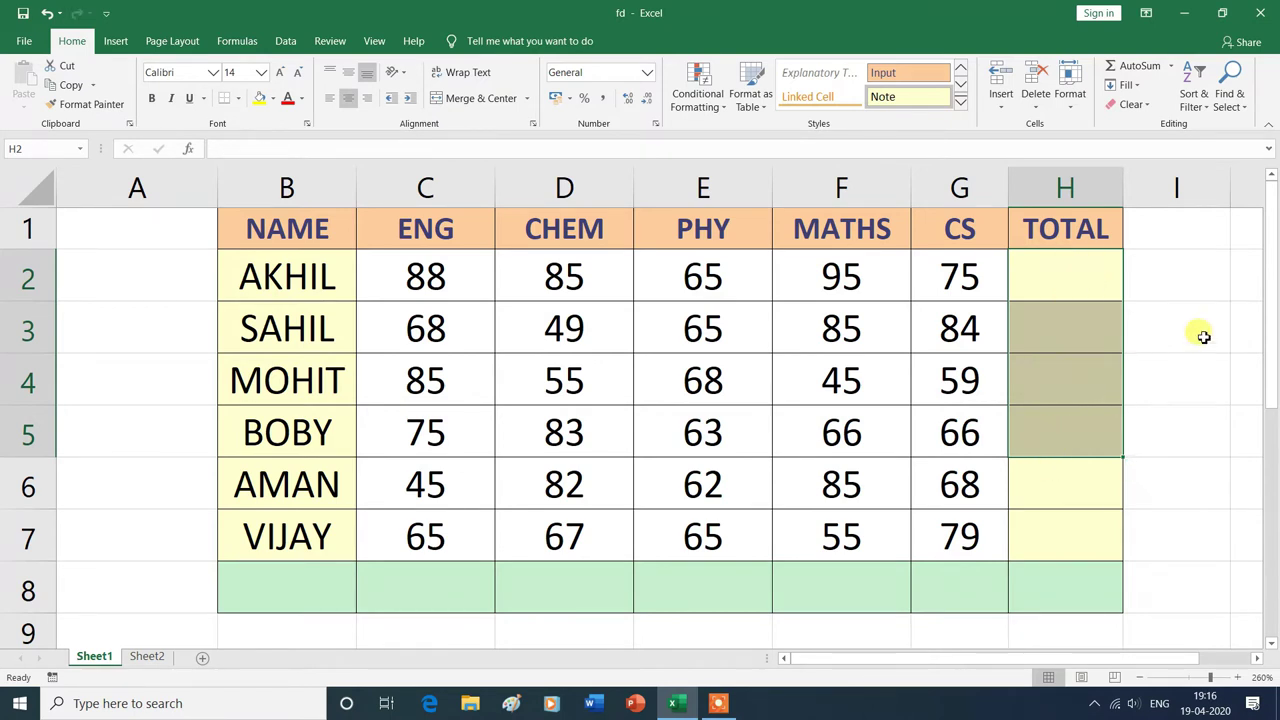
- AutoSum the last student's marks into H7, giving 331
{"action": "left_click", "coordinate": [1172, 495]}
{"action": "left_click", "coordinate": [1064, 540]}
{"action": "key", "text": "alt"}
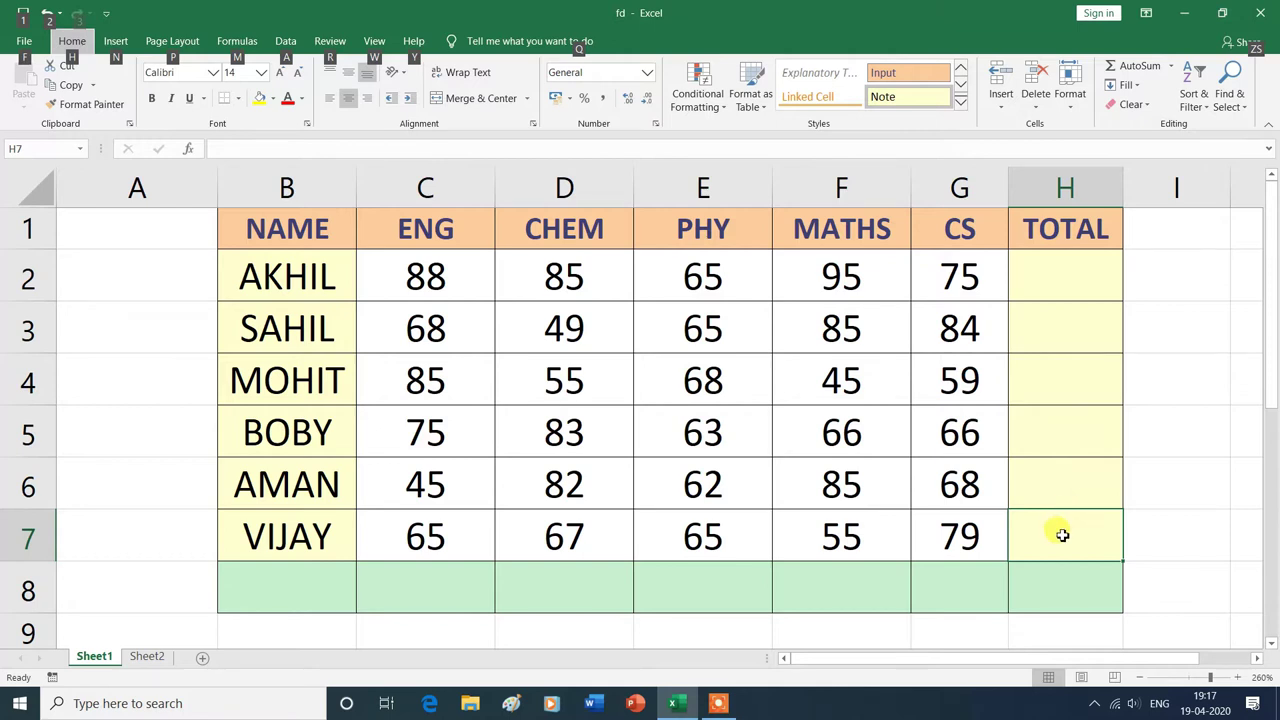
{"action": "left_click", "coordinate": [1140, 68]}
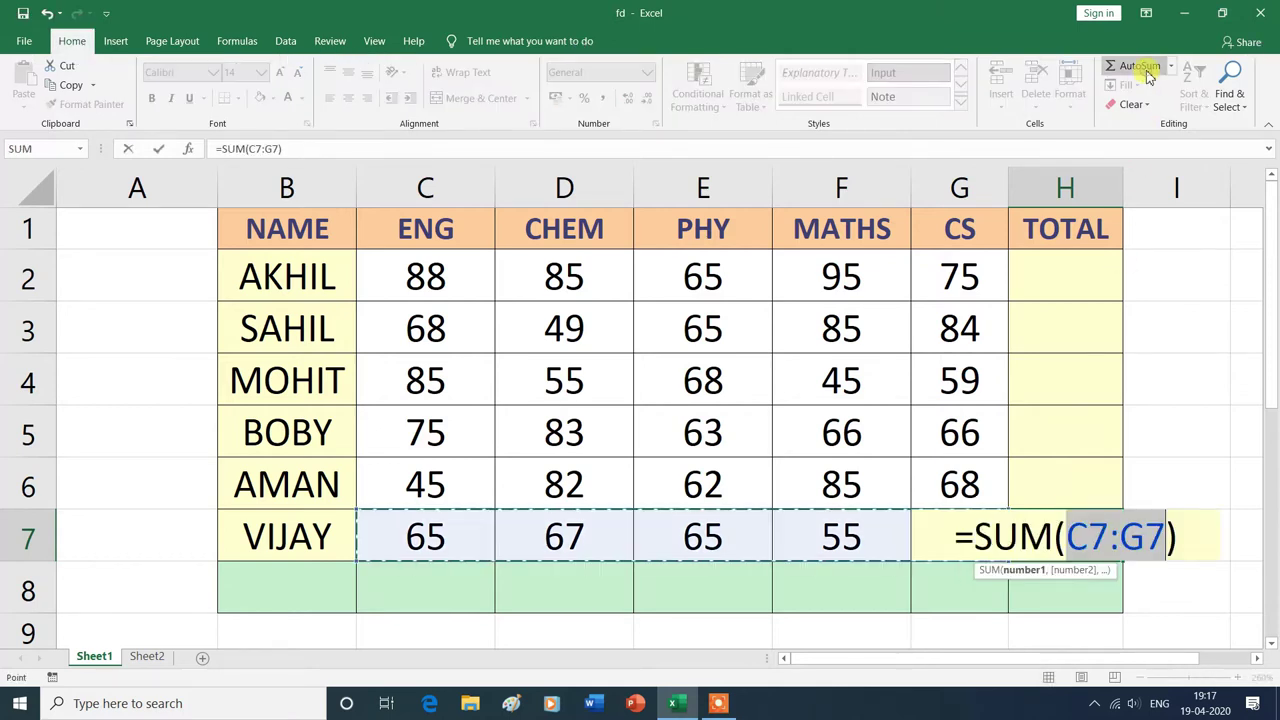
{"action": "key", "text": "Return"}
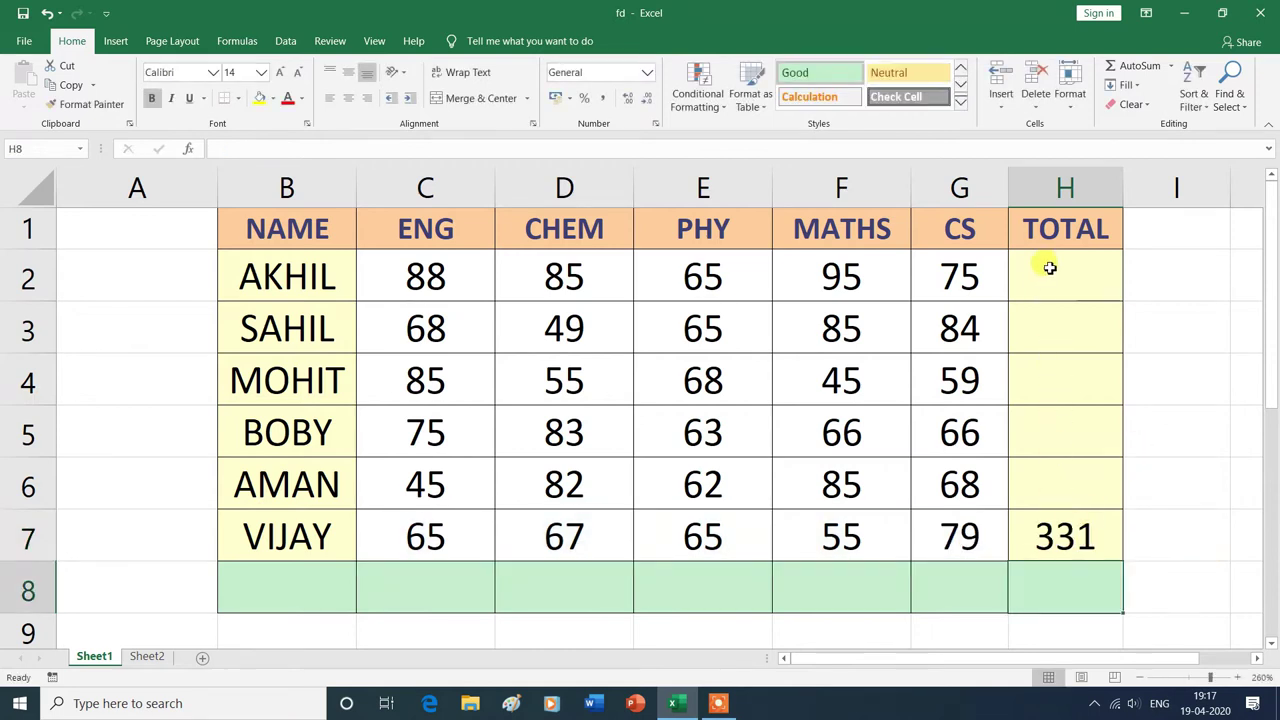
- Fill the H7 sum up through H2 so totals run 408, 351, 312, 353, 342, 331
{"action": "left_click_drag", "start_coordinate": [1065, 535], "coordinate": [1065, 289]}
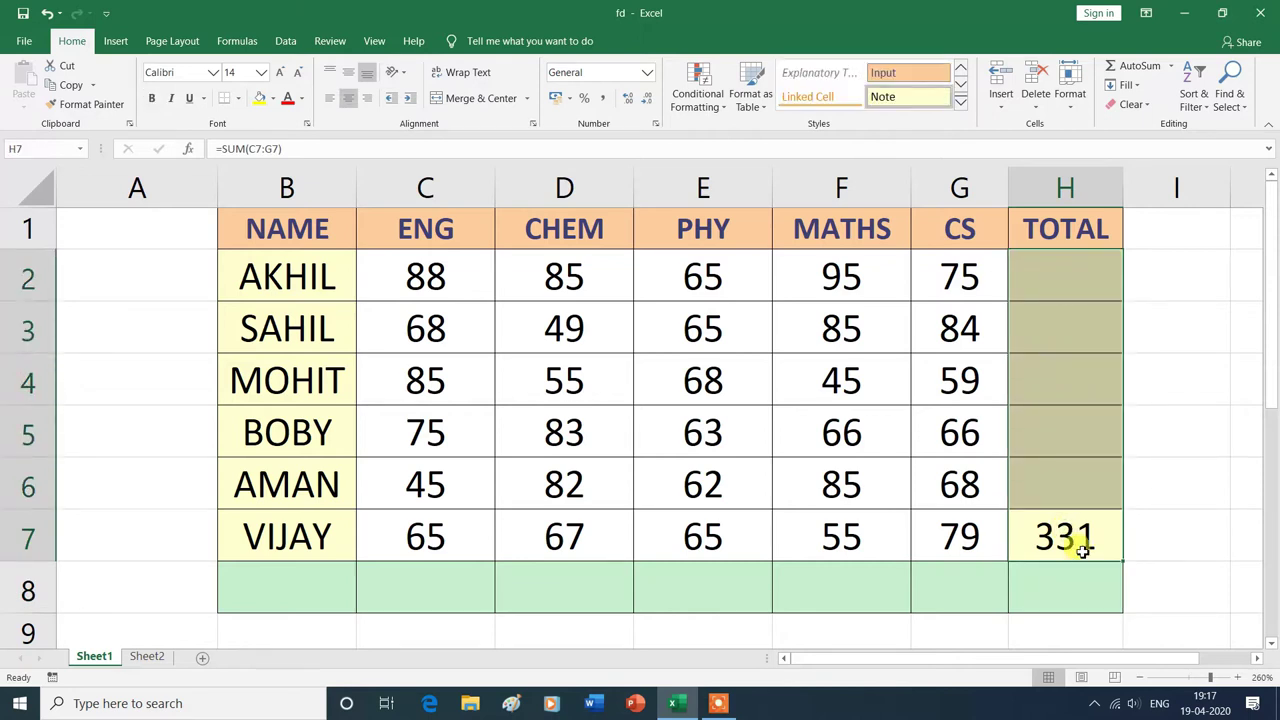
{"action": "left_click", "coordinate": [1138, 88]}
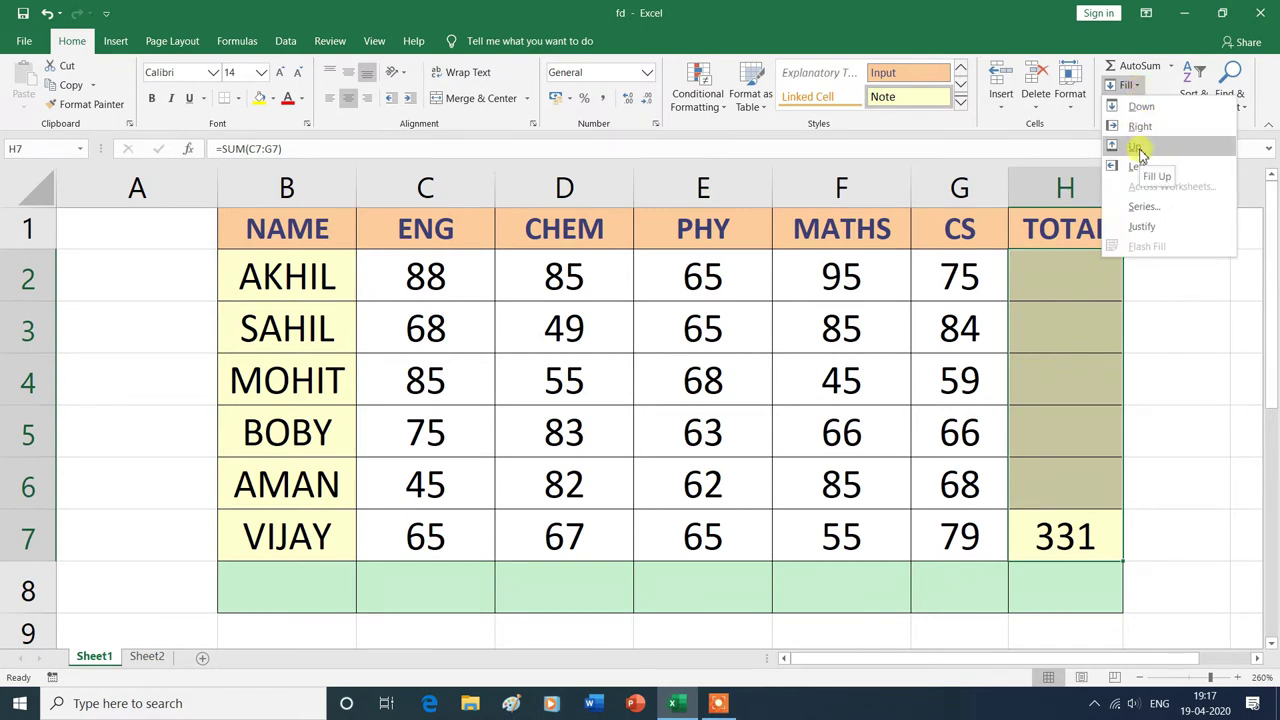
{"action": "left_click", "coordinate": [1140, 148]}
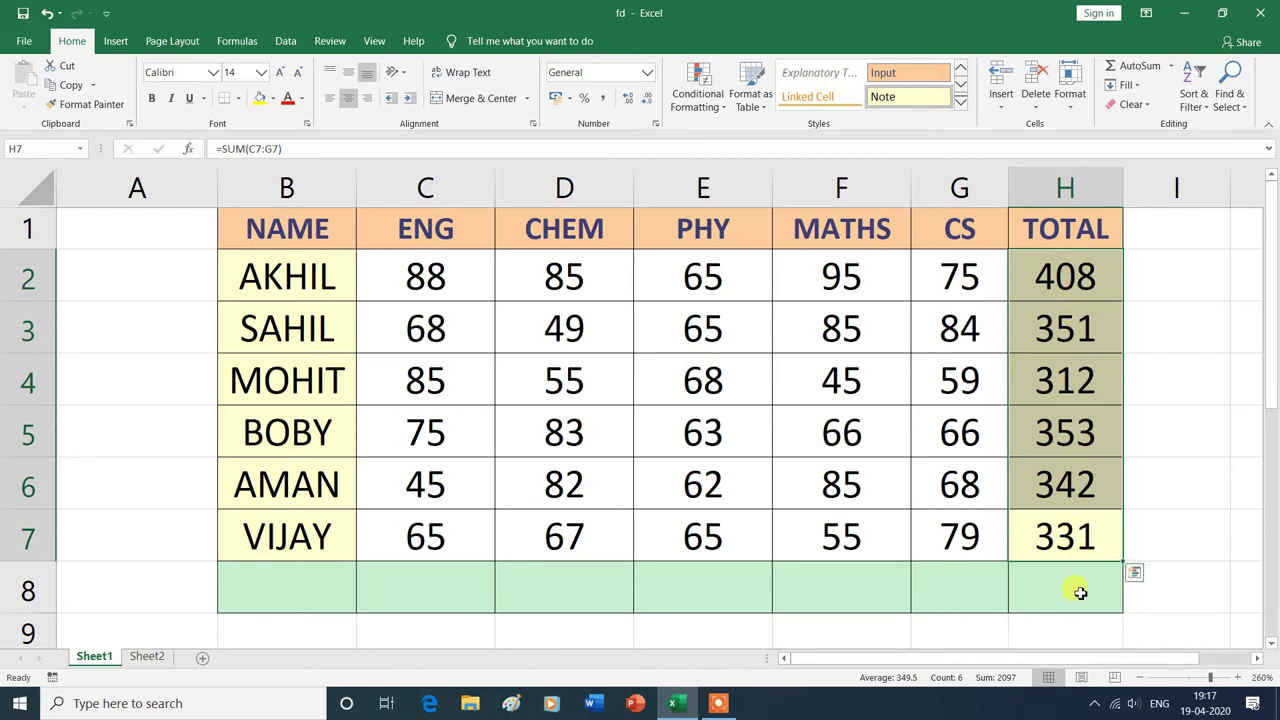
{"action": "left_click_drag", "start_coordinate": [1100, 277], "coordinate": [1085, 584]}
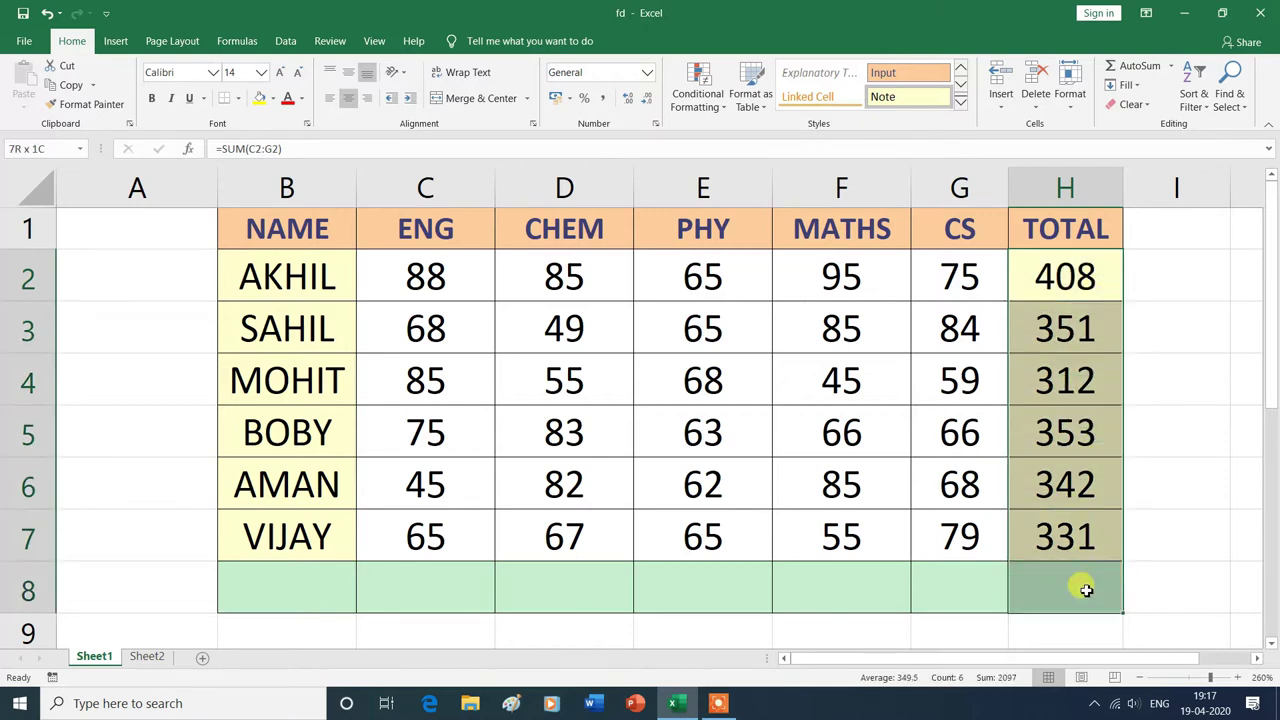
{"action": "left_click", "coordinate": [1141, 68]}
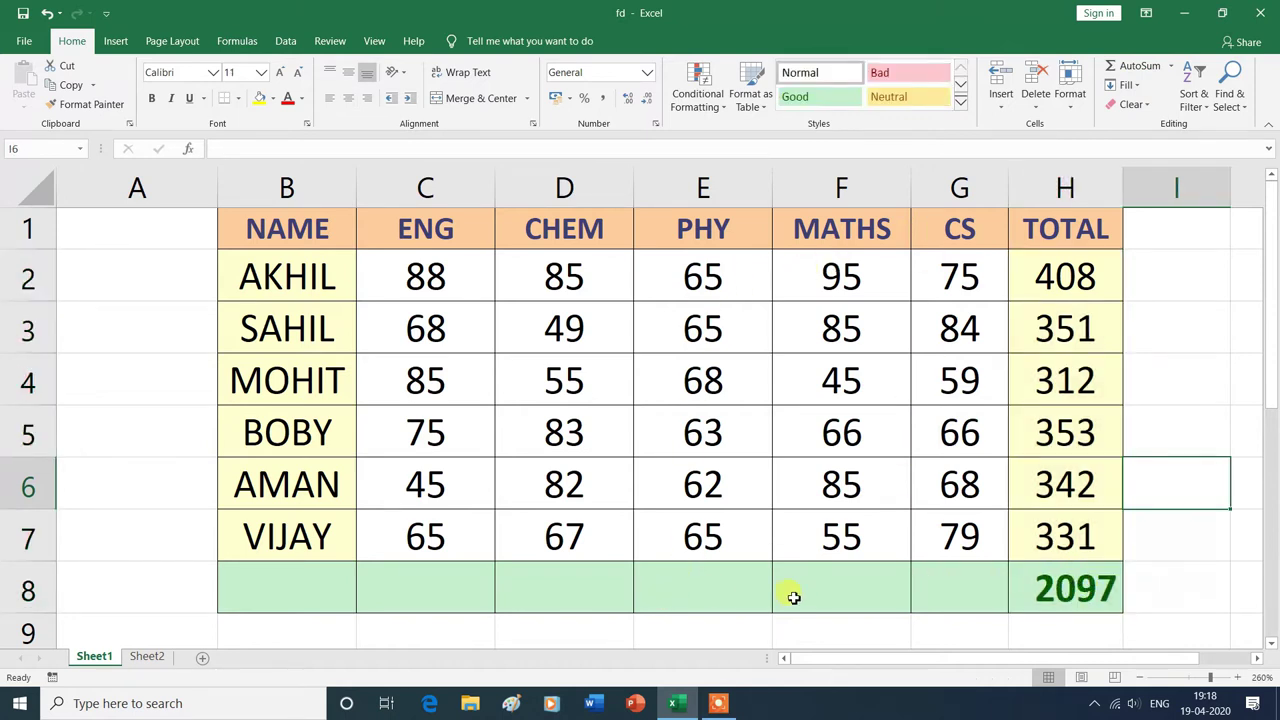
{"action": "left_click_drag", "start_coordinate": [1075, 588], "coordinate": [745, 588]}
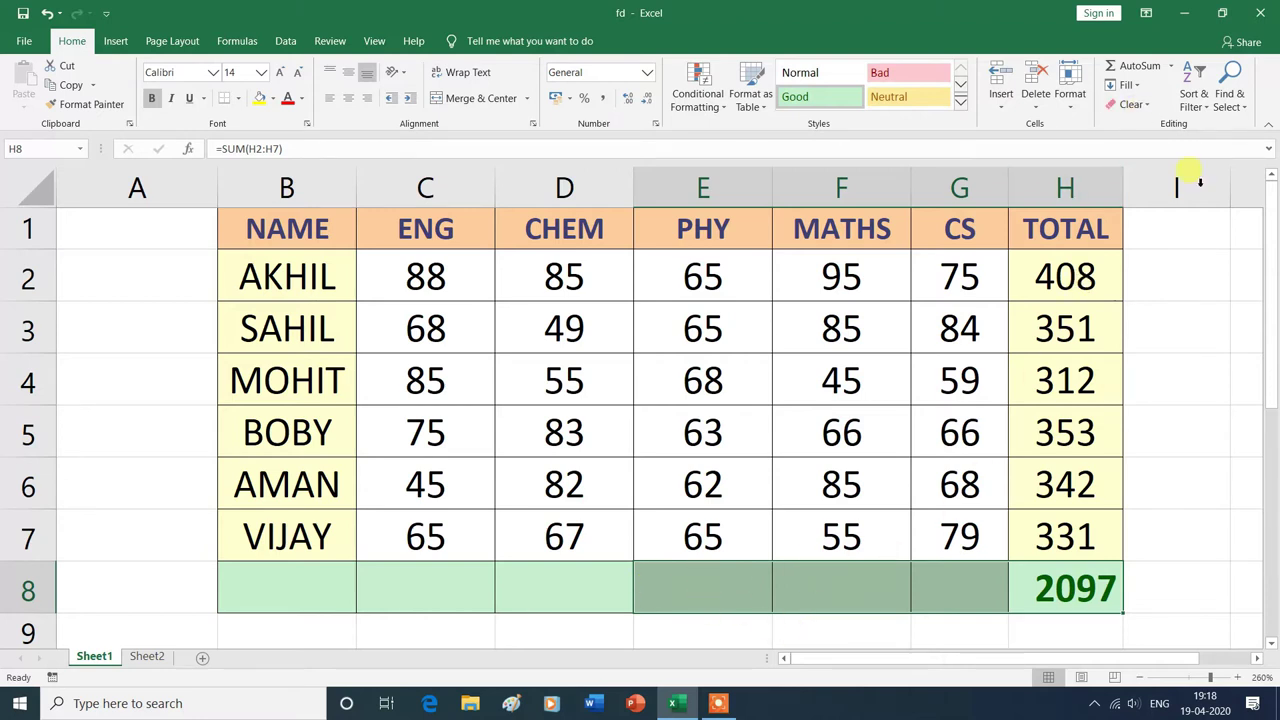
{"action": "left_click", "coordinate": [1141, 92]}
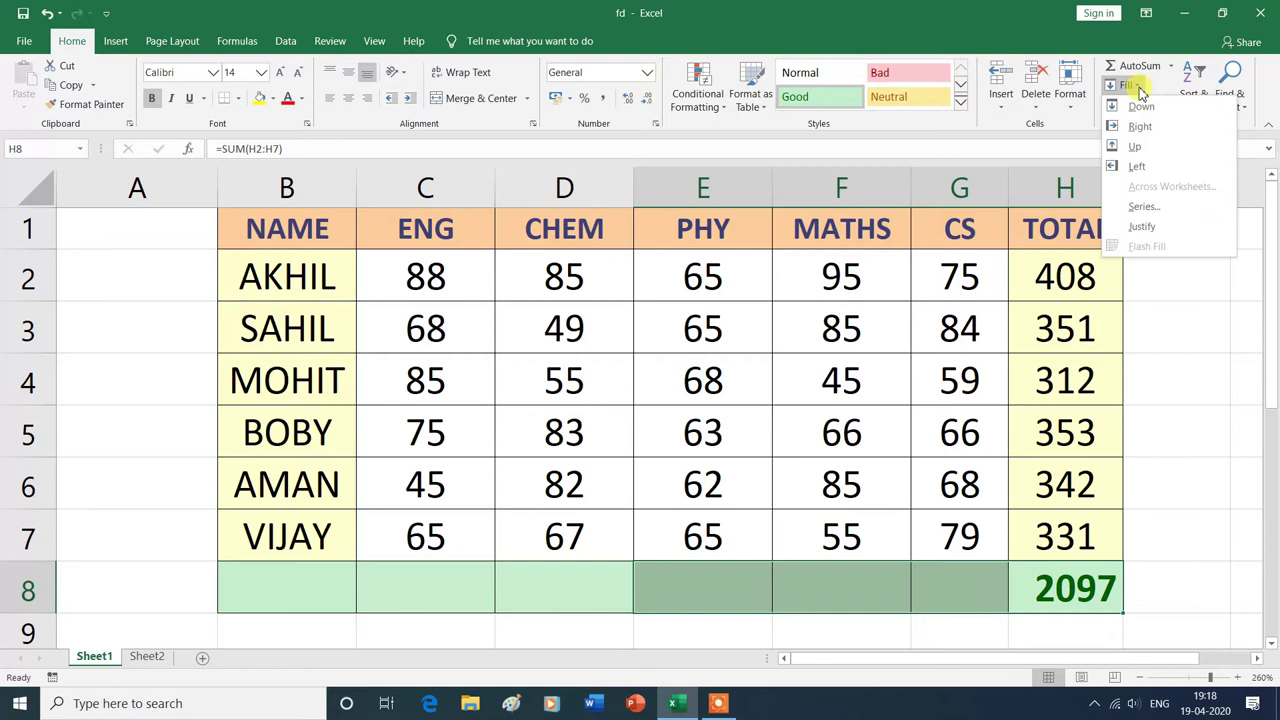
{"action": "left_click", "coordinate": [1137, 170]}
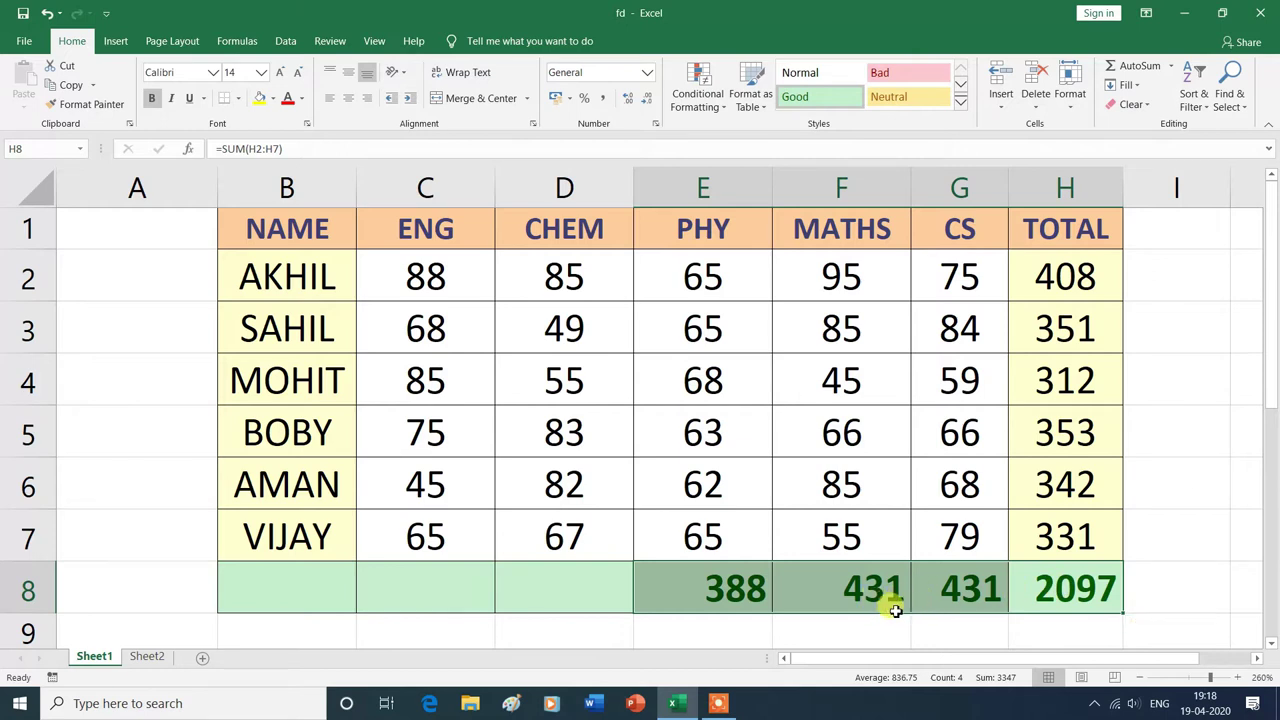
{"action": "key", "text": "Delete"}
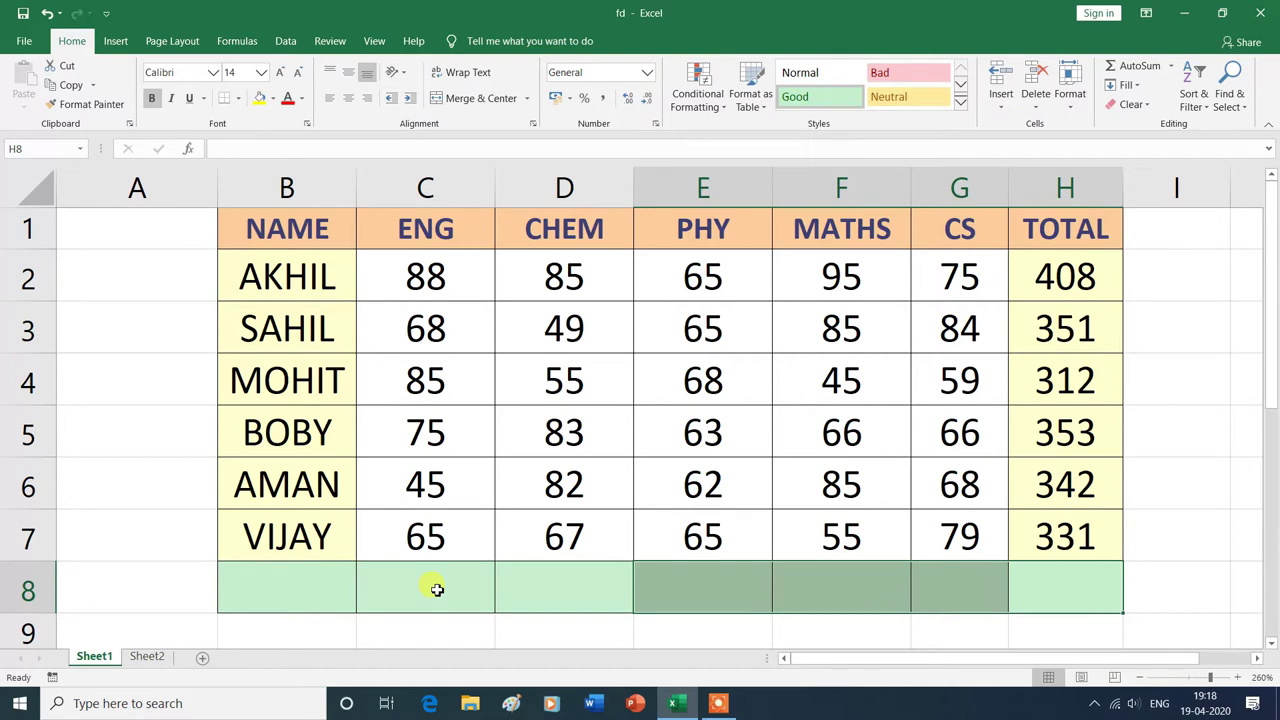
{"action": "left_click_drag", "start_coordinate": [443, 280], "coordinate": [440, 588]}
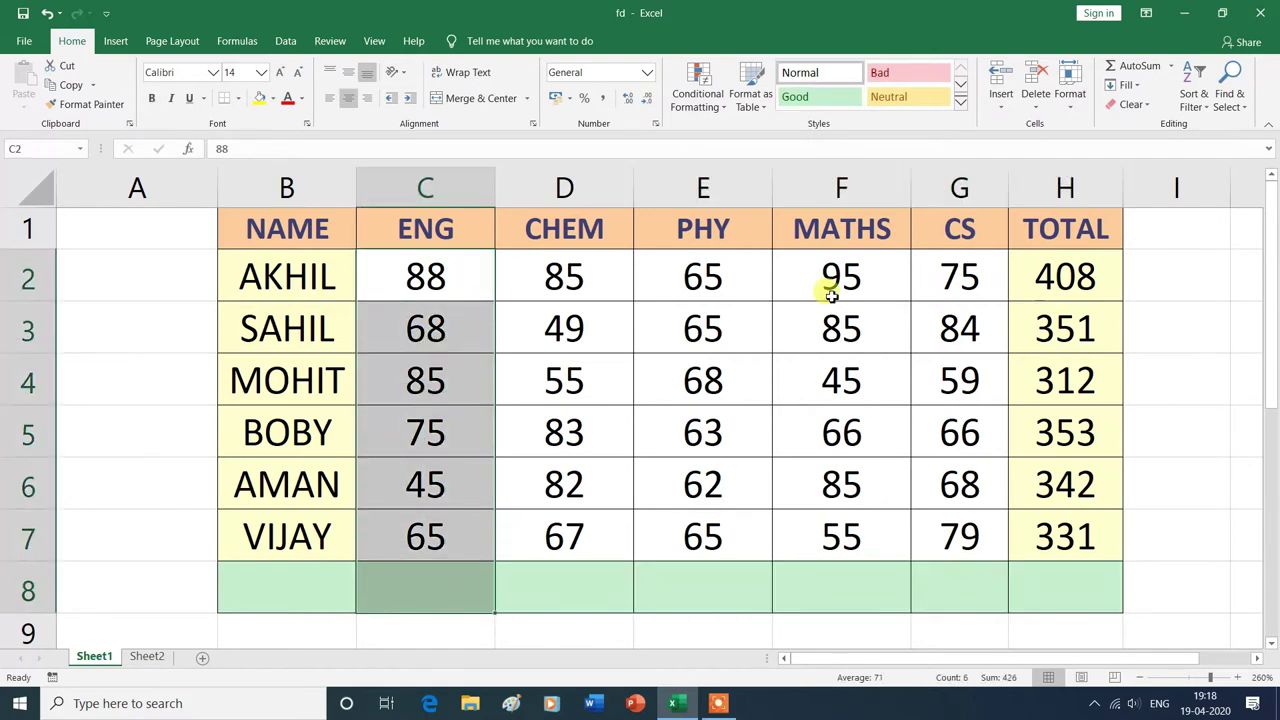
- AutoSum ENG into C8 and fill it right across D8:F8 for 426, 421, 388, 431
{"action": "left_click", "coordinate": [1130, 64]}
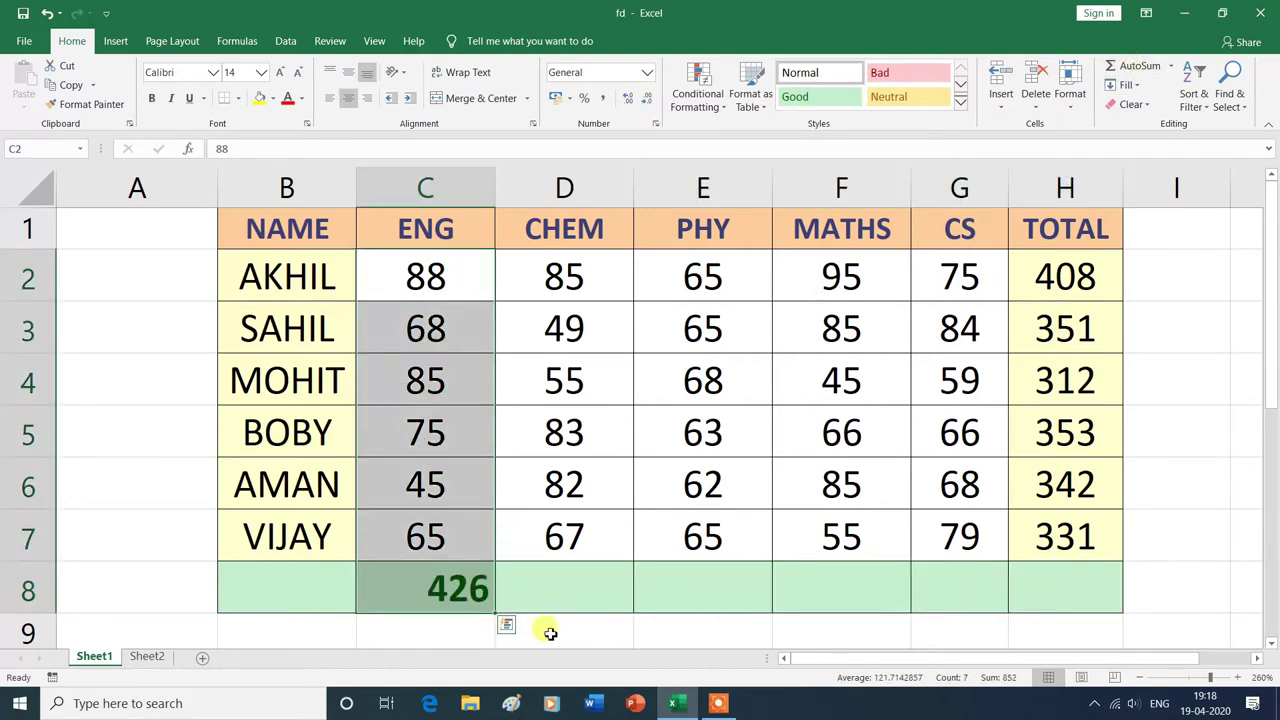
{"action": "left_click", "coordinate": [550, 632]}
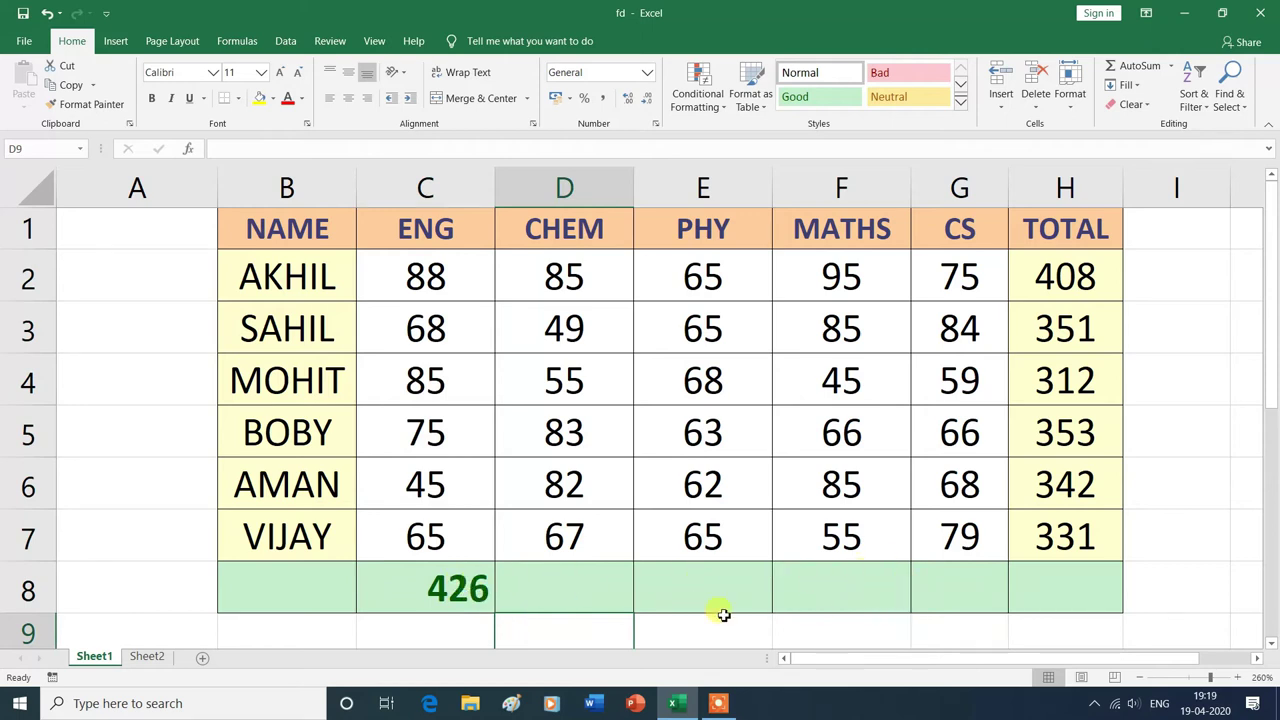
{"action": "left_click_drag", "start_coordinate": [437, 593], "coordinate": [809, 593]}
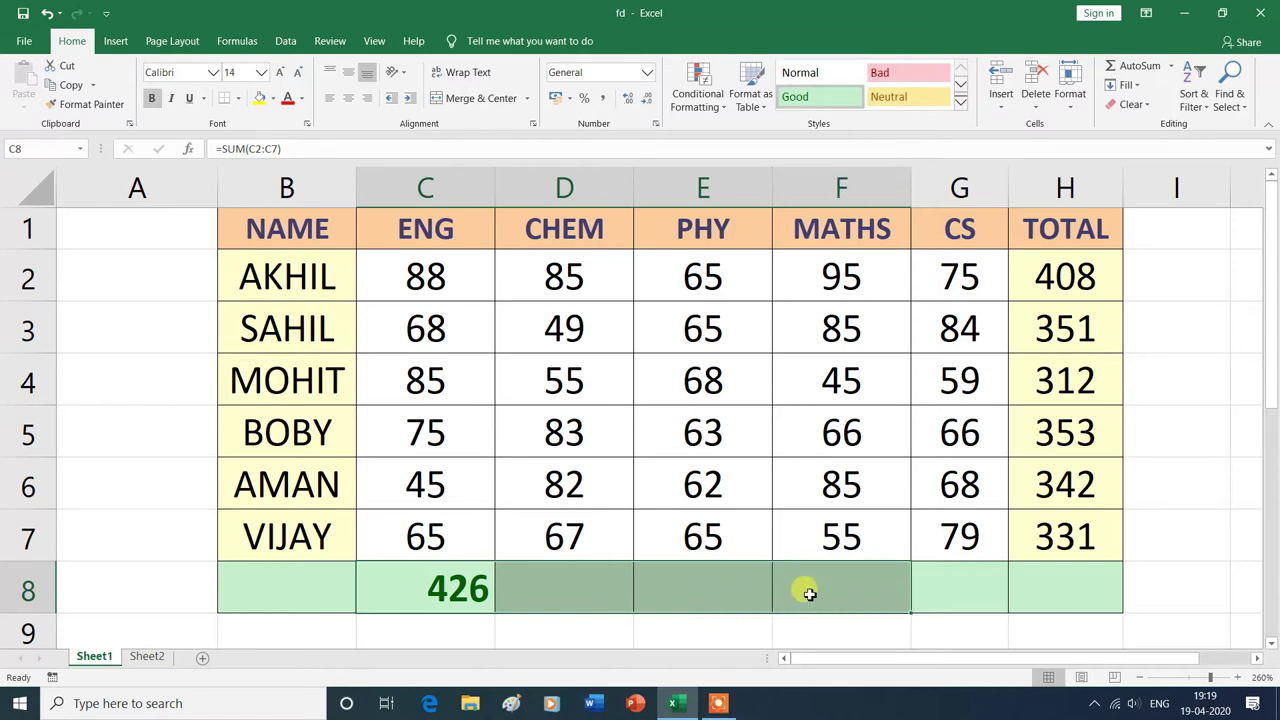
{"action": "left_click", "coordinate": [1141, 88]}
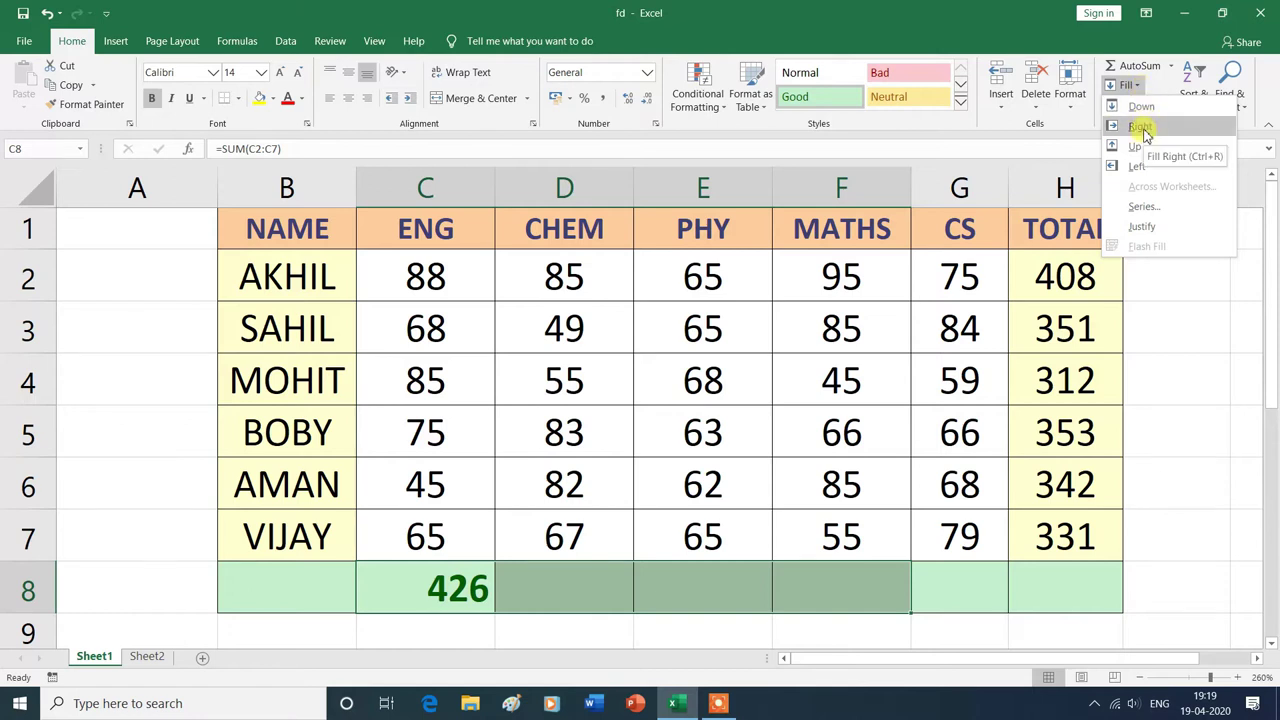
{"action": "left_click", "coordinate": [1143, 128]}
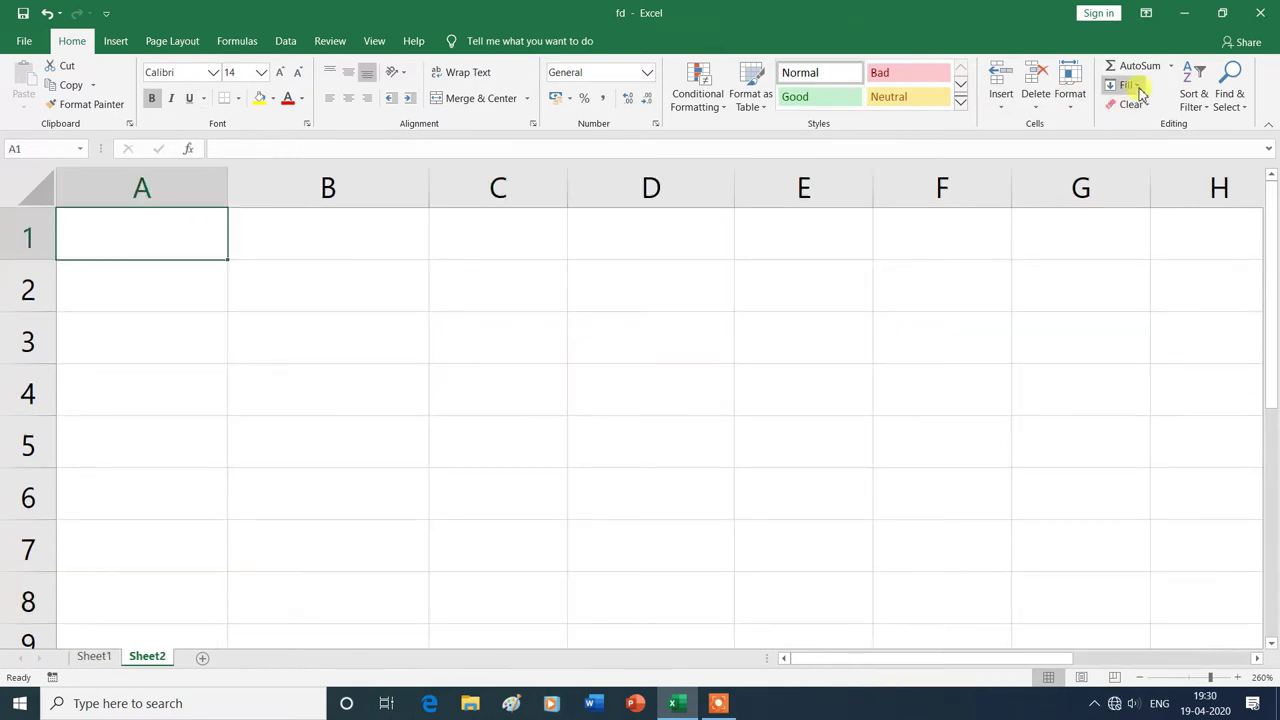
{"action": "left_click", "coordinate": [1141, 90]}
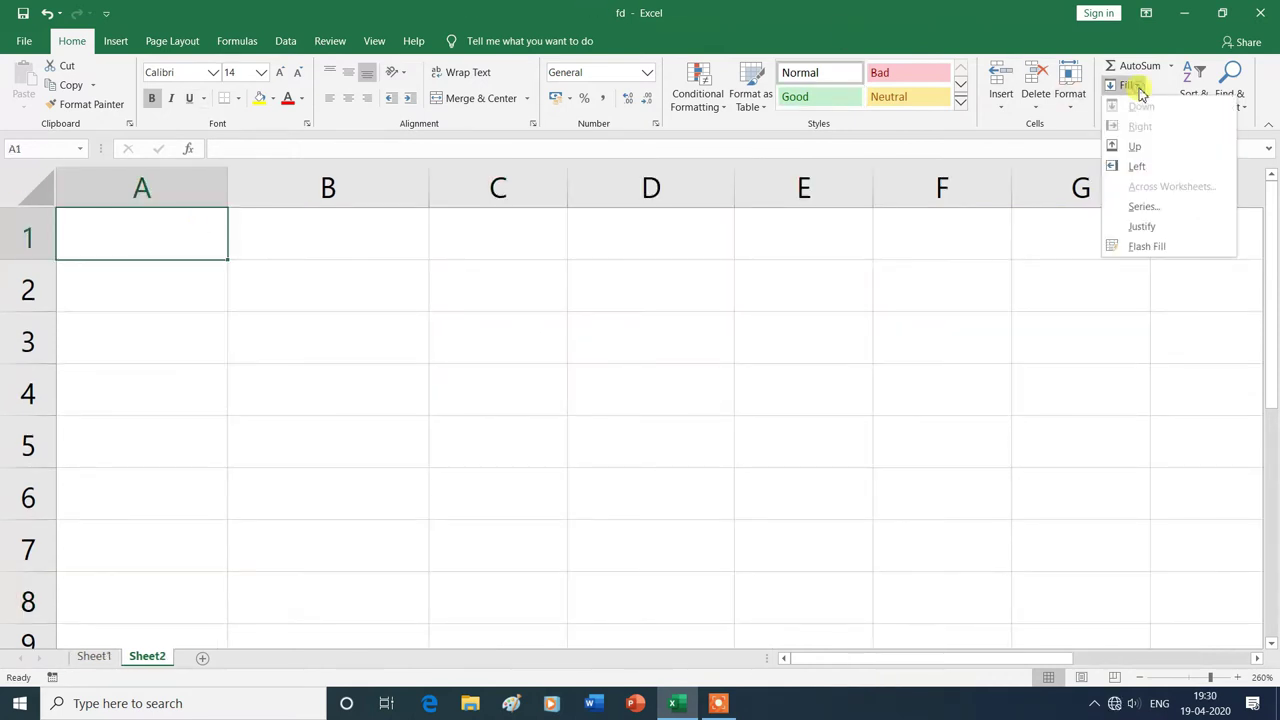
- Enter 1 in A1 on Sheet2 and select A1:A8 for a series
{"action": "left_click", "coordinate": [1143, 206]}
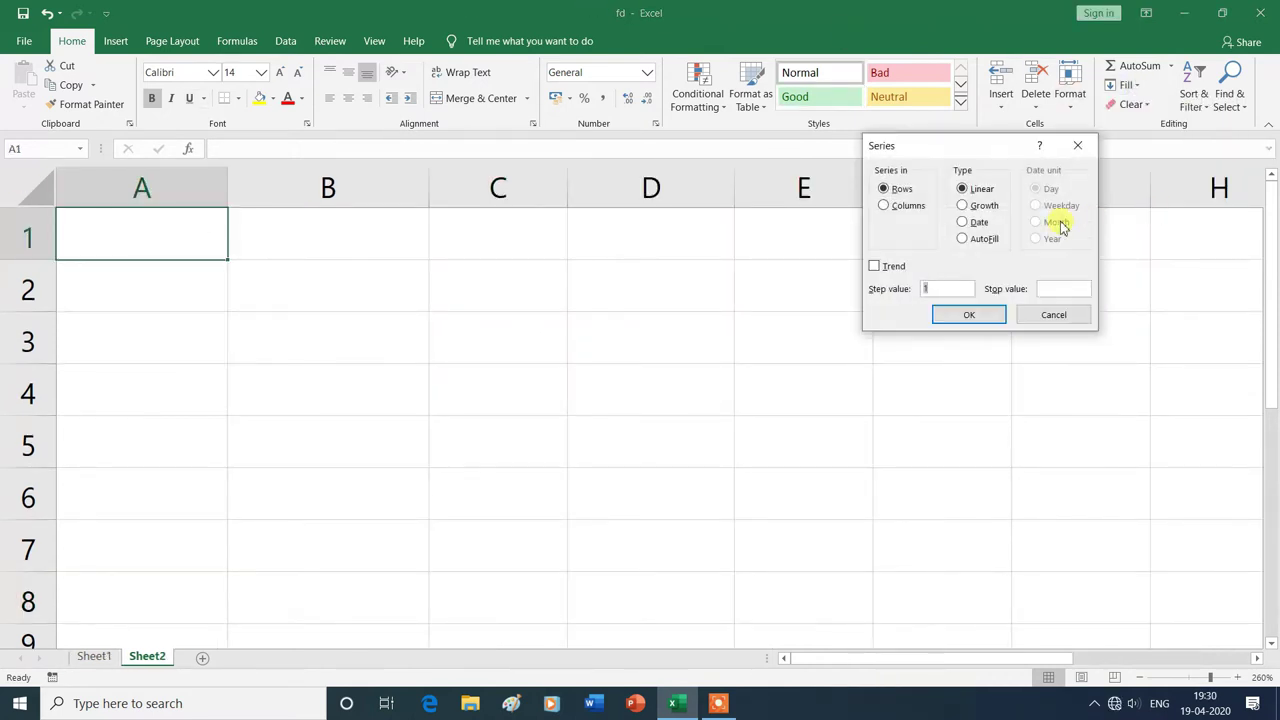
{"action": "left_click", "coordinate": [1054, 315]}
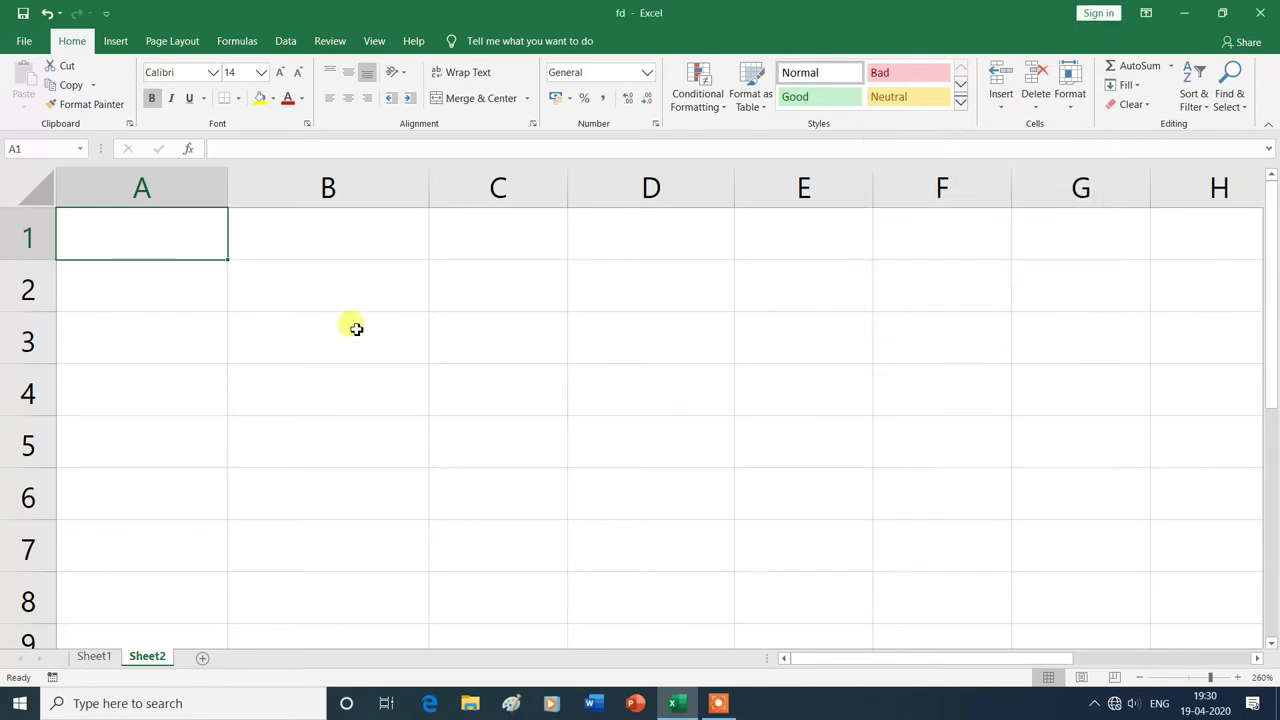
{"action": "type", "text": "1"}
{"action": "key", "text": "Return"}
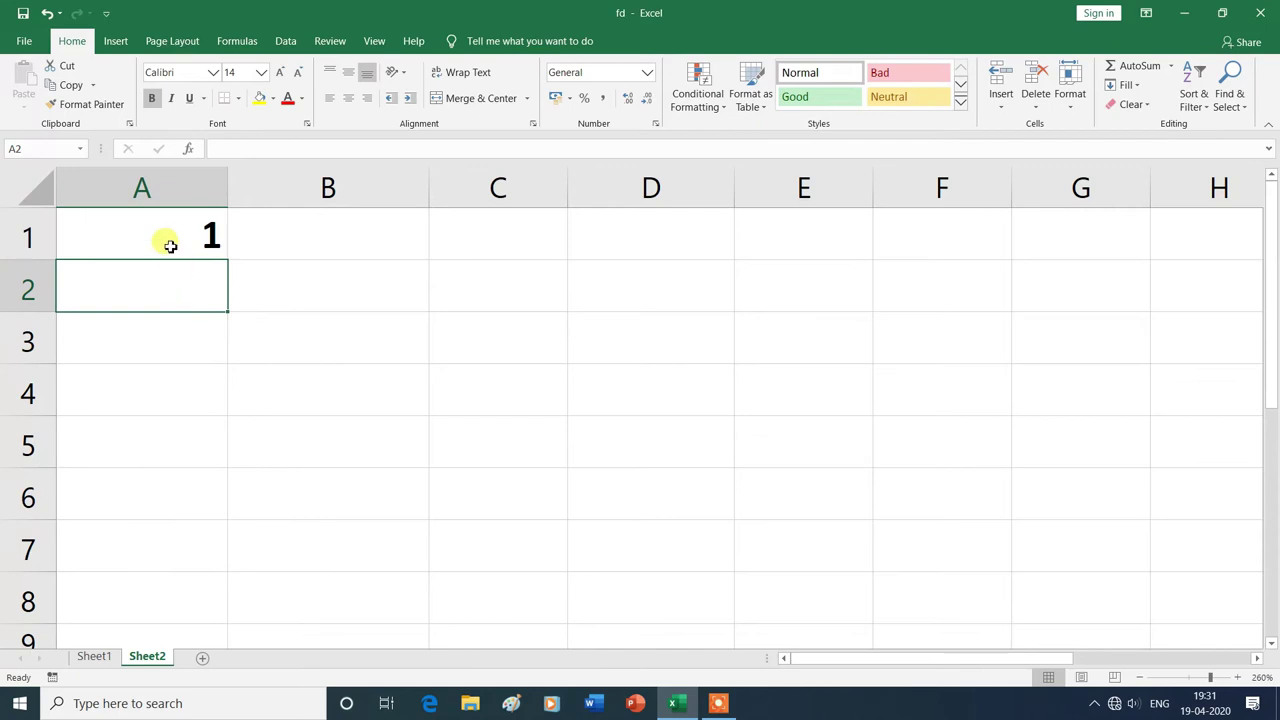
{"action": "left_click_drag", "start_coordinate": [173, 233], "coordinate": [200, 600]}
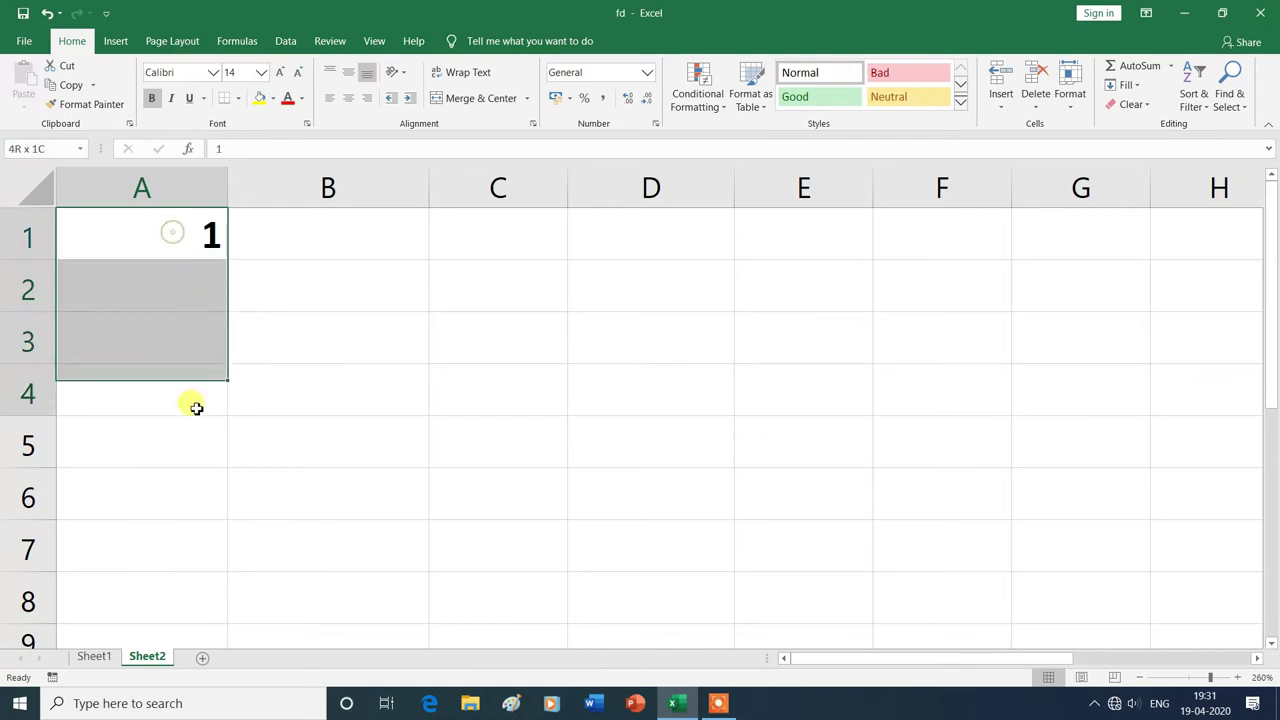
{"action": "left_click", "coordinate": [1130, 85]}
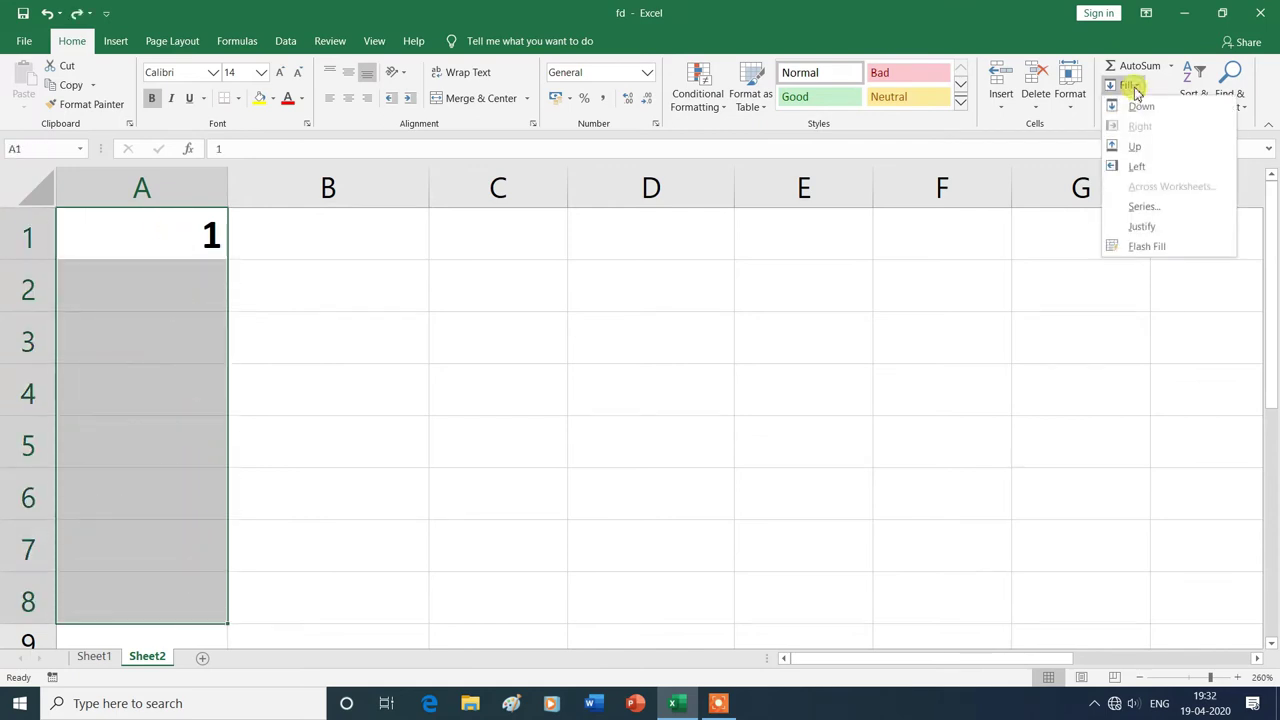
- Create a Columns, Linear, step 1 series giving 1–5 in A1:A5, then delete it
{"action": "left_click", "coordinate": [1144, 208]}
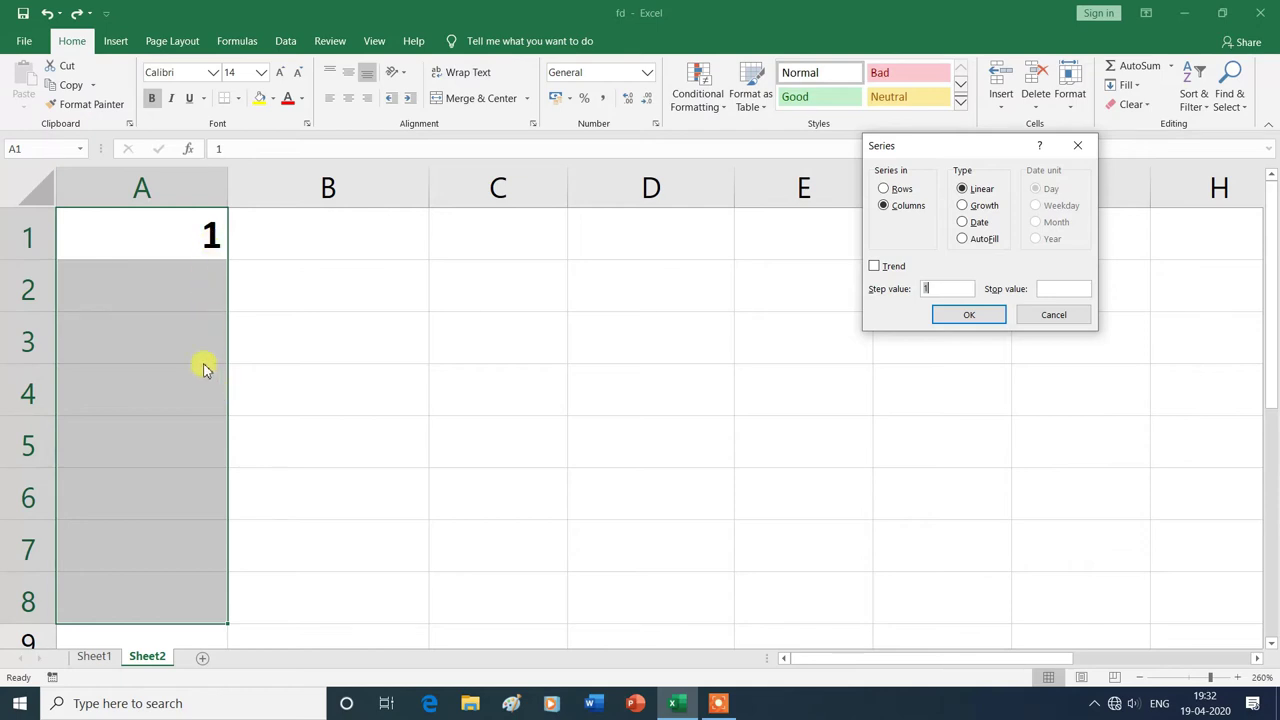
{"action": "left_click", "coordinate": [938, 288]}
{"action": "left_click", "coordinate": [970, 315]}
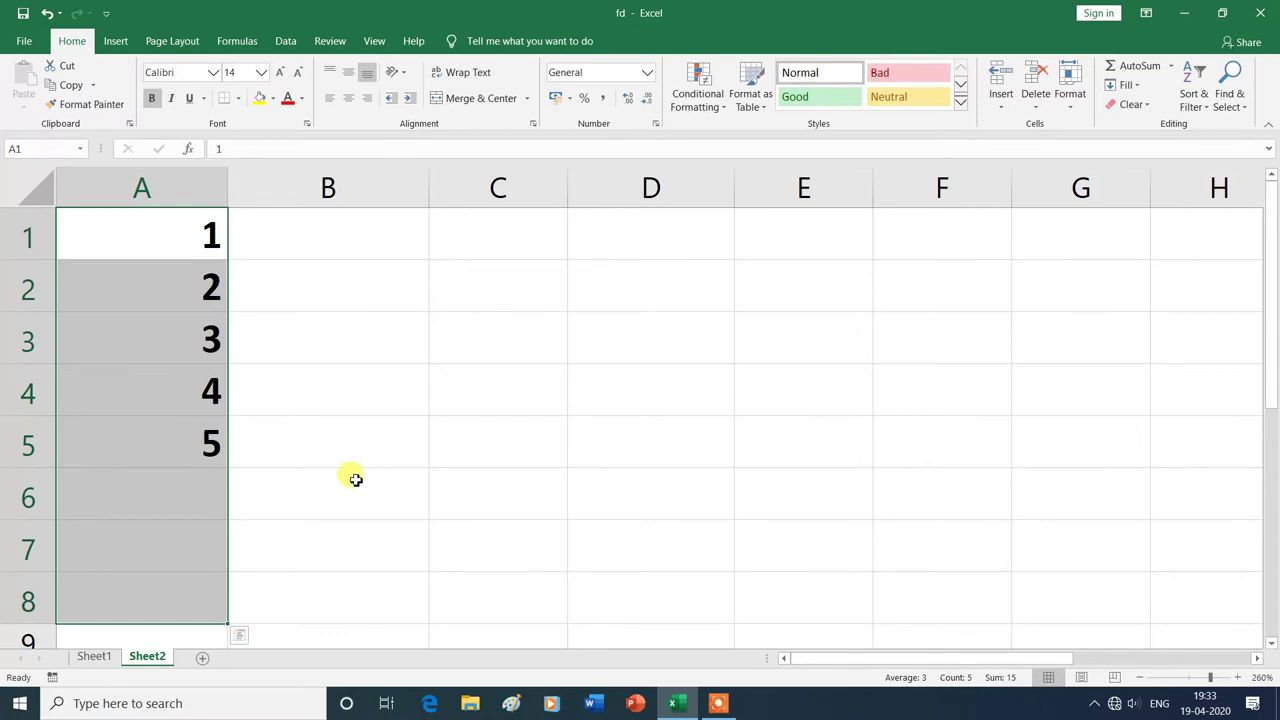
{"action": "key", "text": "Delete"}
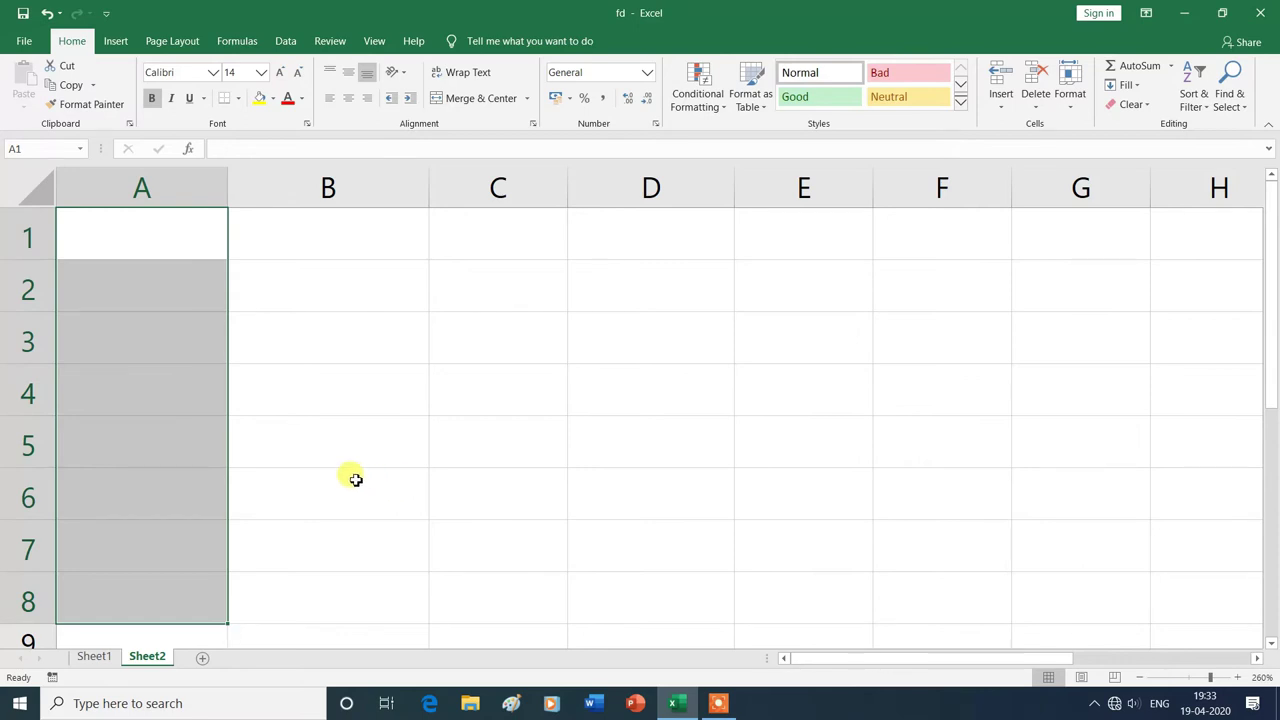
- Re-enter 1 in A1 and select row 1 from A1 to the right
{"action": "left_click", "coordinate": [202, 240]}
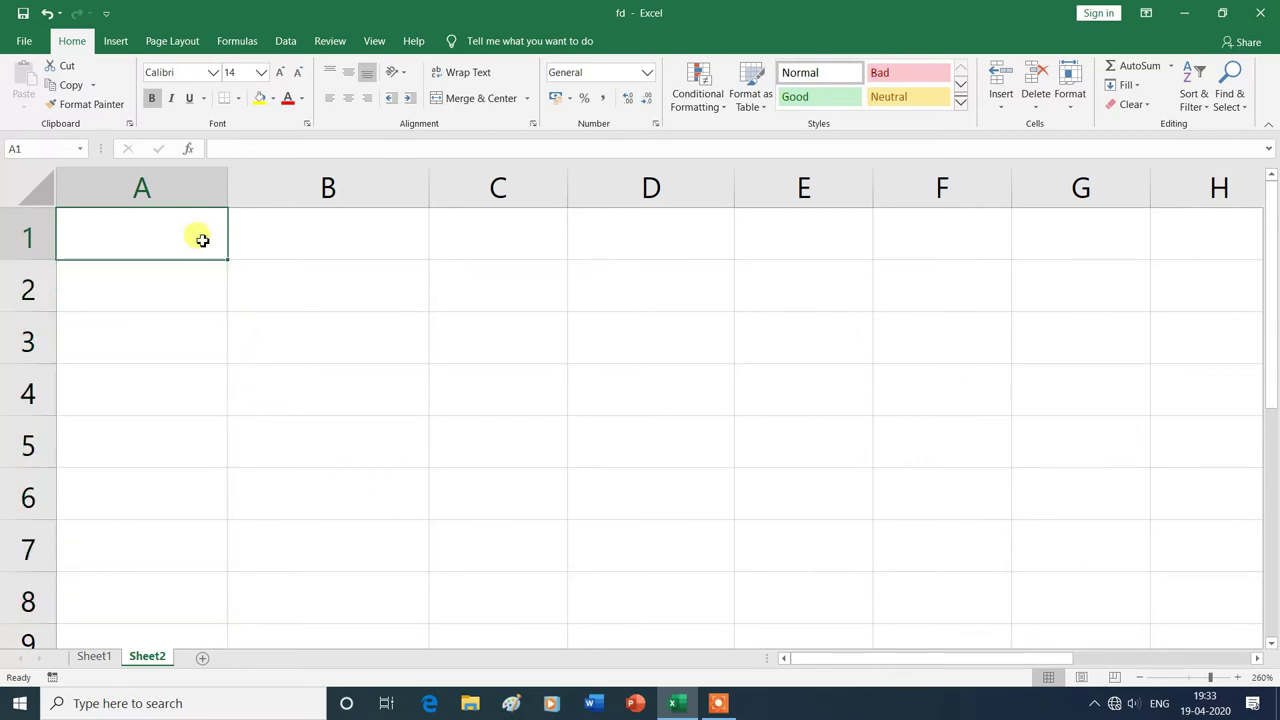
{"action": "type", "text": "1"}
{"action": "left_click", "coordinate": [257, 294]}
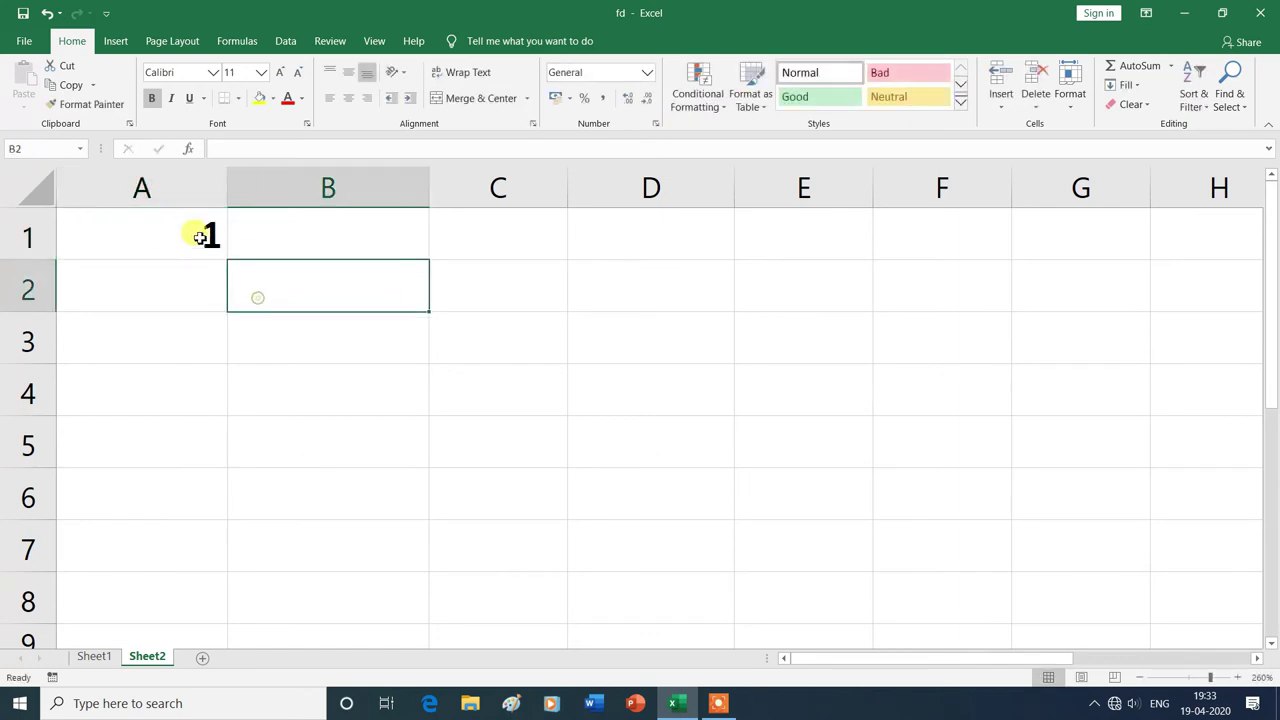
{"action": "left_click_drag", "start_coordinate": [171, 243], "coordinate": [1172, 250]}
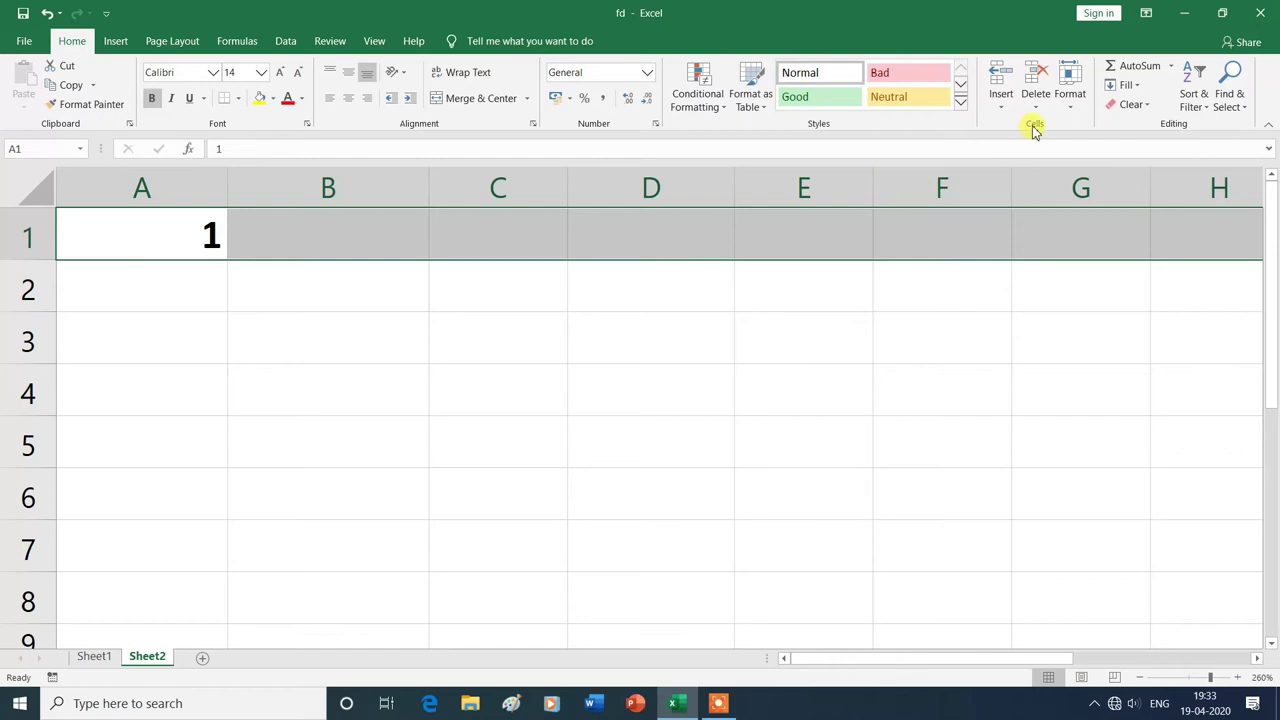
{"action": "left_click", "coordinate": [1138, 88]}
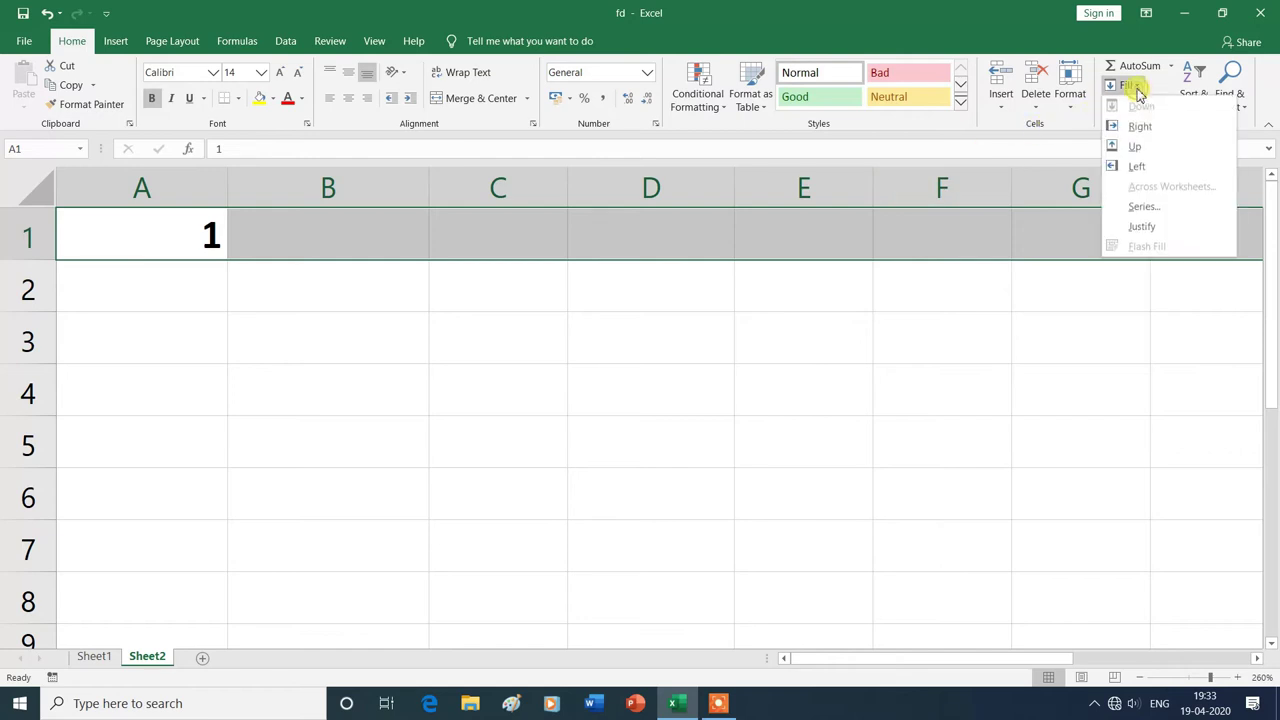
- Fill row 1 with a Rows, Linear, step 1 series stopping at 6, then undo it
{"action": "left_click", "coordinate": [1145, 207]}
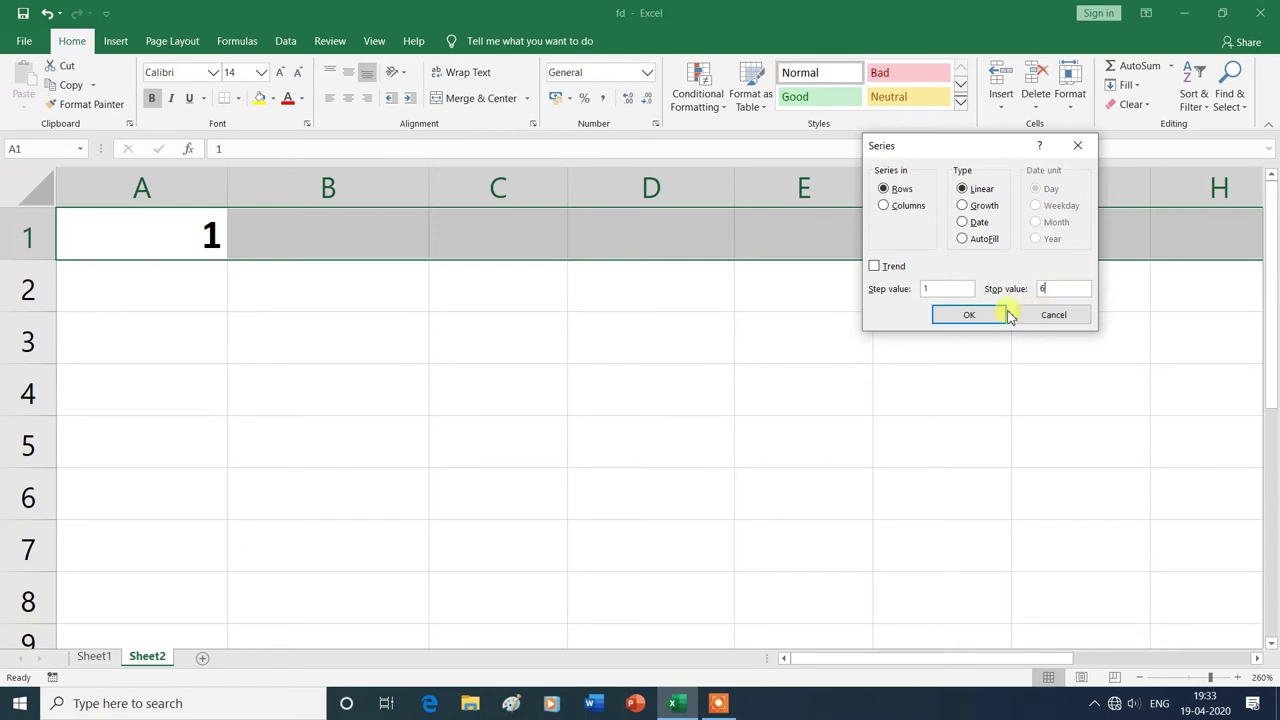
{"action": "left_click", "coordinate": [969, 315]}
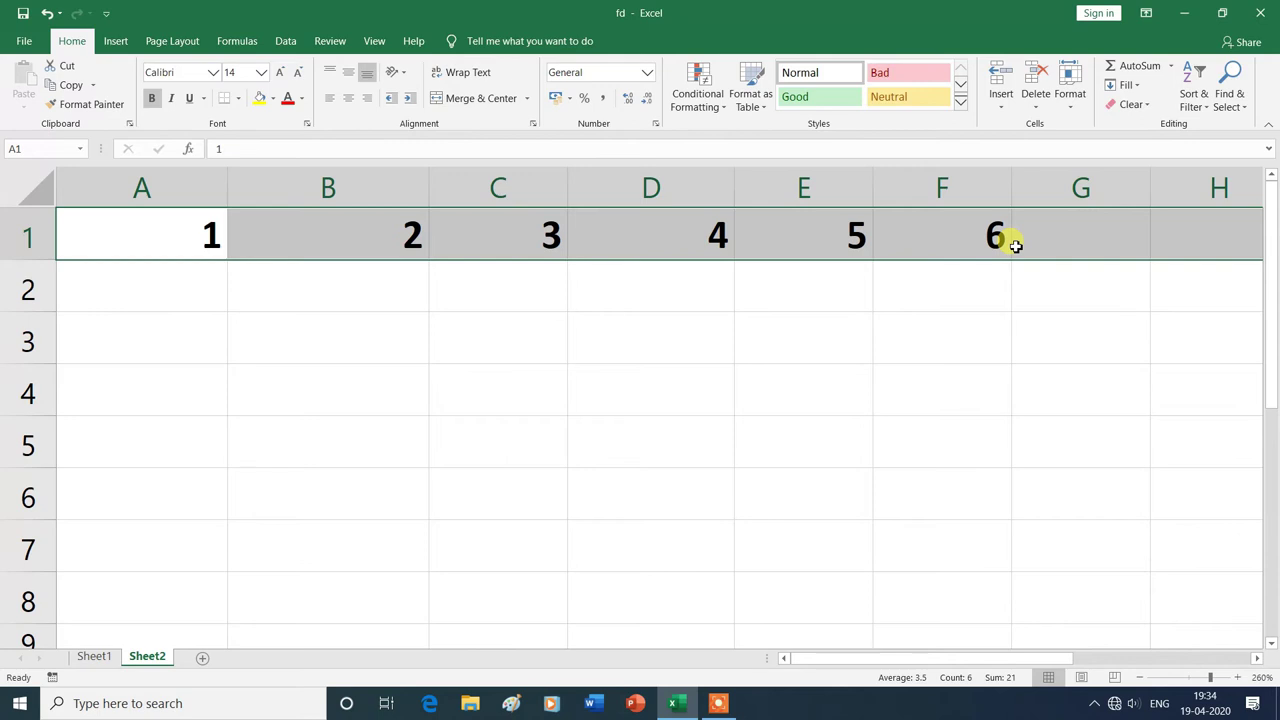
{"action": "key", "text": "ctrl+z"}
- Fill A1:A8 with a Columns Growth series of step 3, from 1 to 2187
{"action": "left_click", "coordinate": [195, 235]}
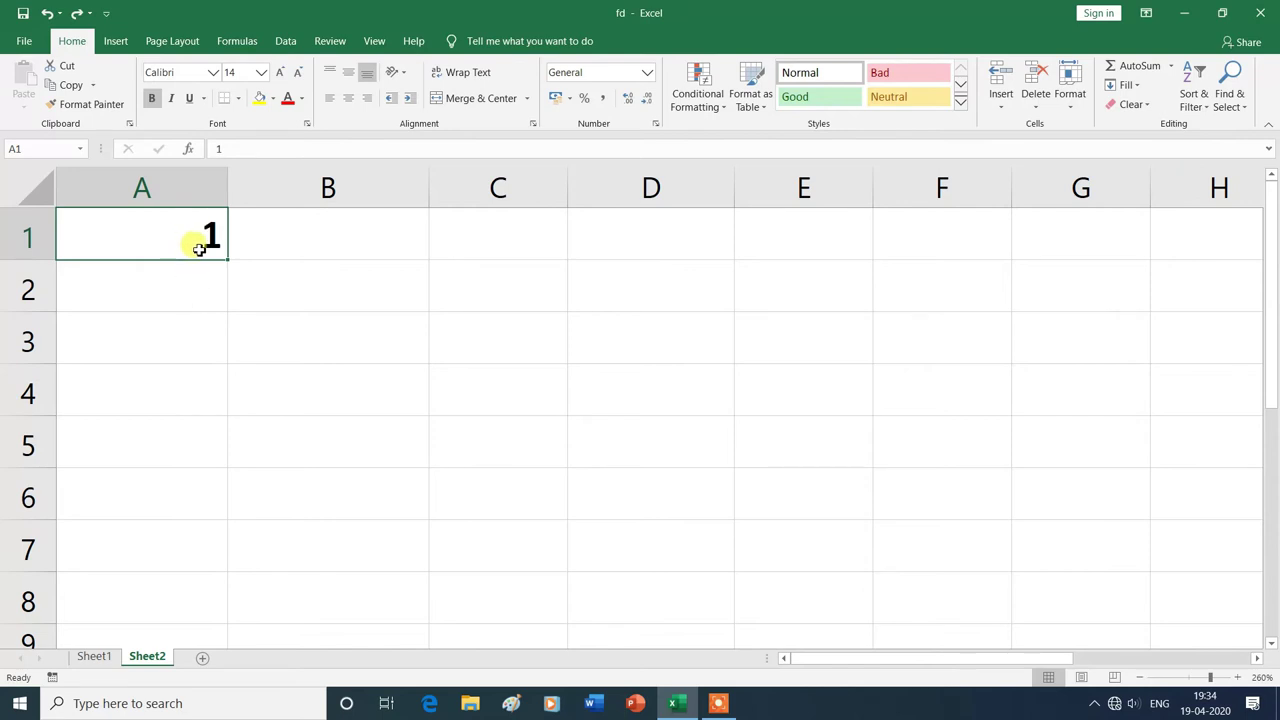
{"action": "left_click_drag", "start_coordinate": [185, 237], "coordinate": [205, 576]}
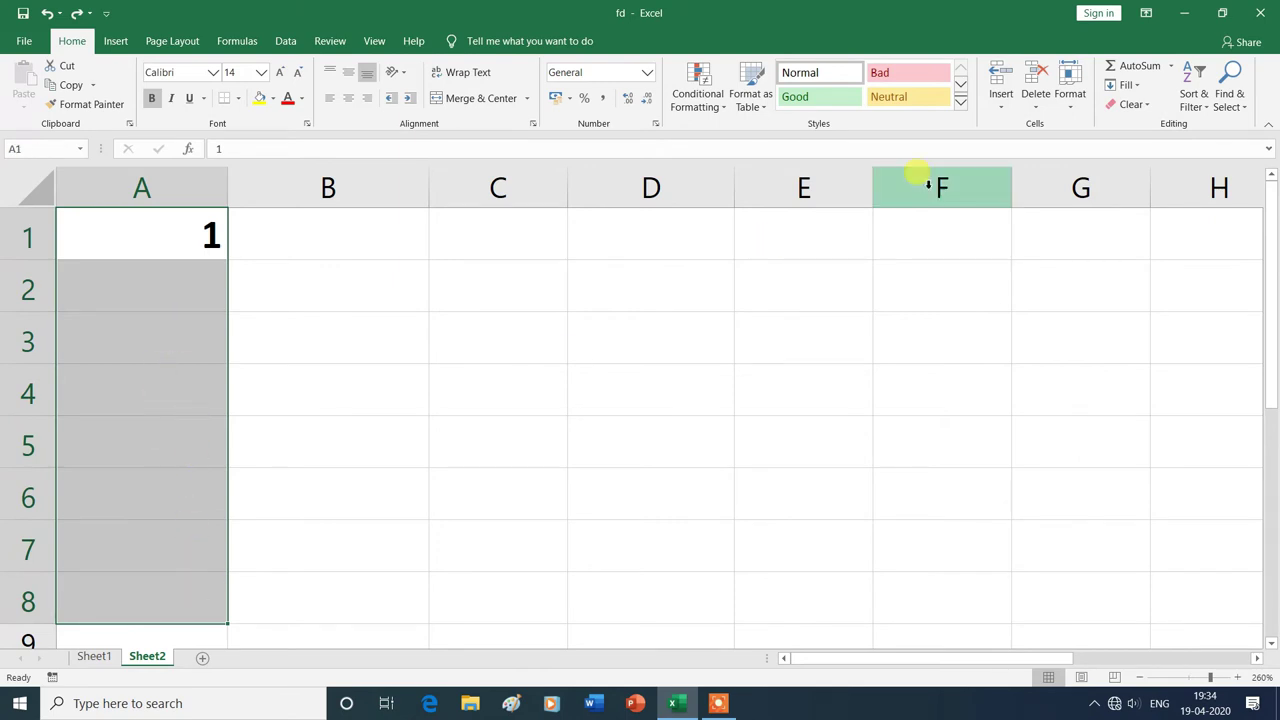
{"action": "left_click", "coordinate": [1135, 88]}
{"action": "left_click", "coordinate": [1145, 207]}
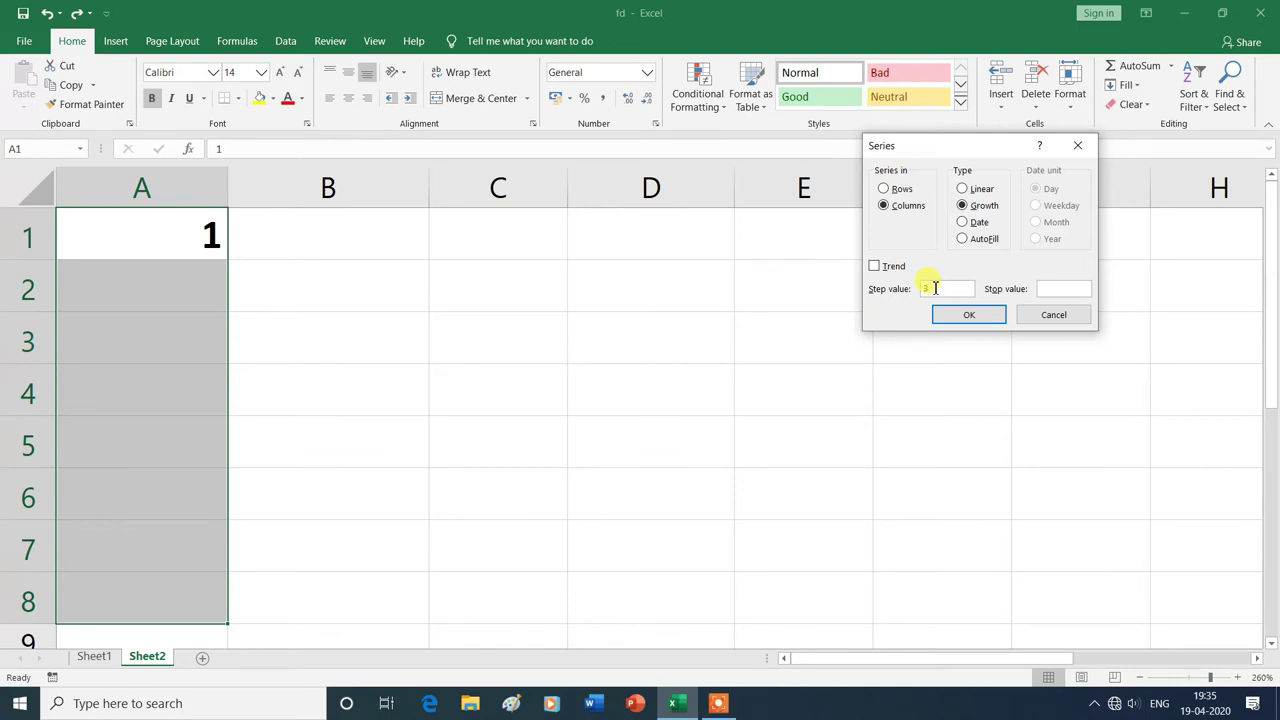
{"action": "type", "text": "3"}
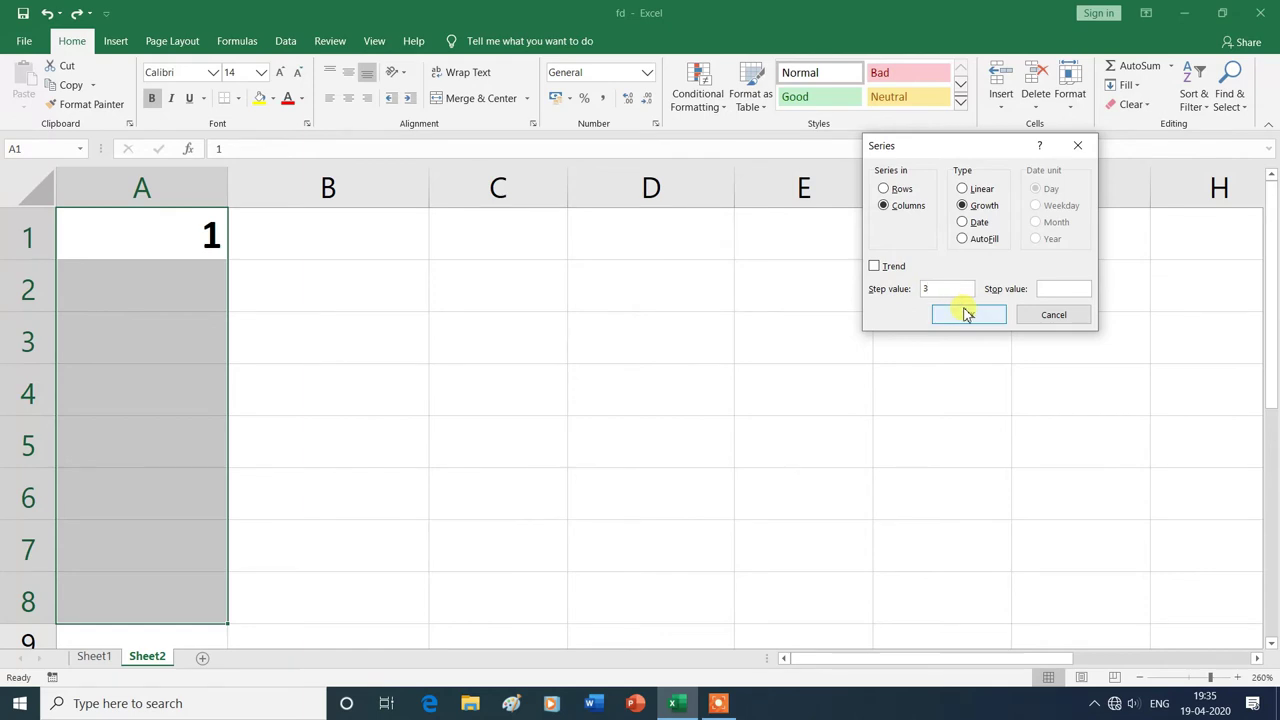
{"action": "left_click", "coordinate": [969, 318]}
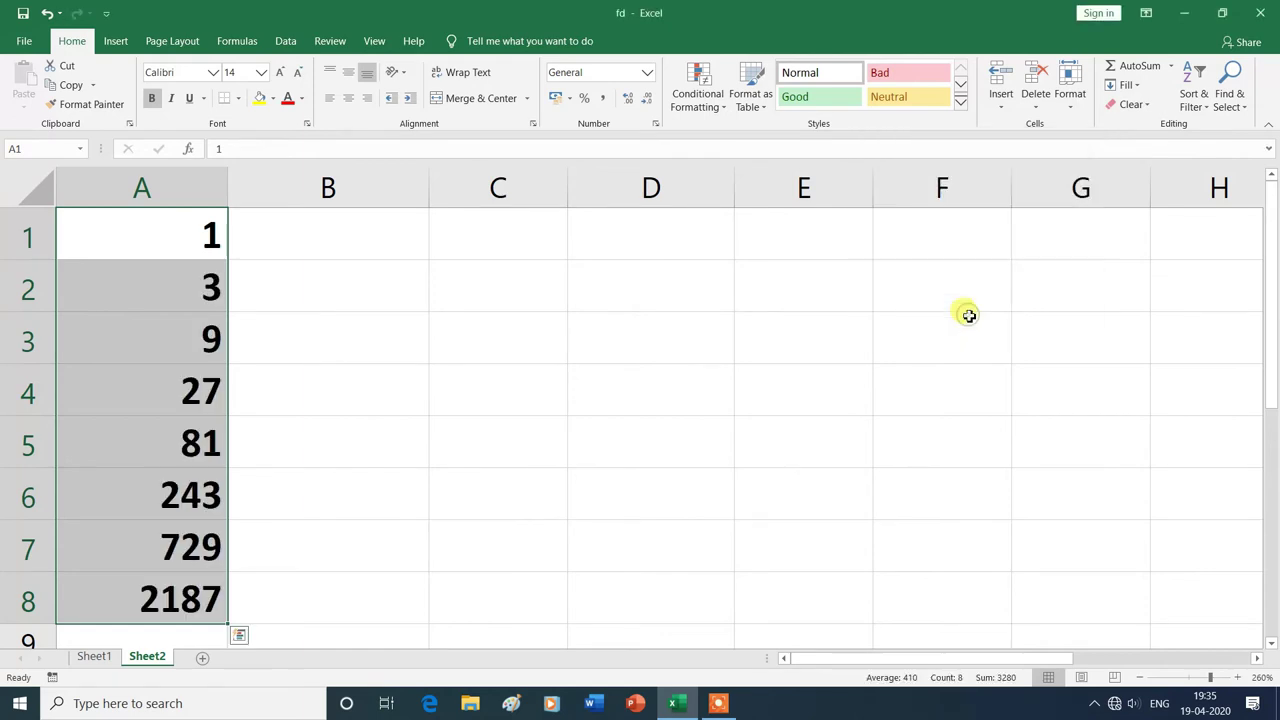
{"action": "left_click", "coordinate": [423, 490]}
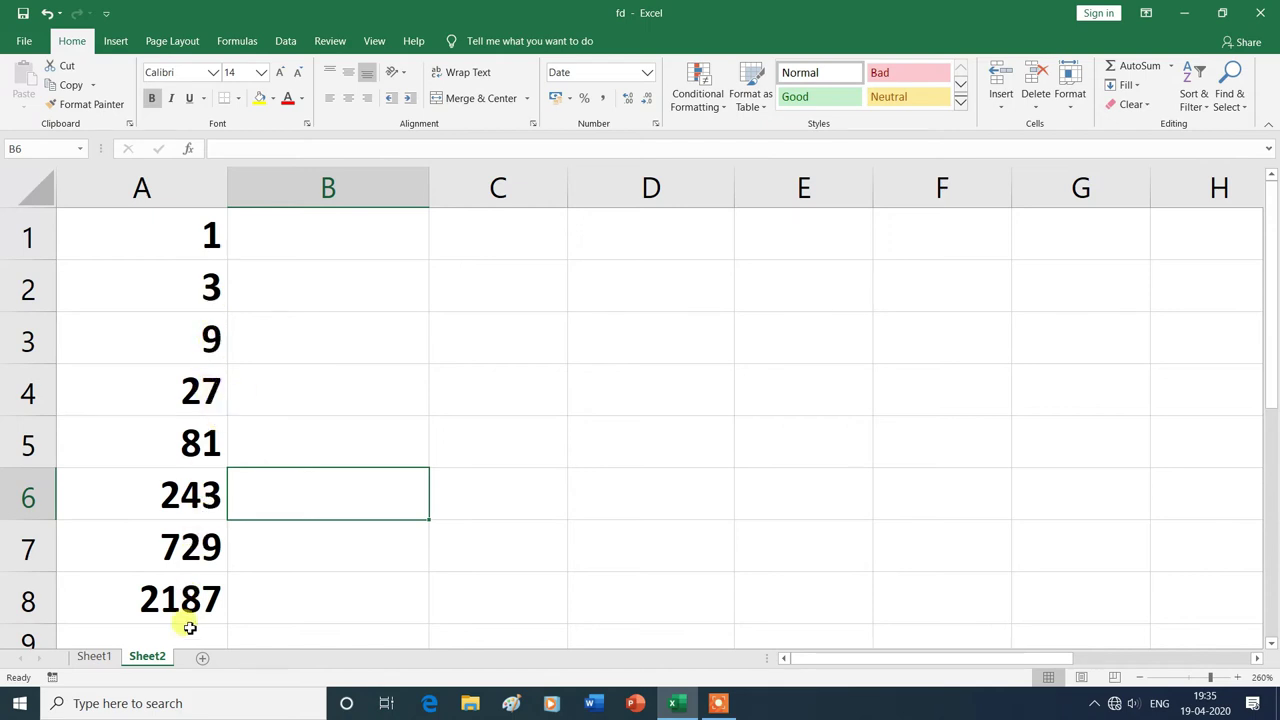
{"action": "left_click", "coordinate": [397, 614]}
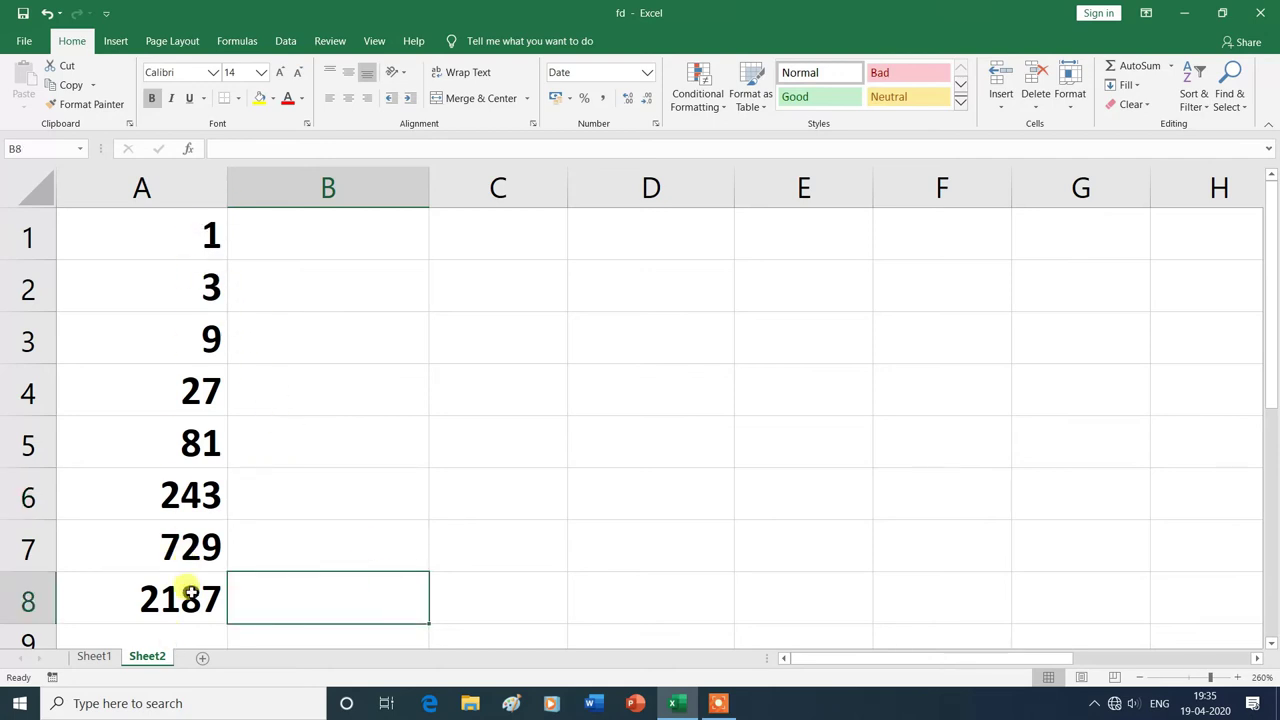
- Clear A1:A8, put today's date 19-04-2020 in B1, autofit column B, and select B1:B8
{"action": "left_click_drag", "start_coordinate": [205, 222], "coordinate": [214, 606]}
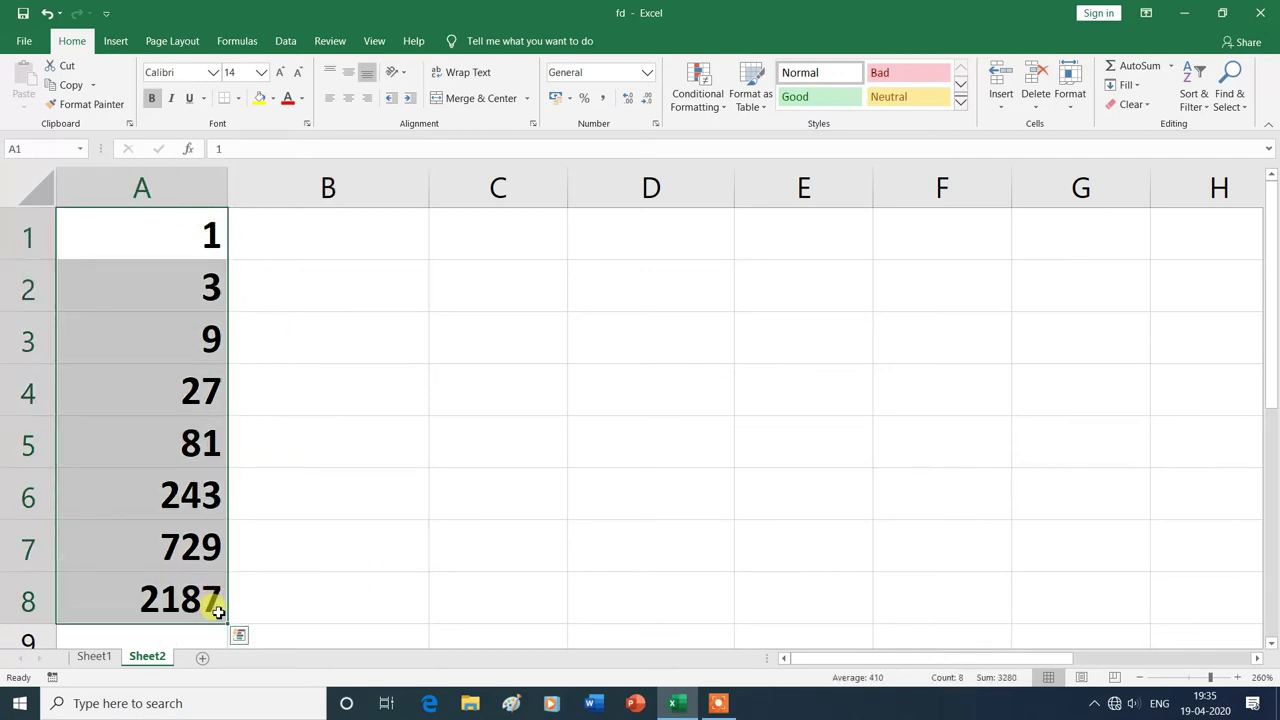
{"action": "key", "text": "Delete"}
{"action": "left_click", "coordinate": [352, 246]}
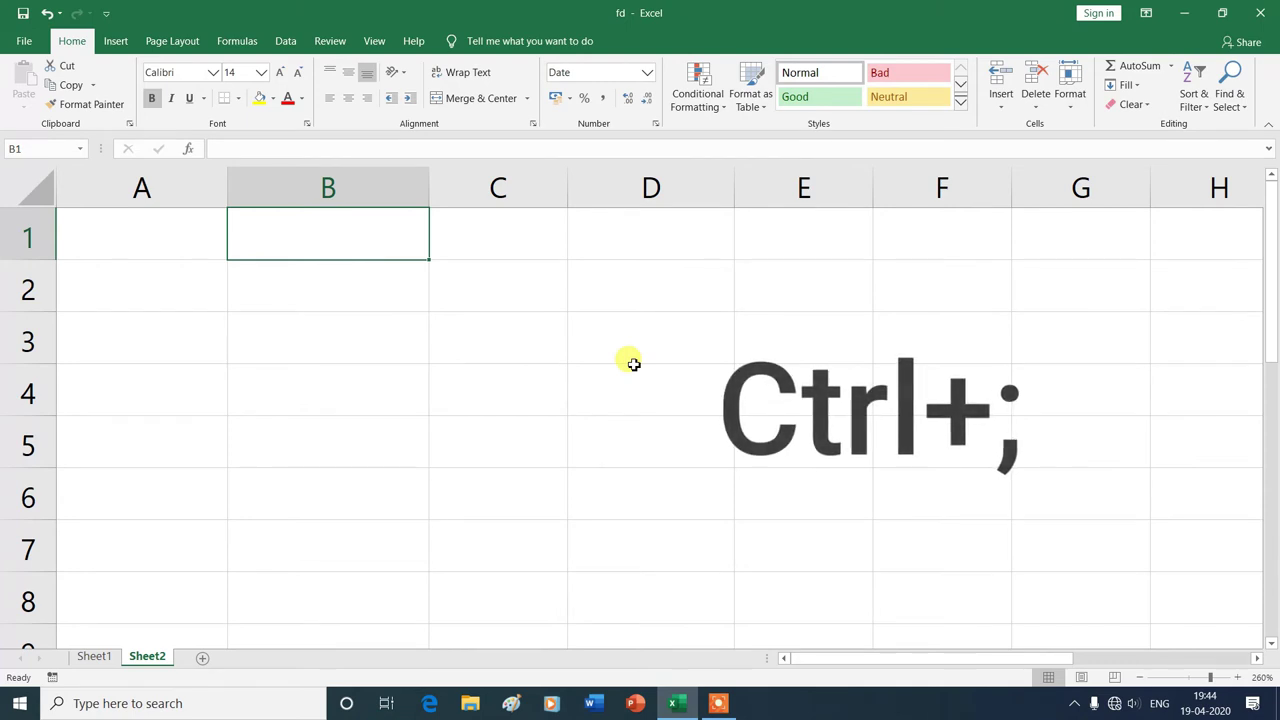
{"action": "key", "text": "ctrl+semicolon"}
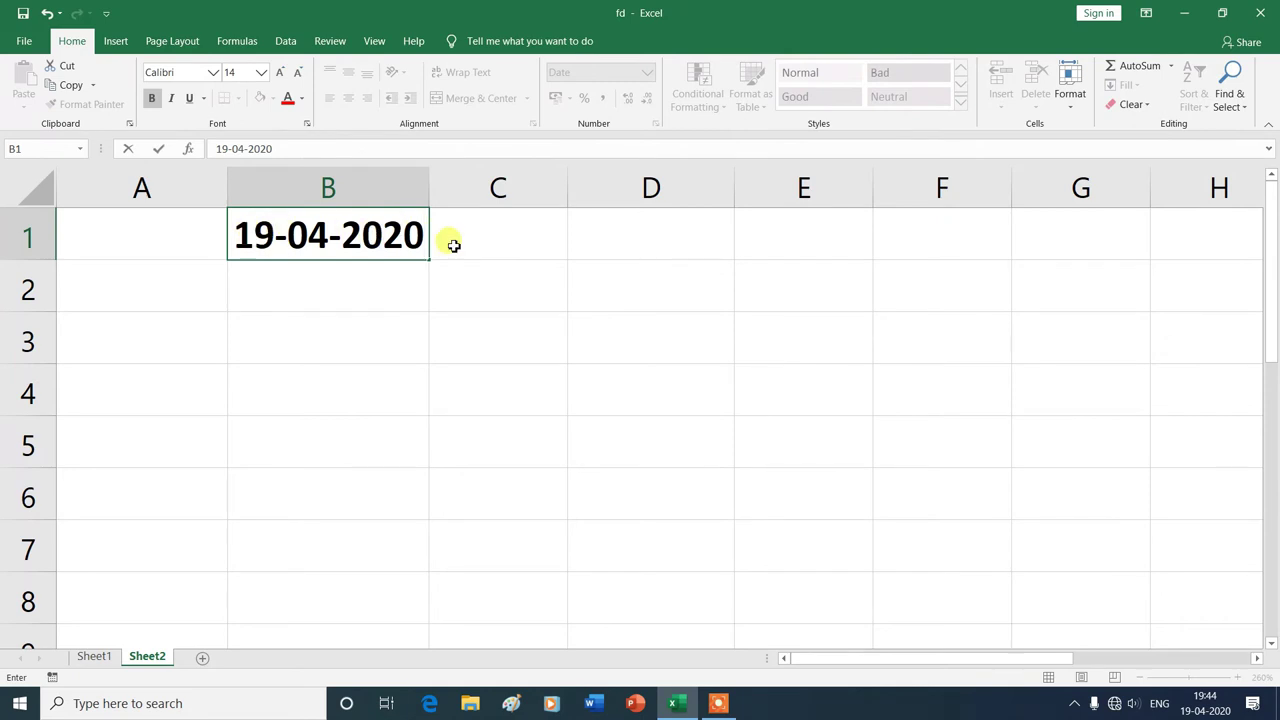
{"action": "left_click", "coordinate": [484, 274]}
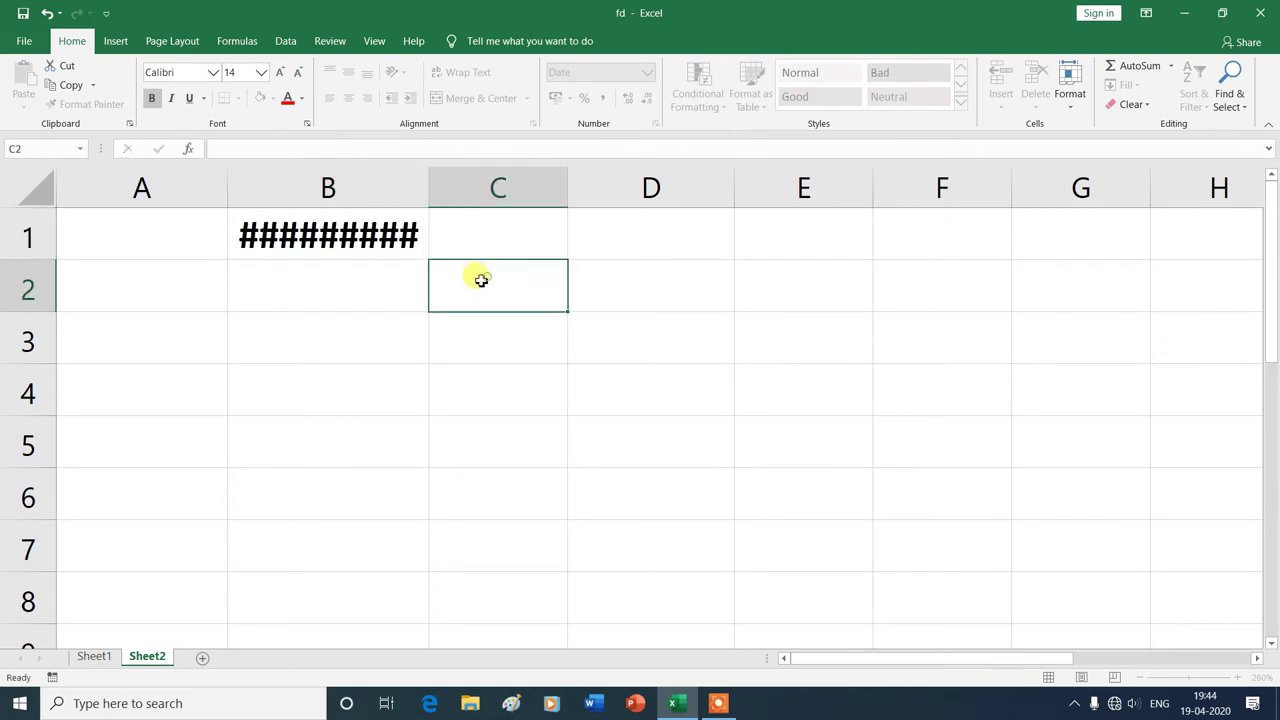
{"action": "double_click", "coordinate": [428, 182]}
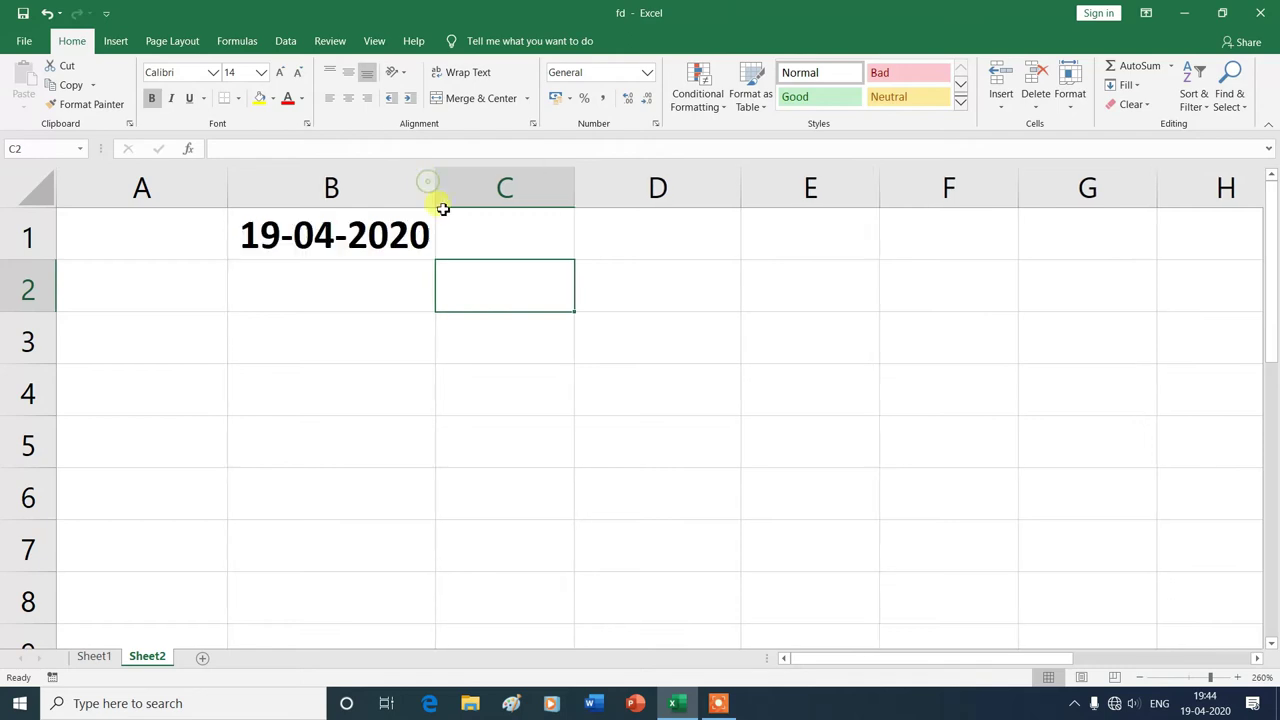
{"action": "left_click", "coordinate": [367, 233]}
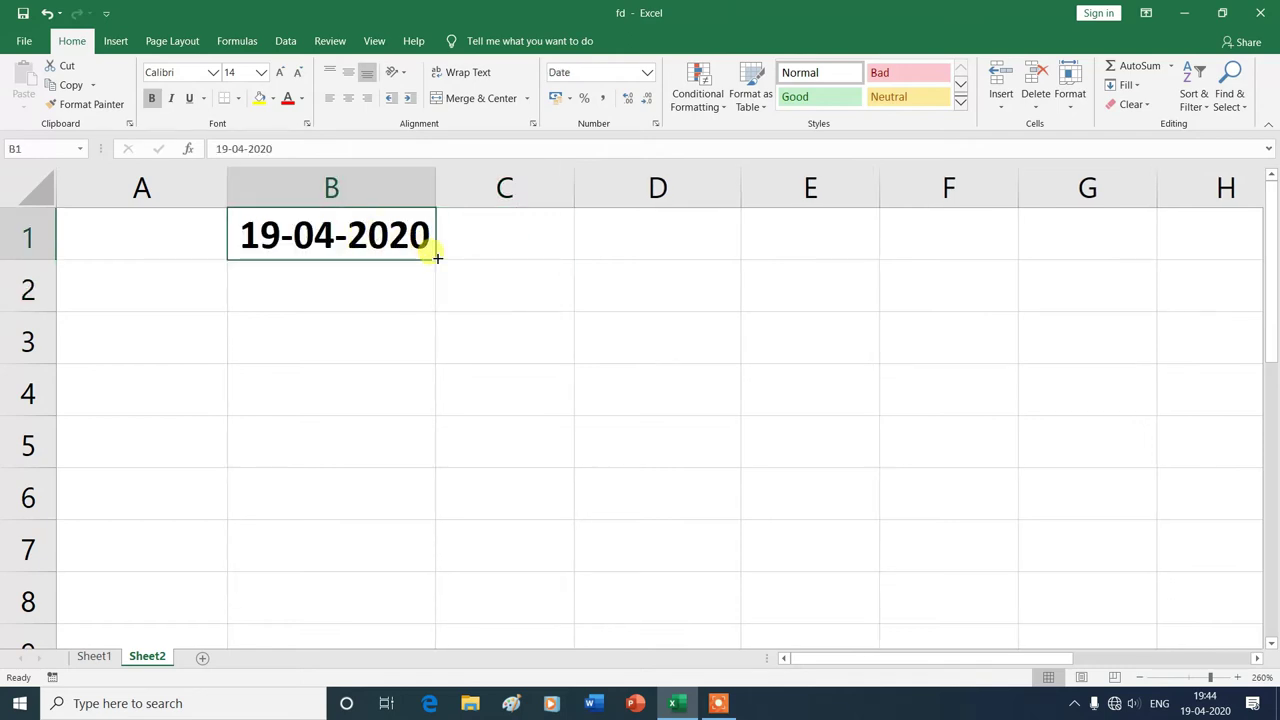
{"action": "left_click_drag", "start_coordinate": [409, 237], "coordinate": [400, 588]}
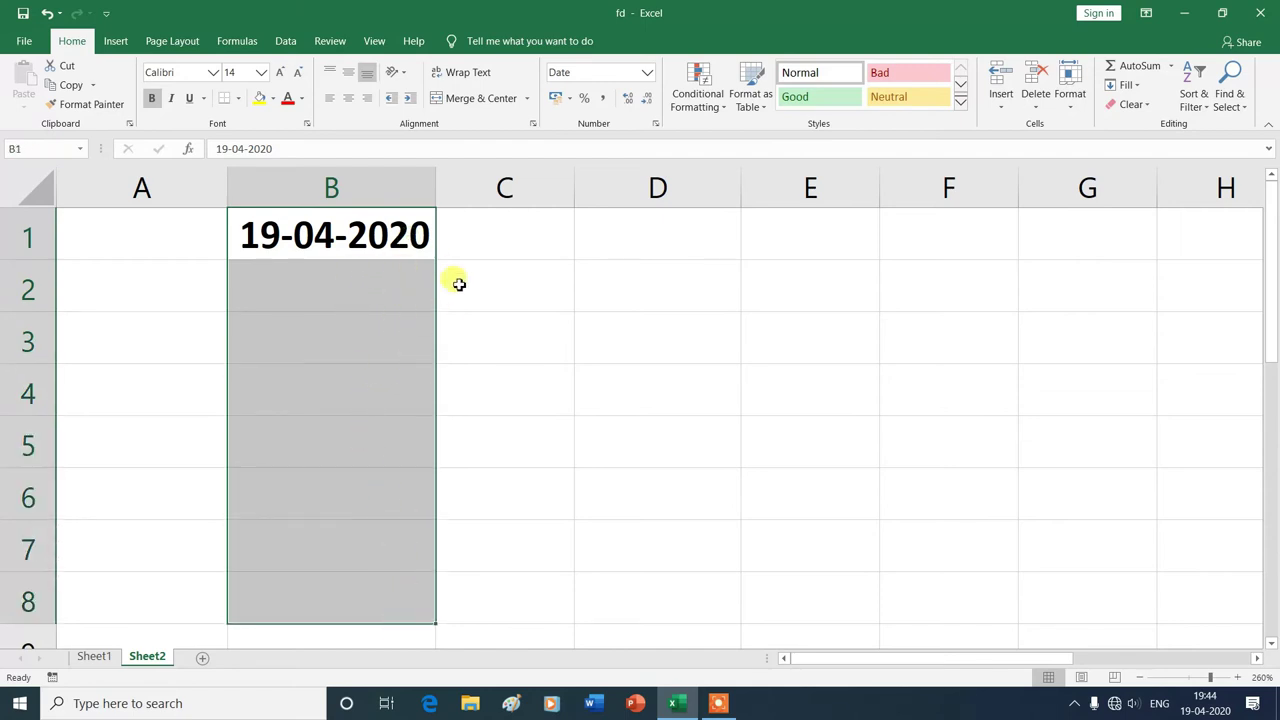
- Try a daily date series with stop date 22-04-2020 in B2:B4, then undo it
{"action": "left_click", "coordinate": [1125, 85]}
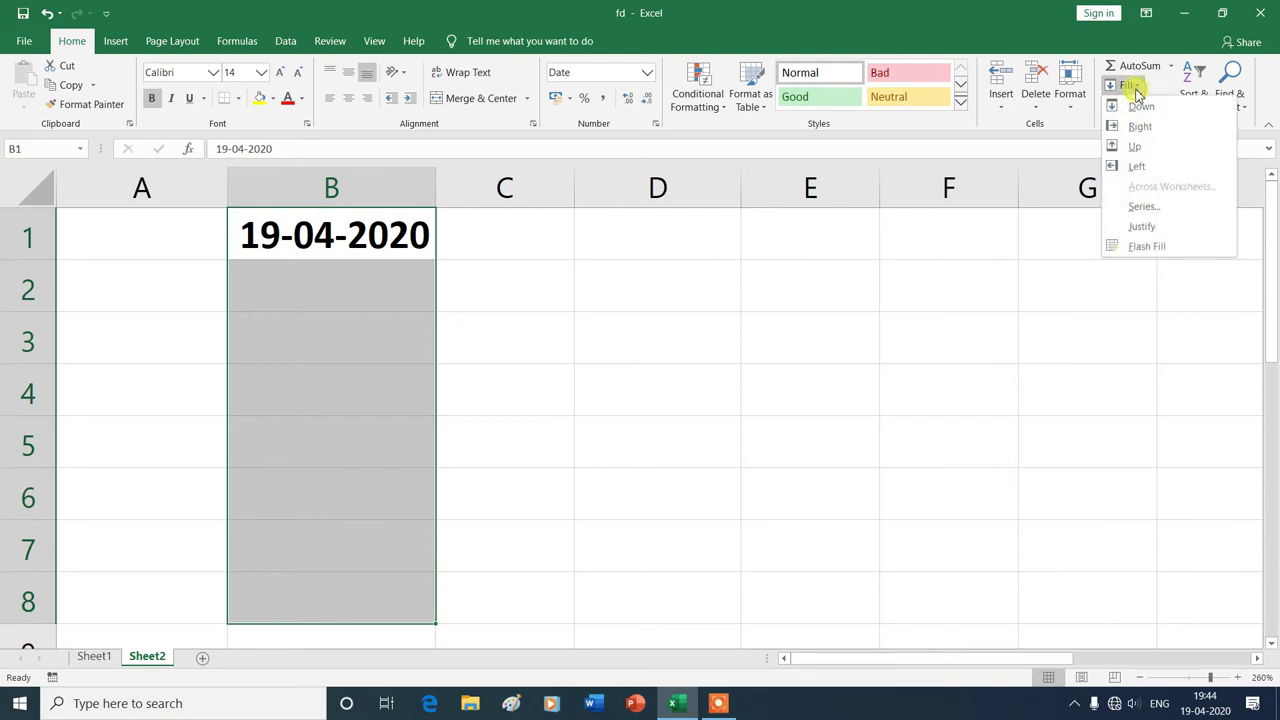
{"action": "left_click", "coordinate": [1140, 206]}
{"action": "type", "text": "22-04-2020"}
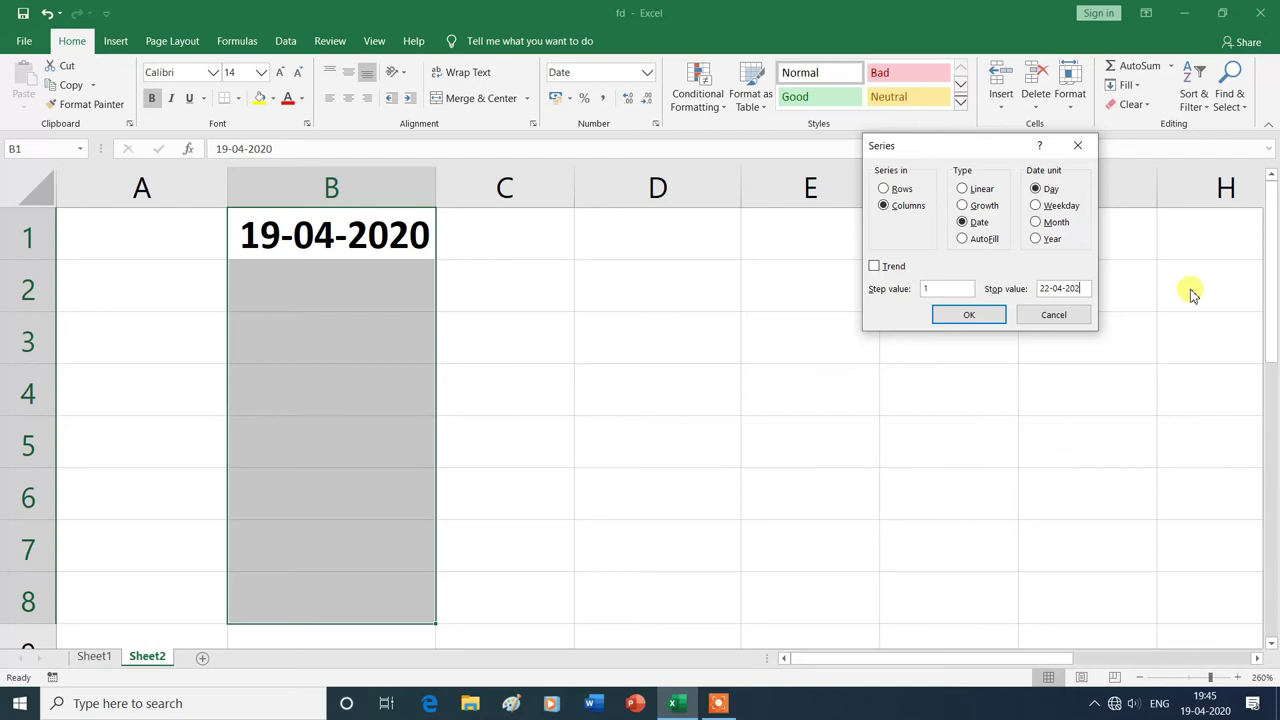
{"action": "left_click", "coordinate": [1060, 292]}
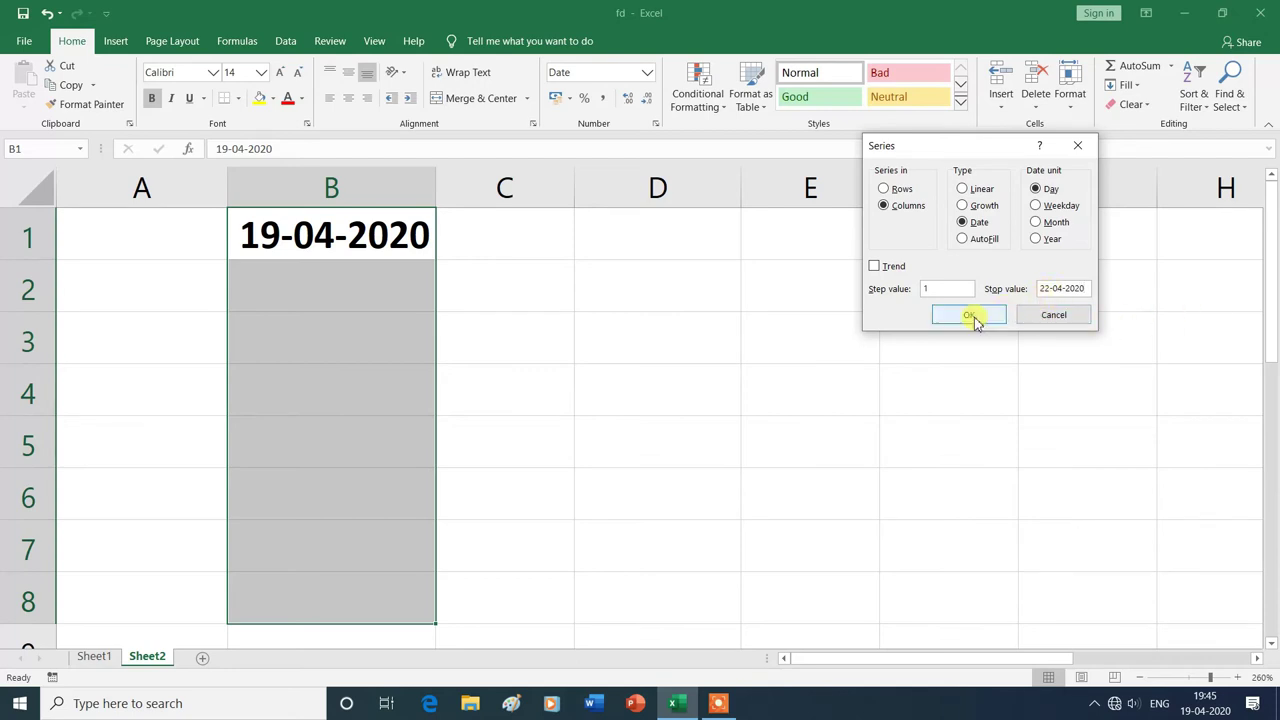
{"action": "left_click", "coordinate": [972, 316]}
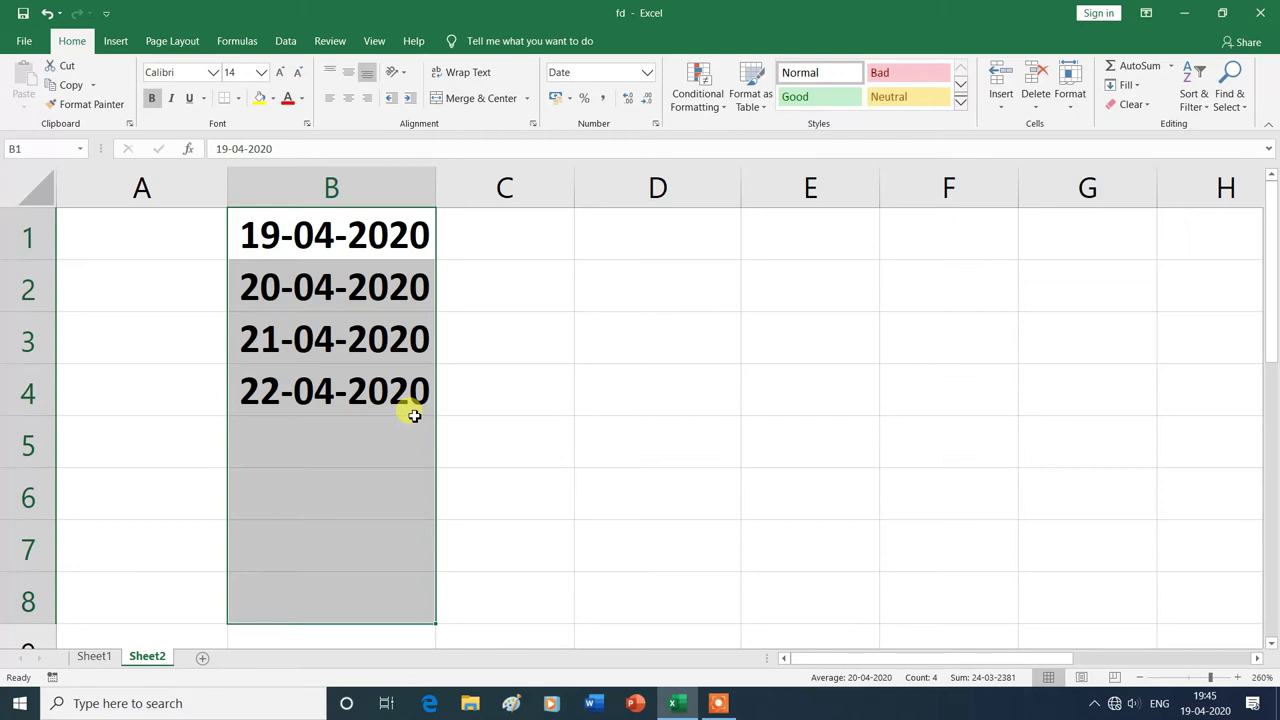
{"action": "key", "text": "ctrl+z"}
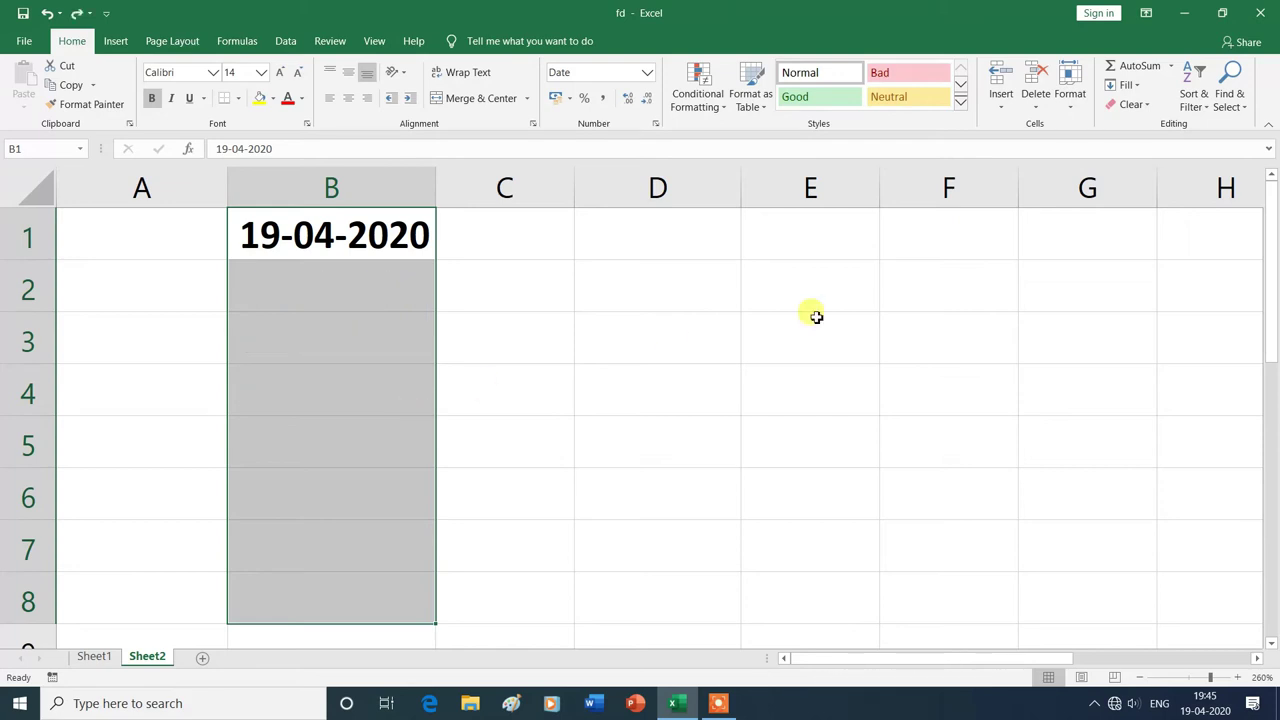
{"action": "left_click", "coordinate": [1137, 91]}
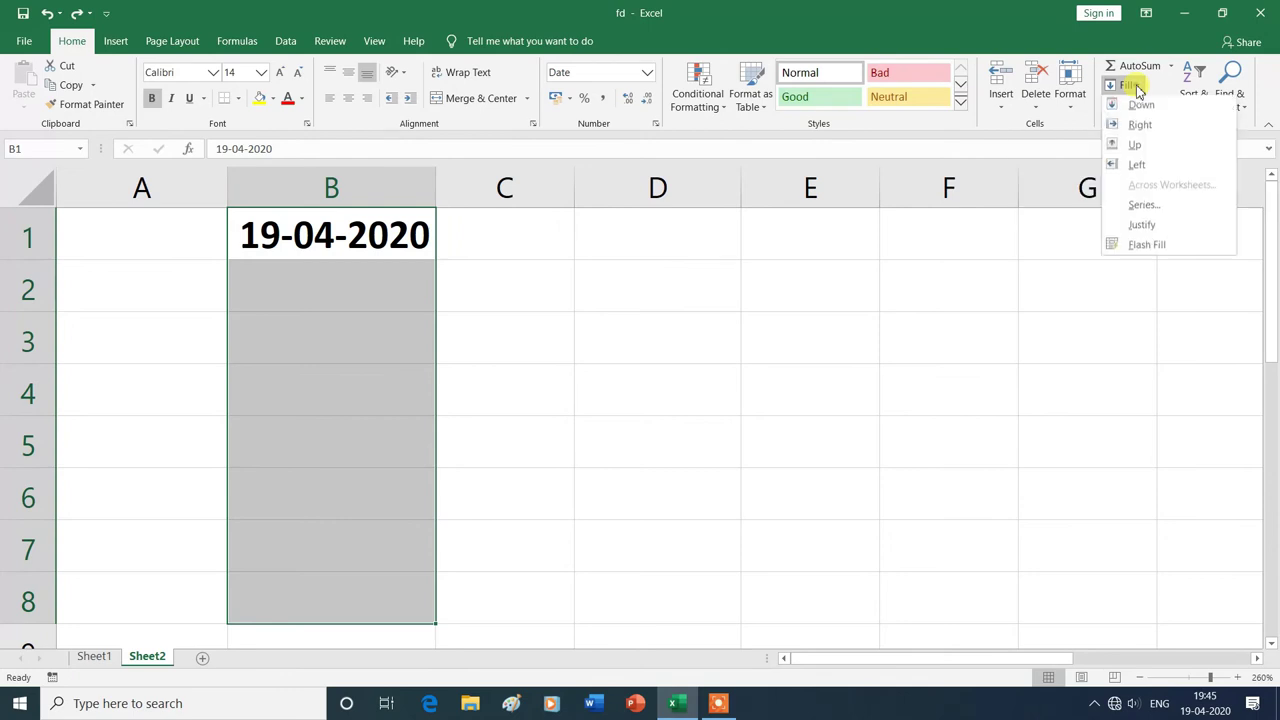
- Fill B1:B8 with a Date/Day series, step 1, from 19-04-2020 to 26-04-2020
{"action": "left_click", "coordinate": [1145, 207]}
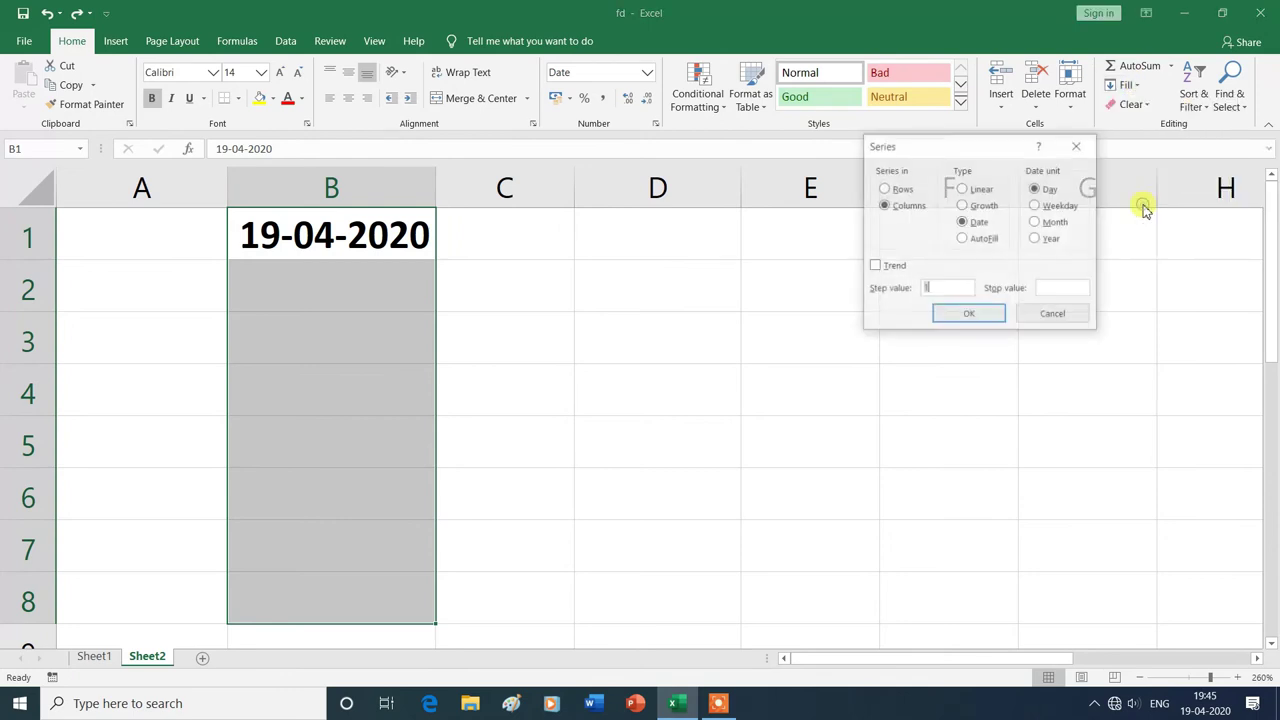
{"action": "left_click", "coordinate": [962, 318]}
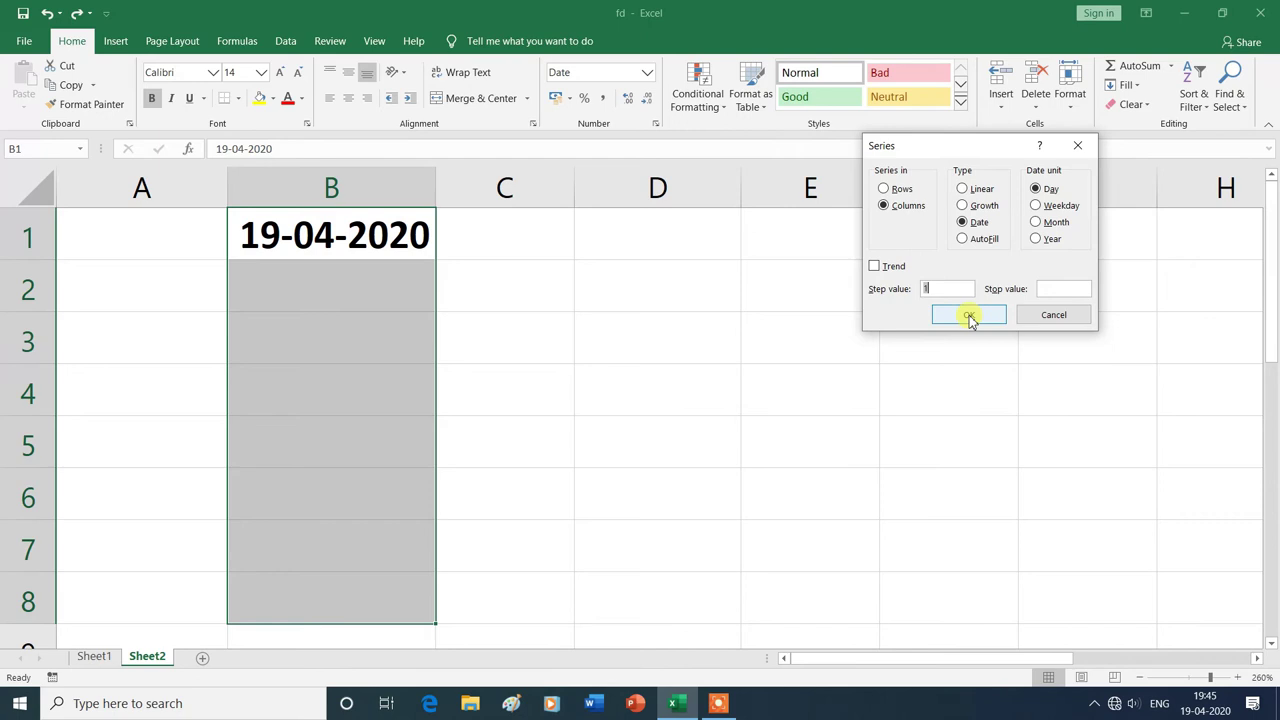
{"action": "left_click", "coordinate": [969, 317]}
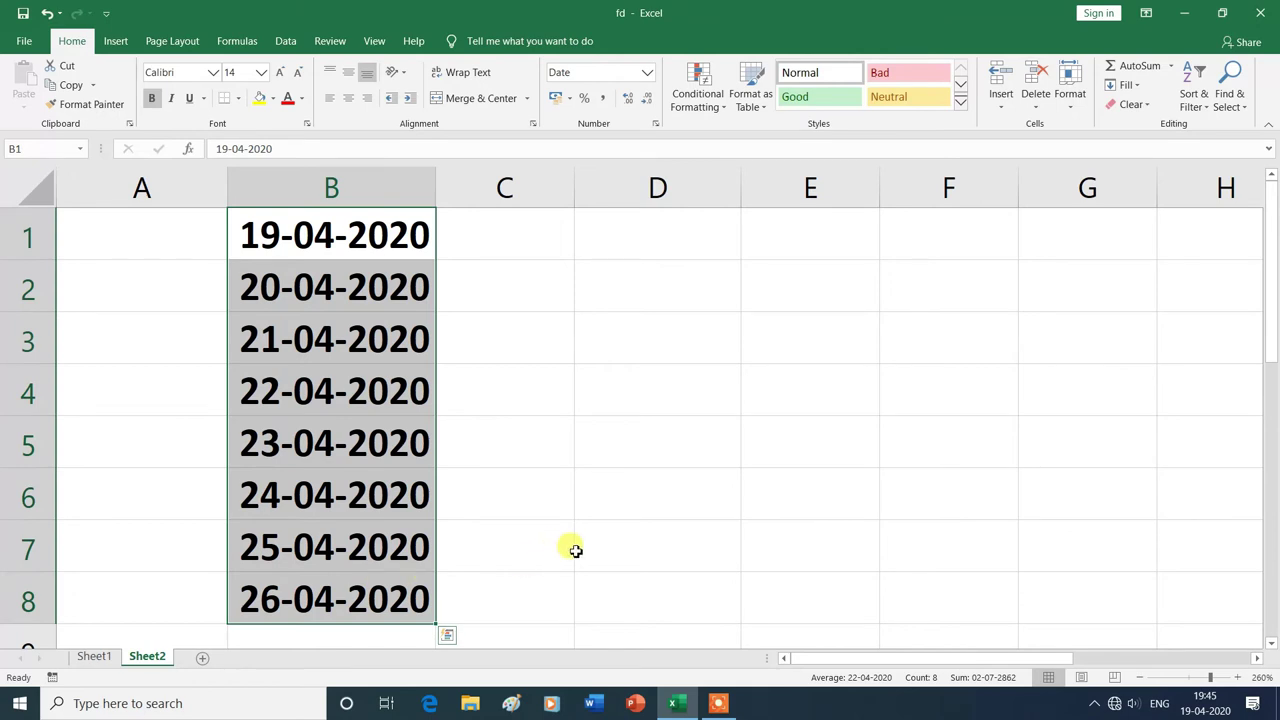
{"action": "left_click", "coordinate": [608, 541]}
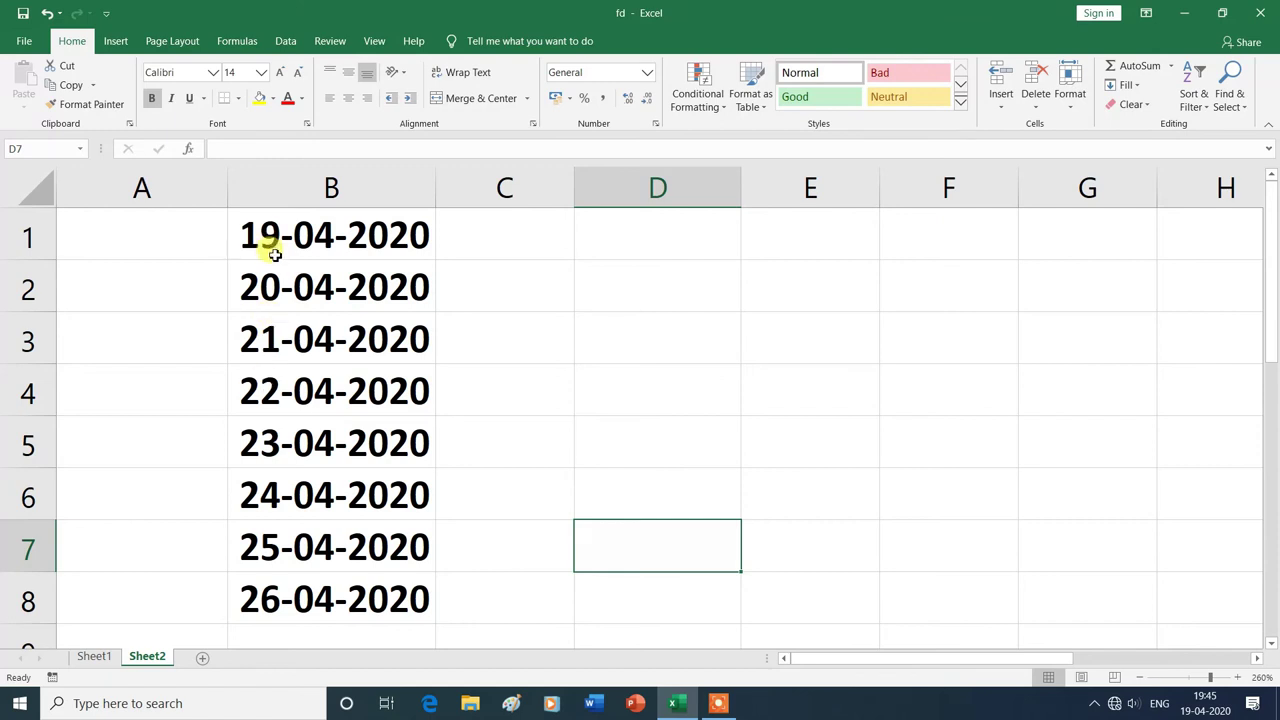
{"action": "left_click_drag", "start_coordinate": [277, 225], "coordinate": [294, 591]}
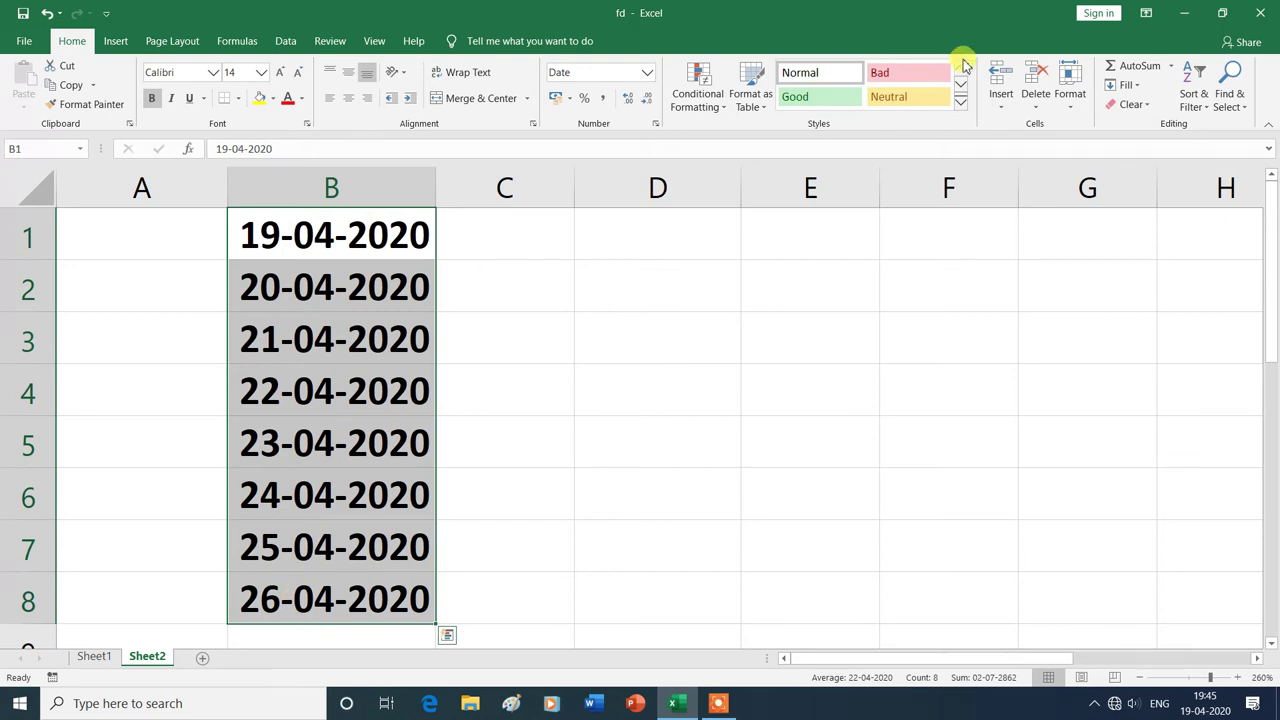
- Re-step the column B dates by 2 days so they run 19-04-2020 to 03-05-2020
{"action": "left_click", "coordinate": [1127, 85]}
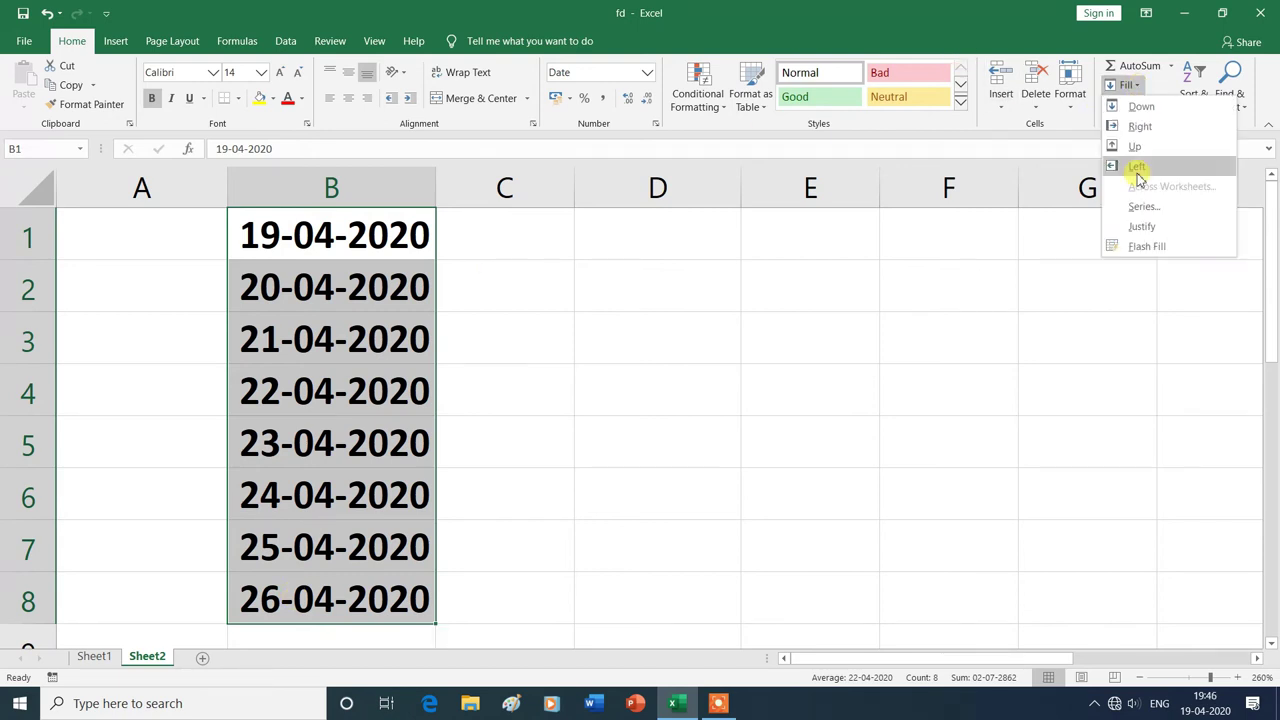
{"action": "left_click", "coordinate": [1145, 207]}
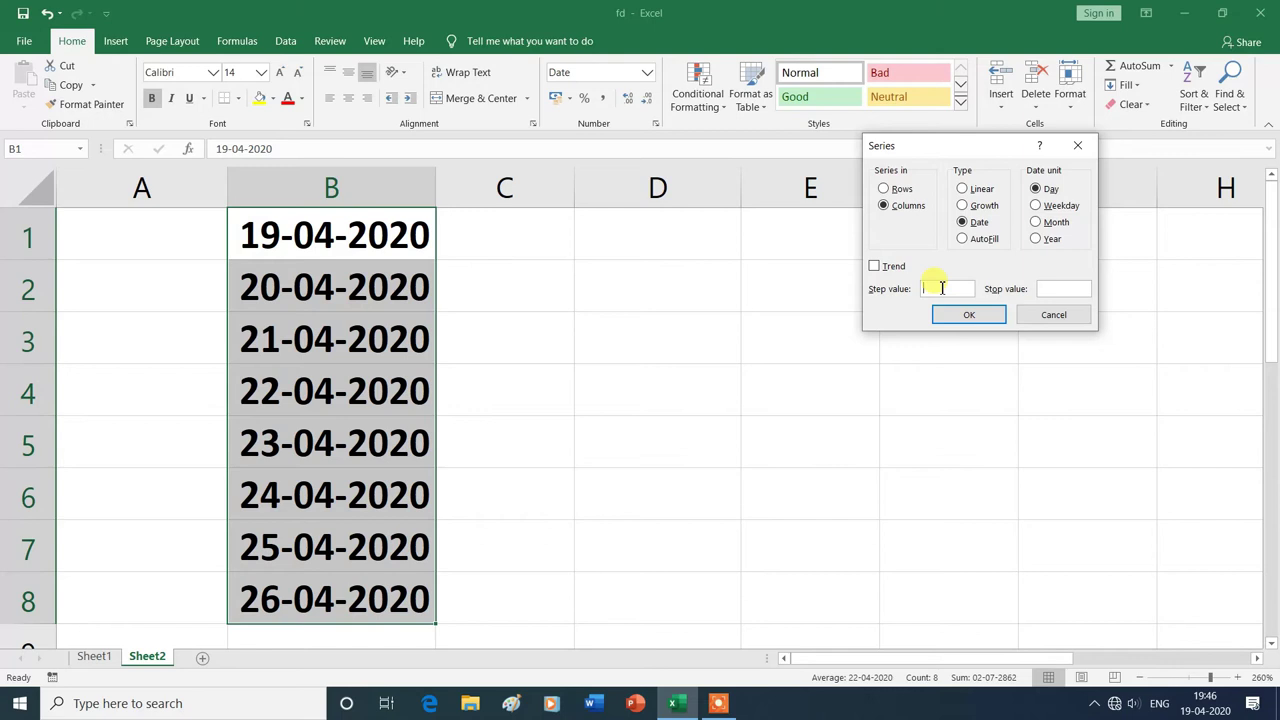
{"action": "type", "text": "2"}
{"action": "left_click", "coordinate": [967, 322]}
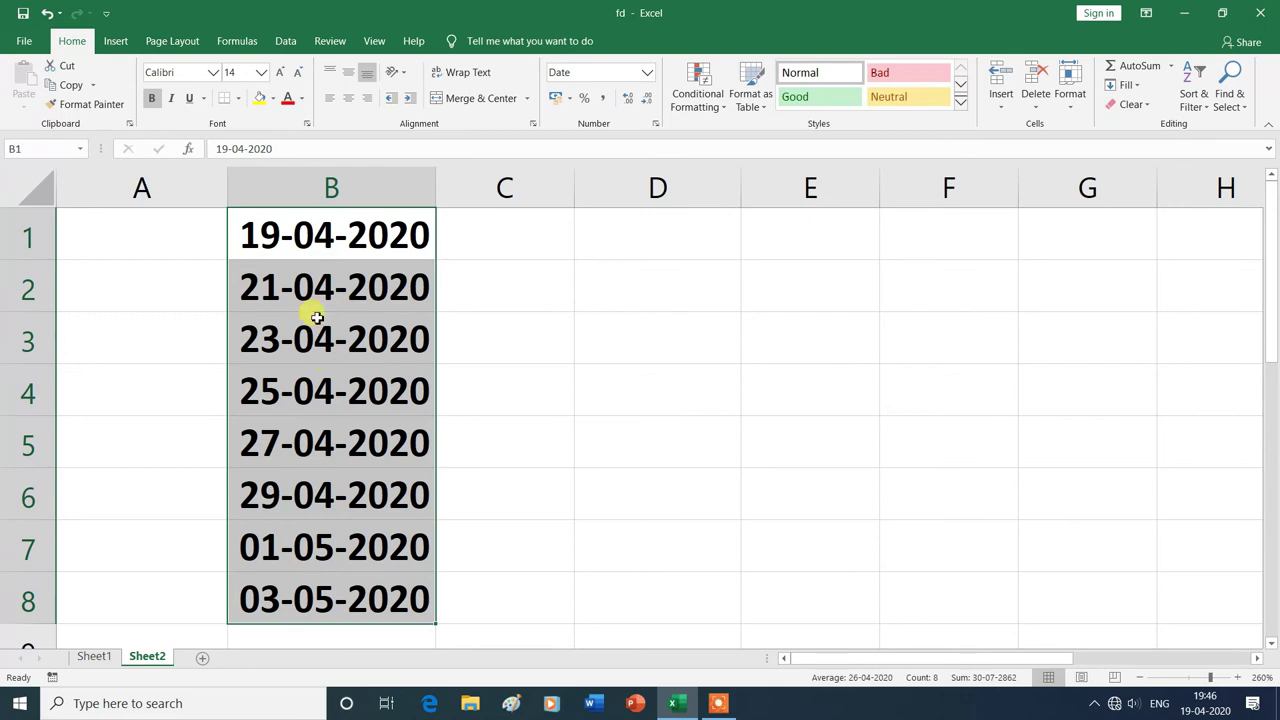
{"action": "left_click_drag", "start_coordinate": [300, 234], "coordinate": [284, 612]}
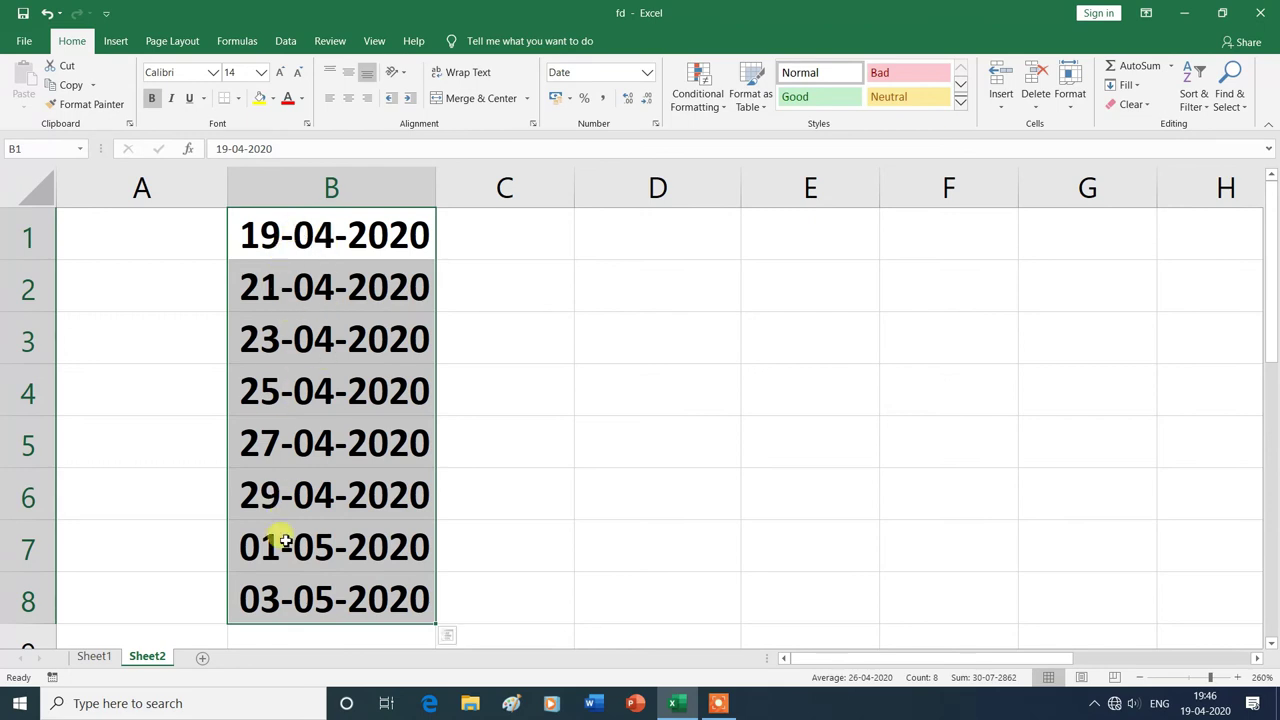
- Switch the B1:B8 date series to a 1-month step, ending at 19-11-2020
{"action": "left_click", "coordinate": [1136, 88]}
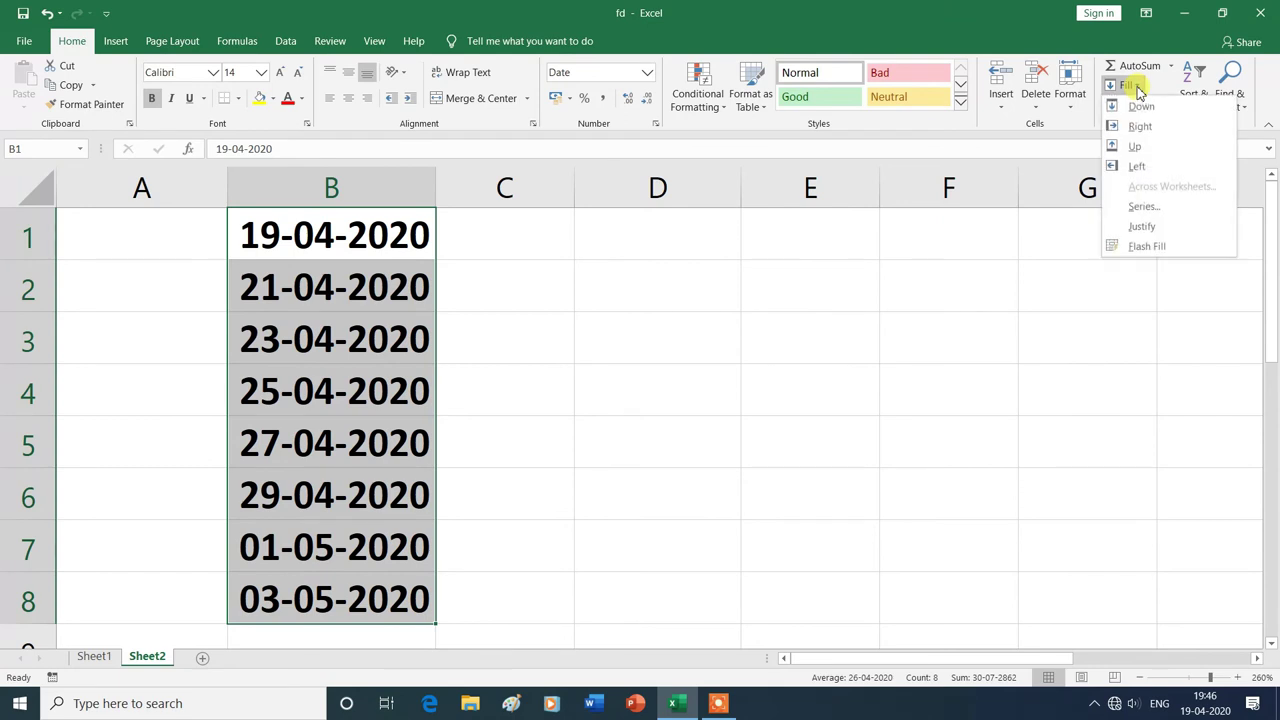
{"action": "left_click", "coordinate": [1144, 206]}
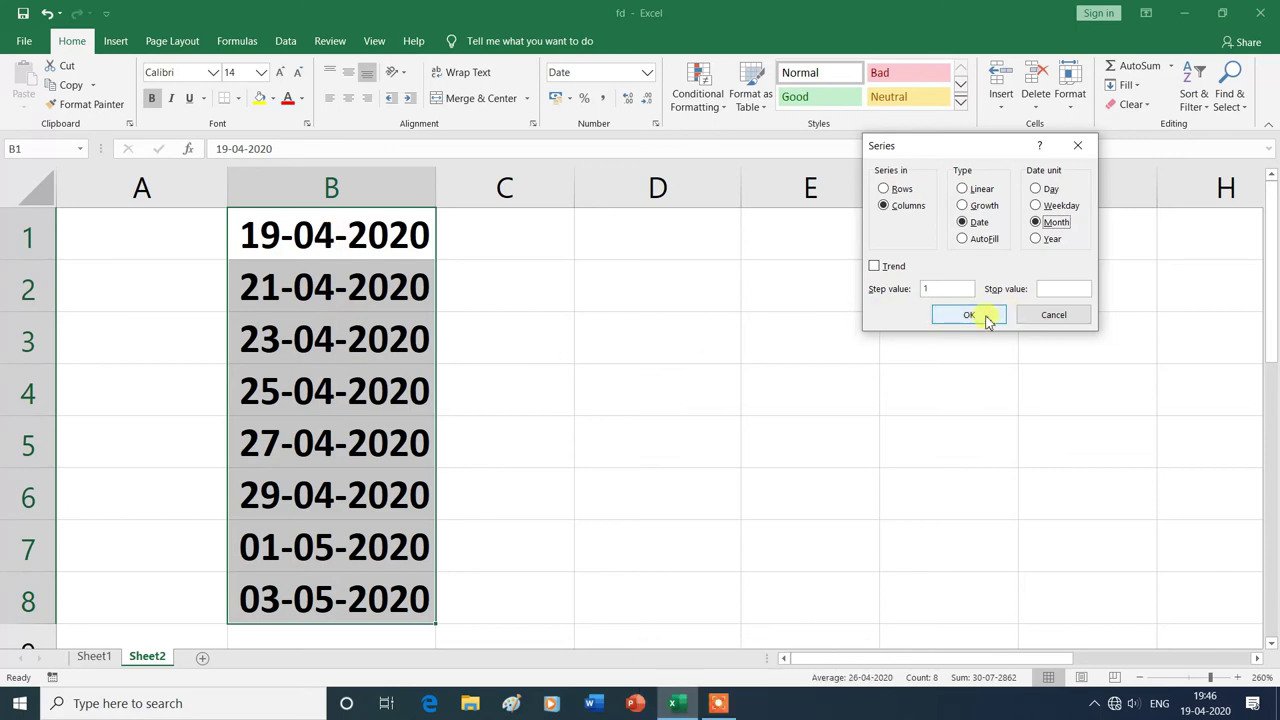
{"action": "left_click", "coordinate": [969, 315]}
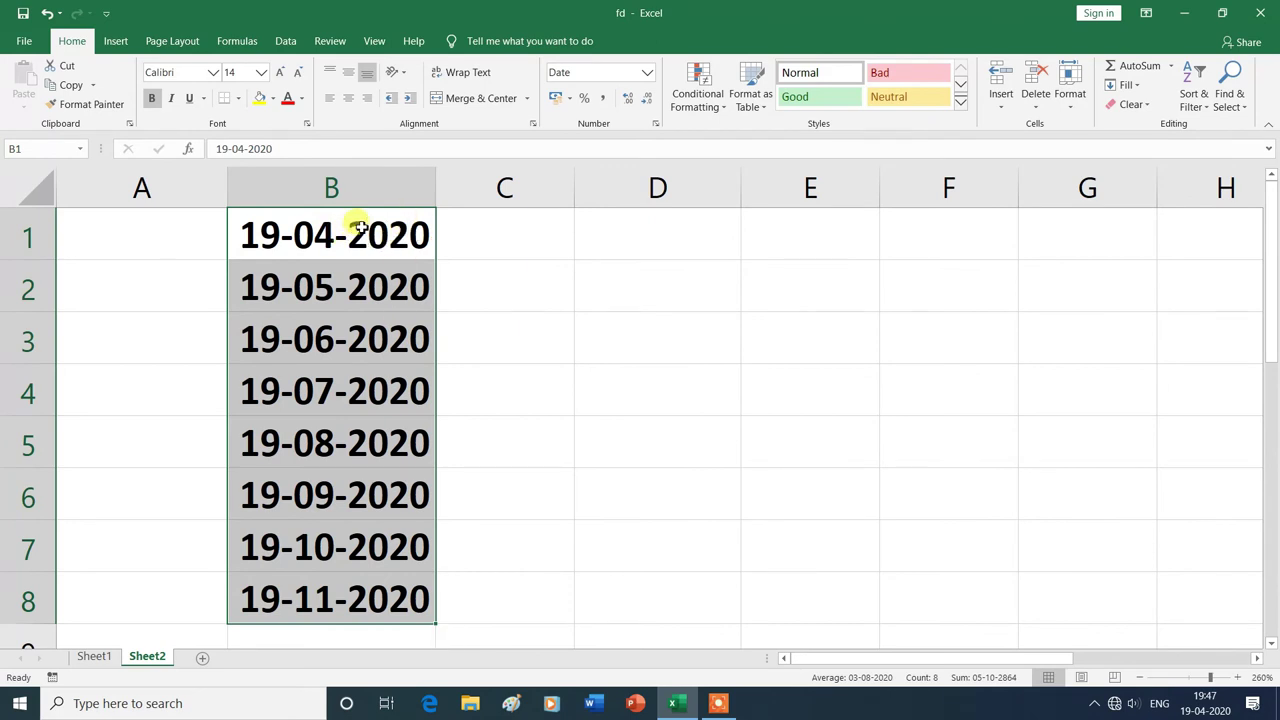
- Change the column B series unit to Year, giving 19-04-2020 through 19-04-2027
{"action": "left_click", "coordinate": [1138, 87]}
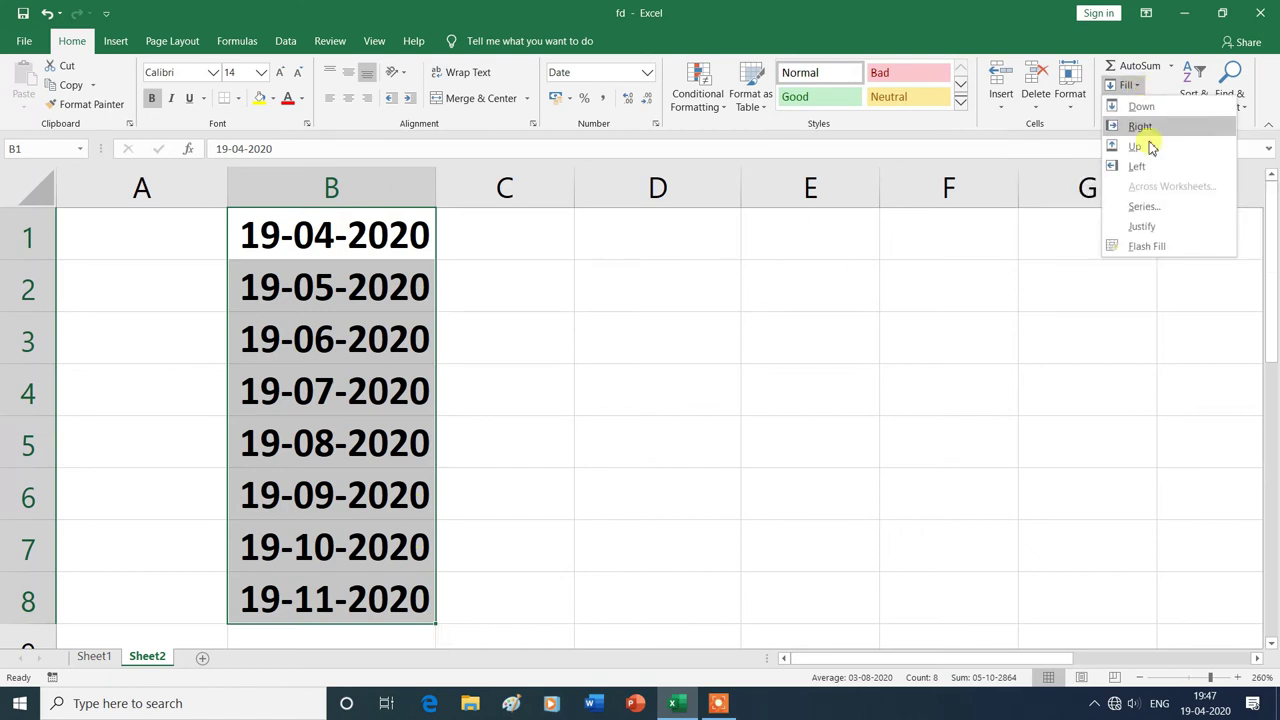
{"action": "left_click", "coordinate": [1160, 210]}
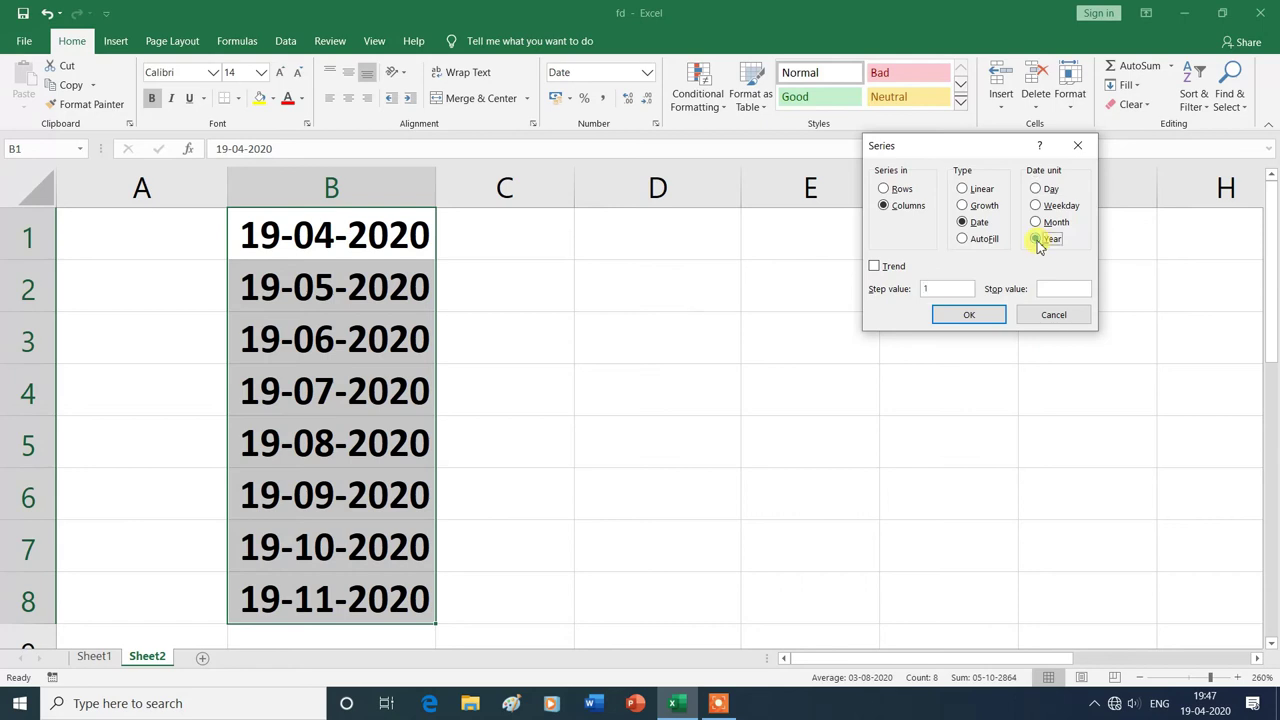
{"action": "left_click", "coordinate": [970, 316]}
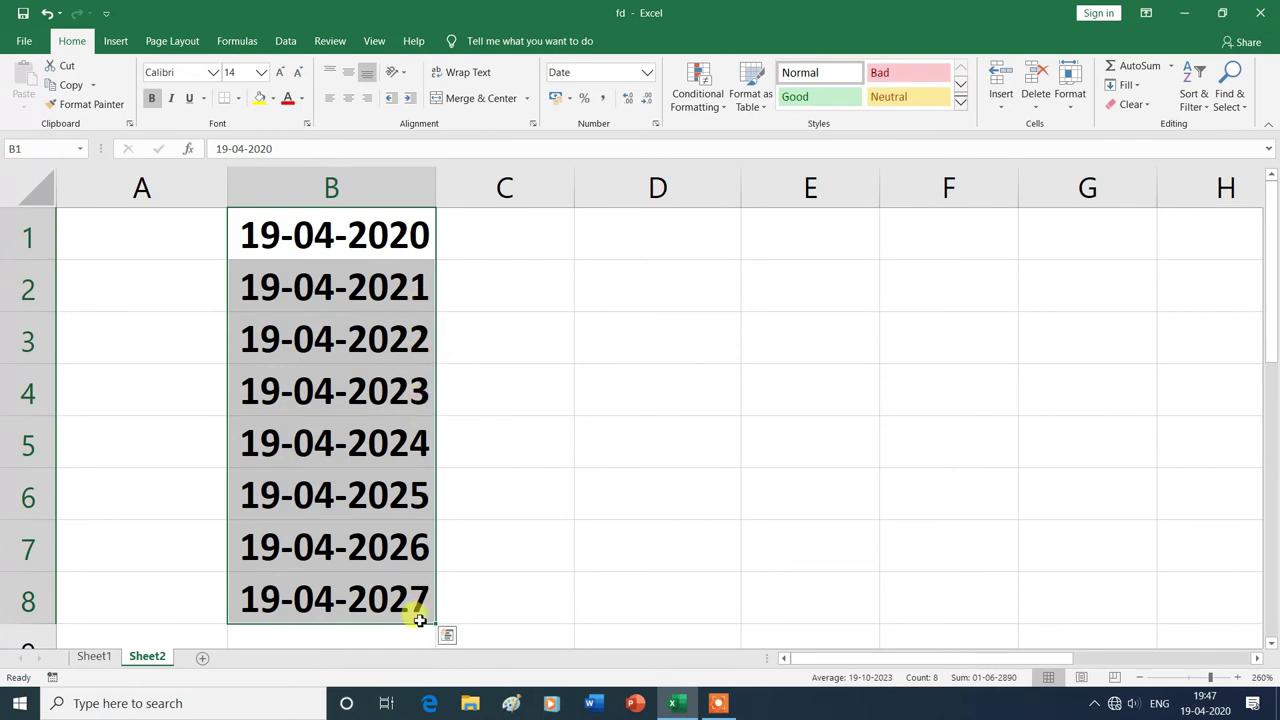
{"action": "left_click", "coordinate": [1141, 89]}
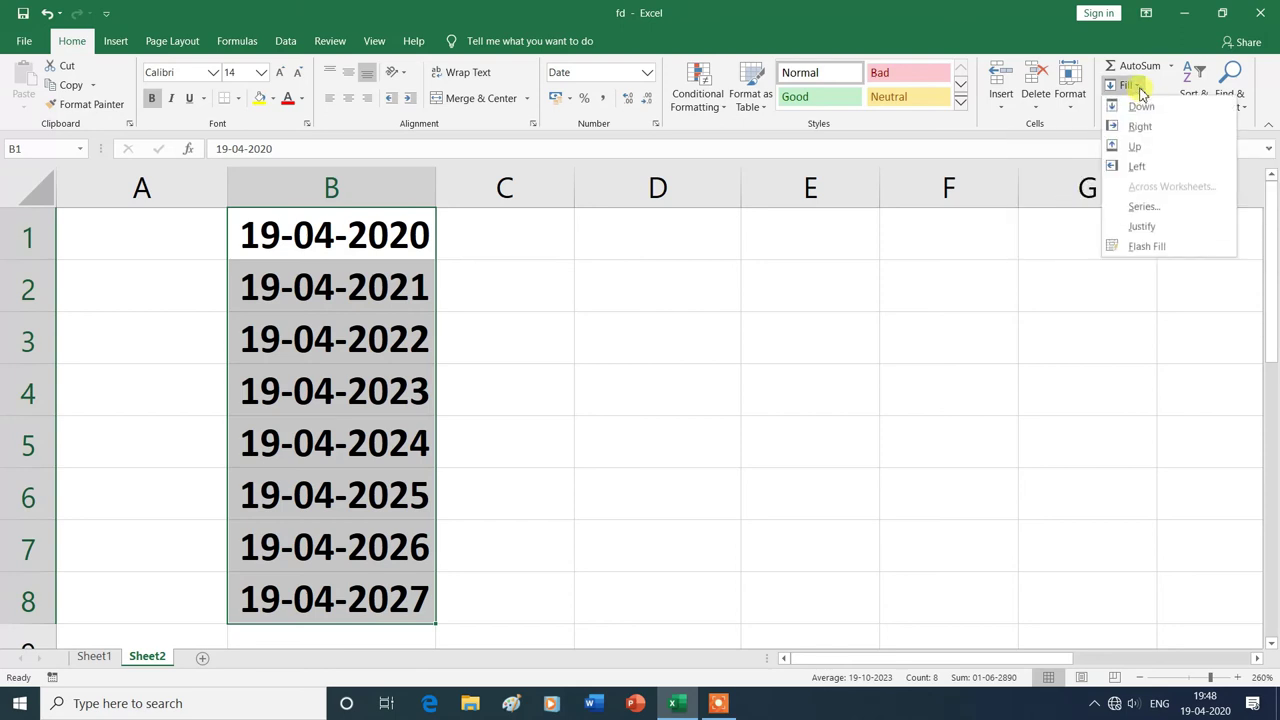
- Refill column B as a Weekday series with step 1, ending at 28-04-2020
{"action": "left_click", "coordinate": [1154, 216]}
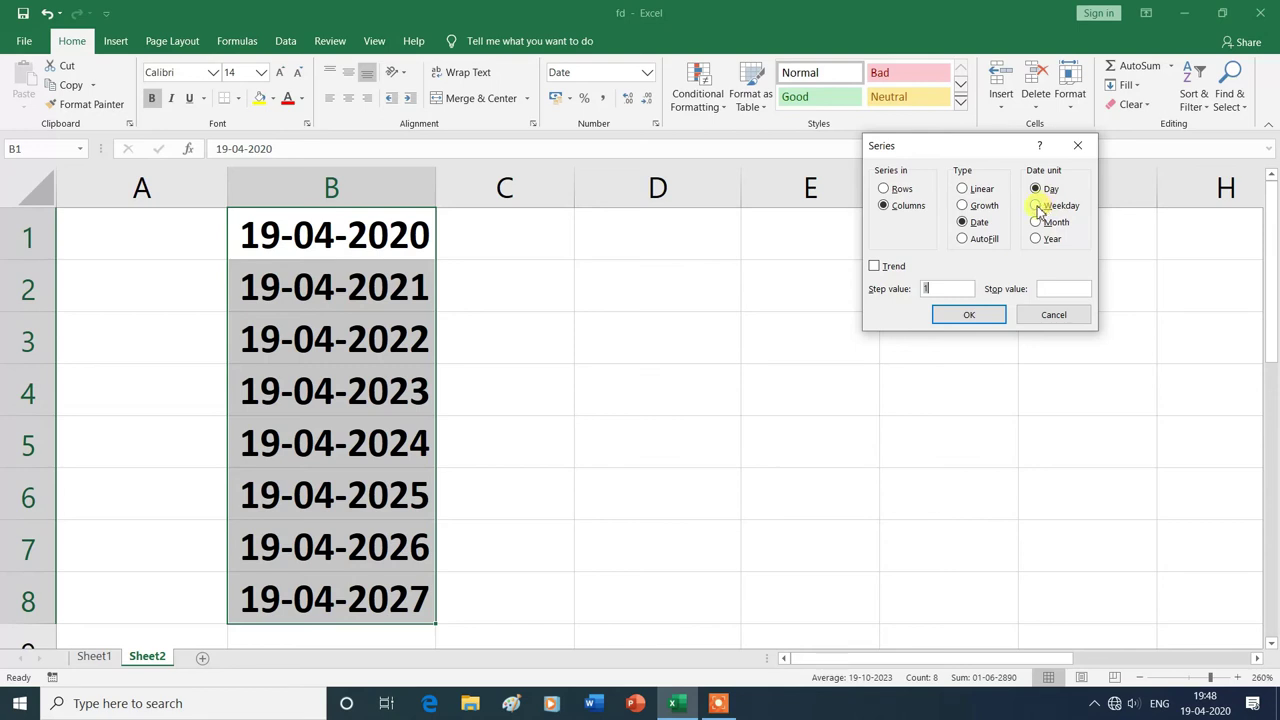
{"action": "left_click", "coordinate": [1037, 205]}
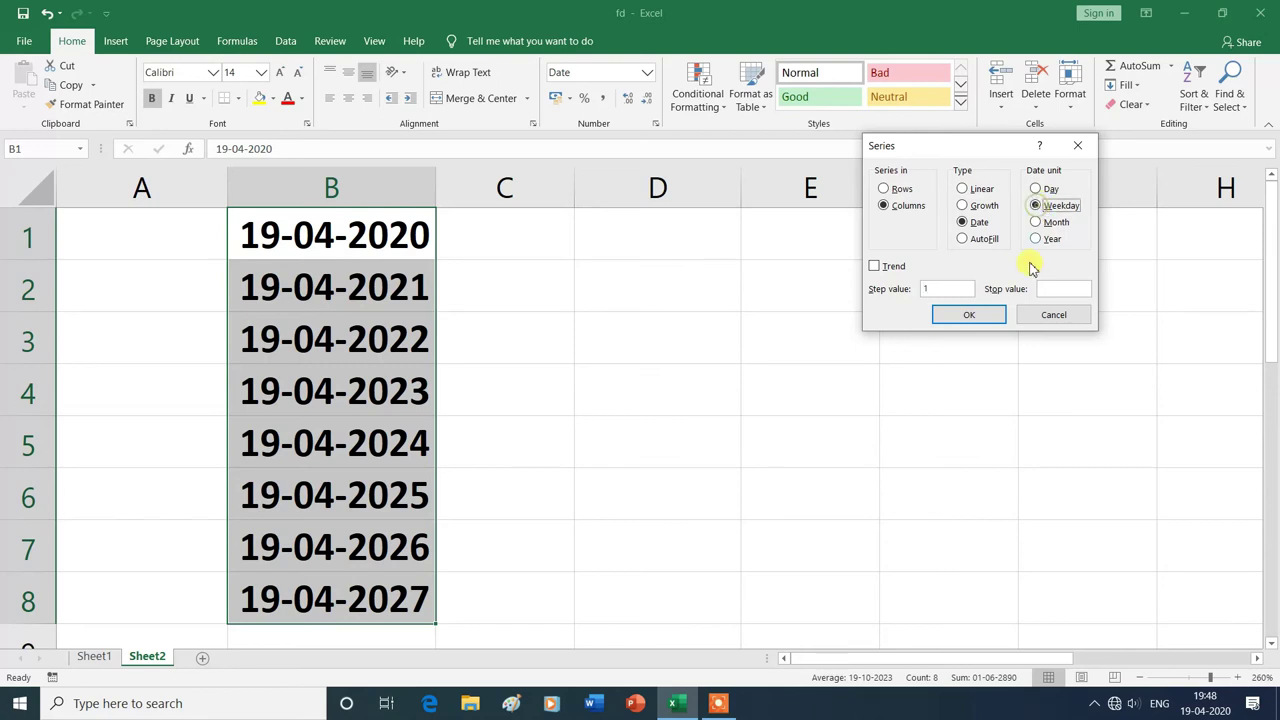
{"action": "left_click", "coordinate": [972, 316]}
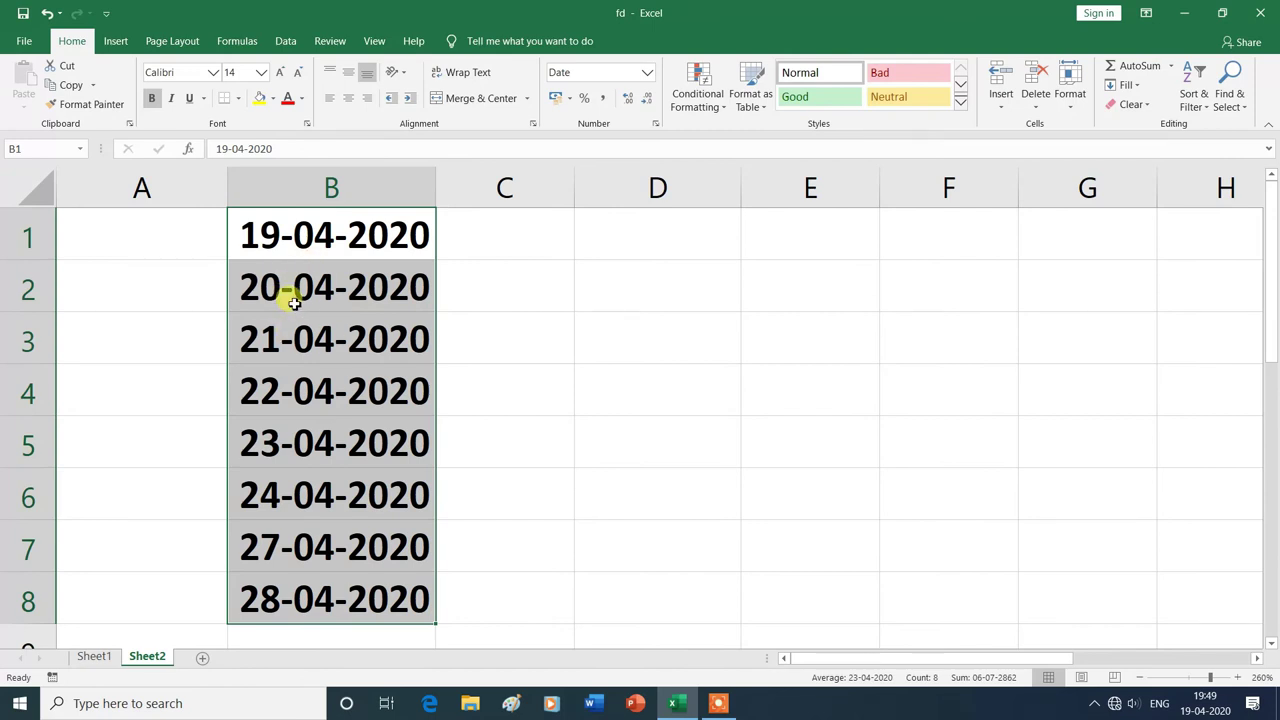
{"action": "left_click_drag", "start_coordinate": [276, 233], "coordinate": [286, 601]}
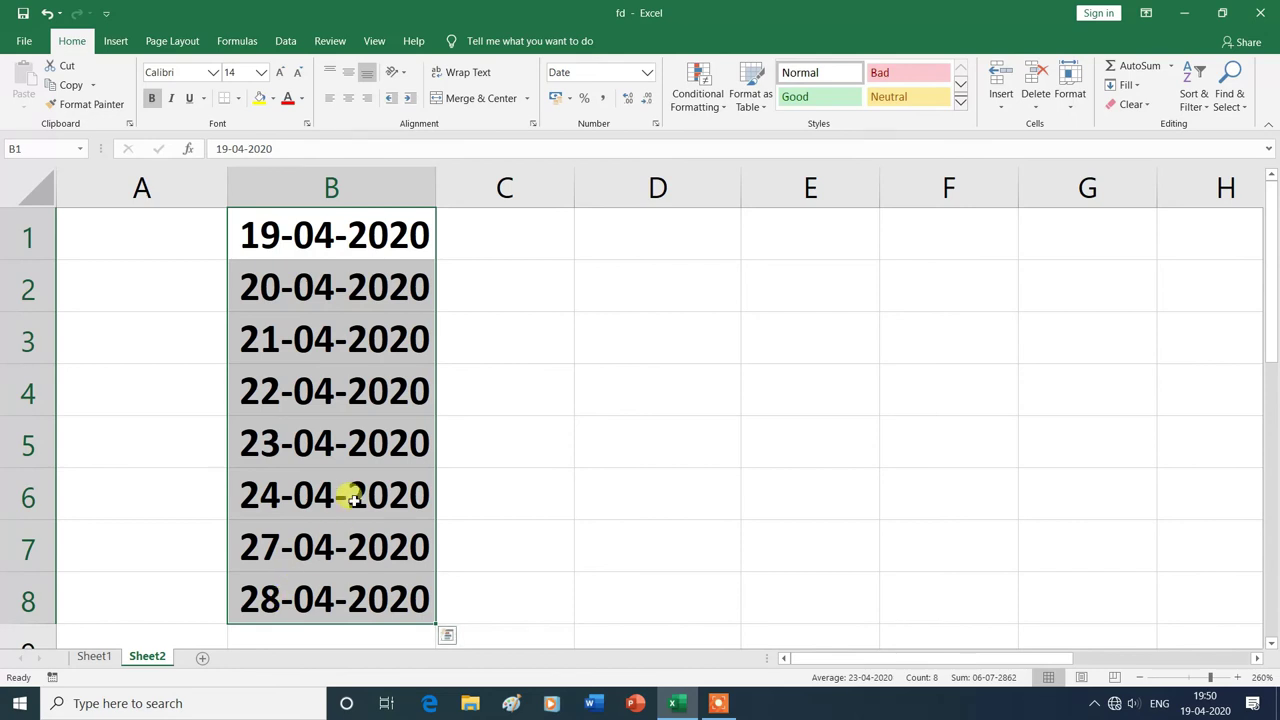
- Enter 1 in D1 and select D1:D8
{"action": "left_click", "coordinate": [715, 247]}
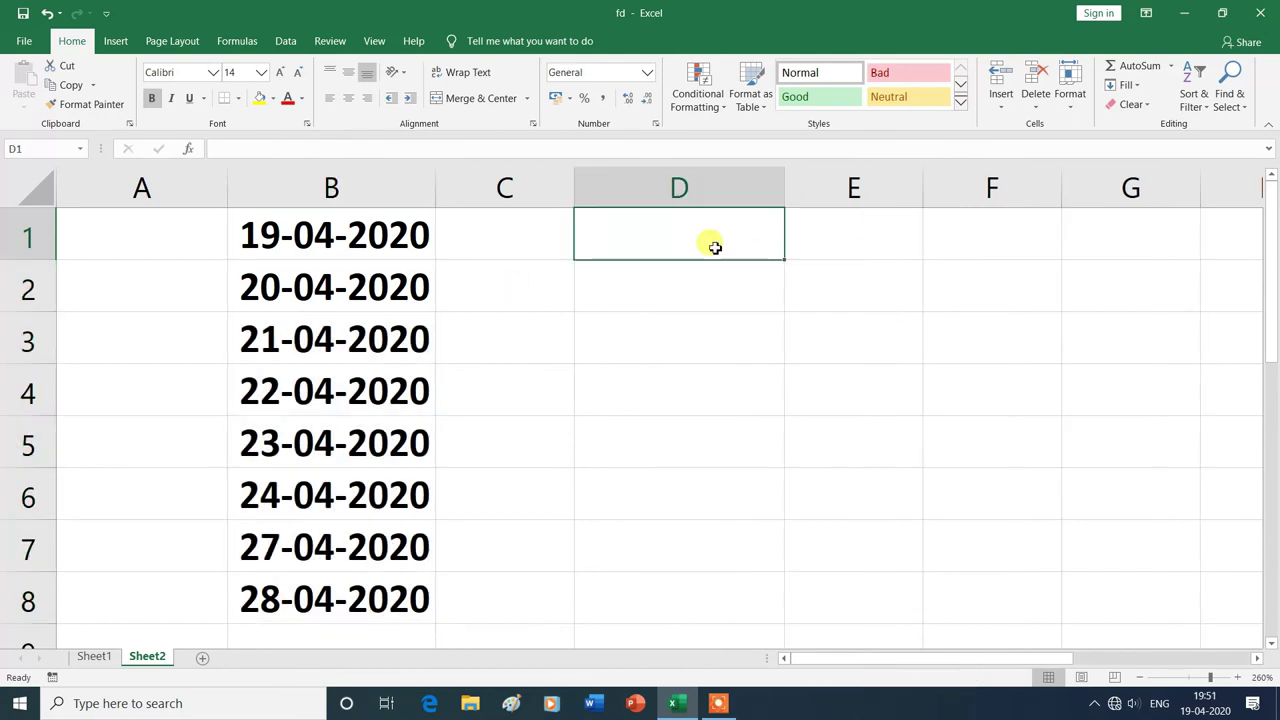
{"action": "left_click", "coordinate": [1137, 93]}
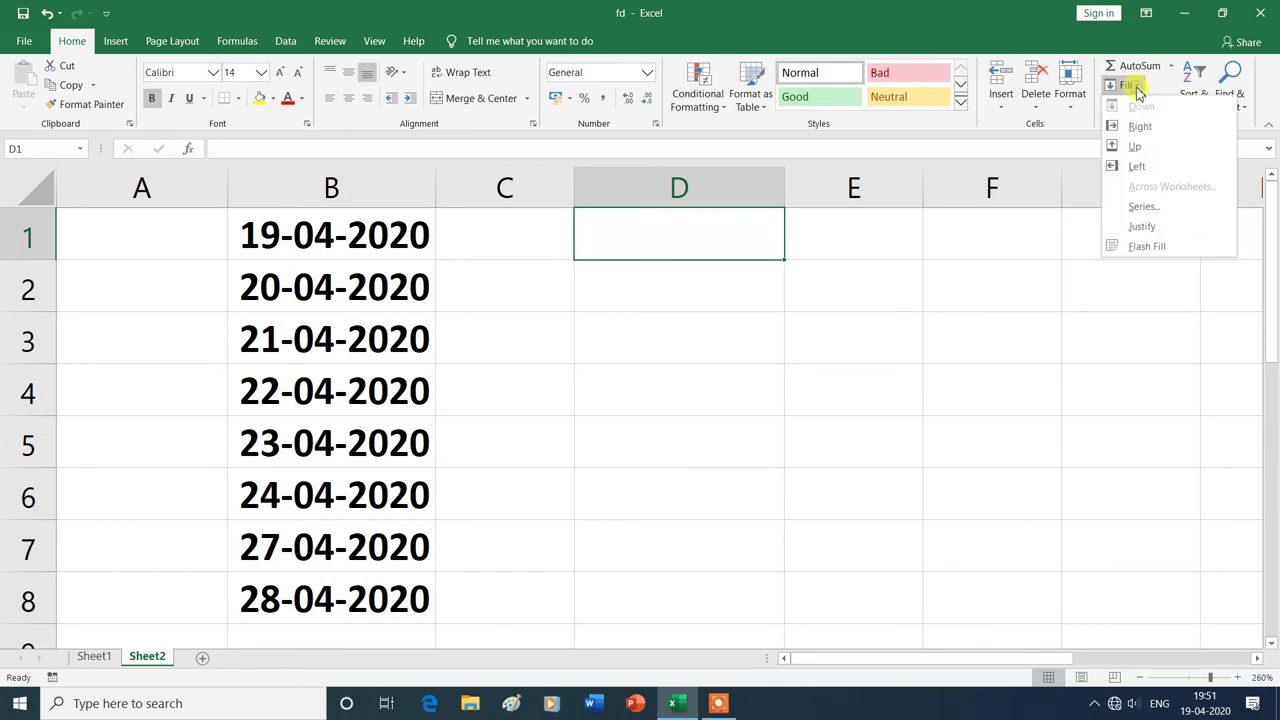
{"action": "left_click", "coordinate": [1134, 208]}
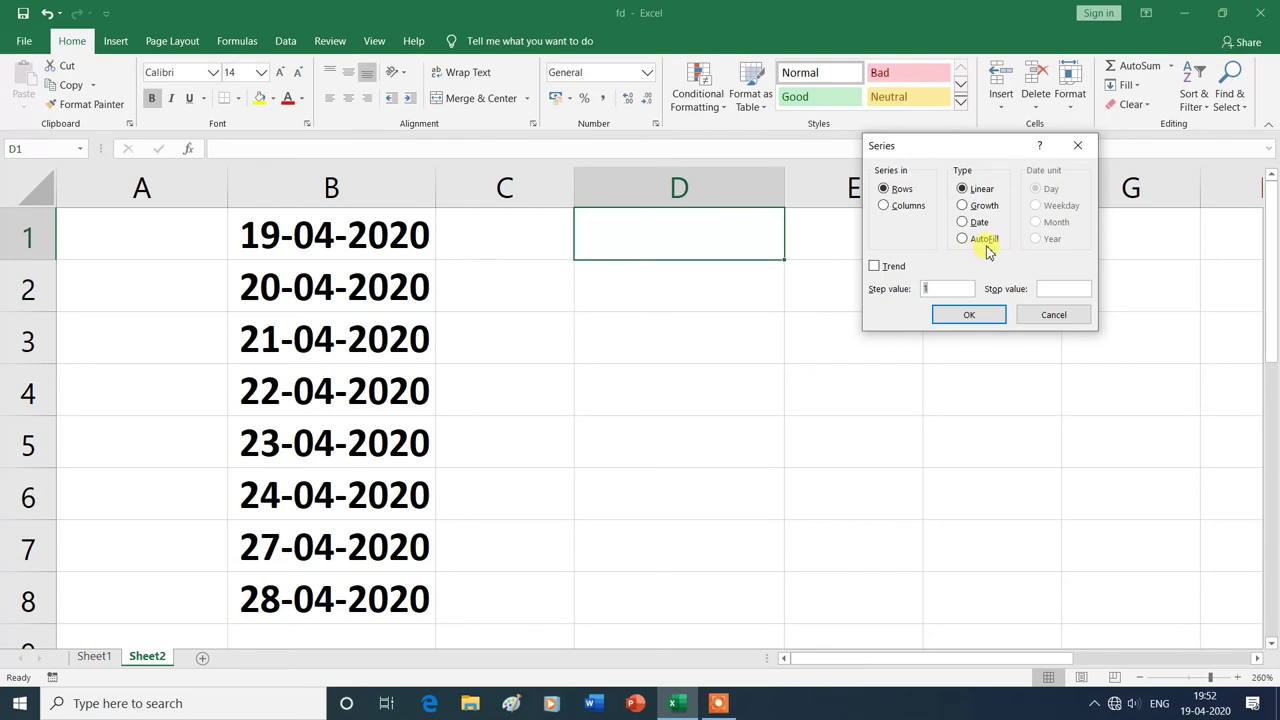
{"action": "left_click", "coordinate": [1057, 314]}
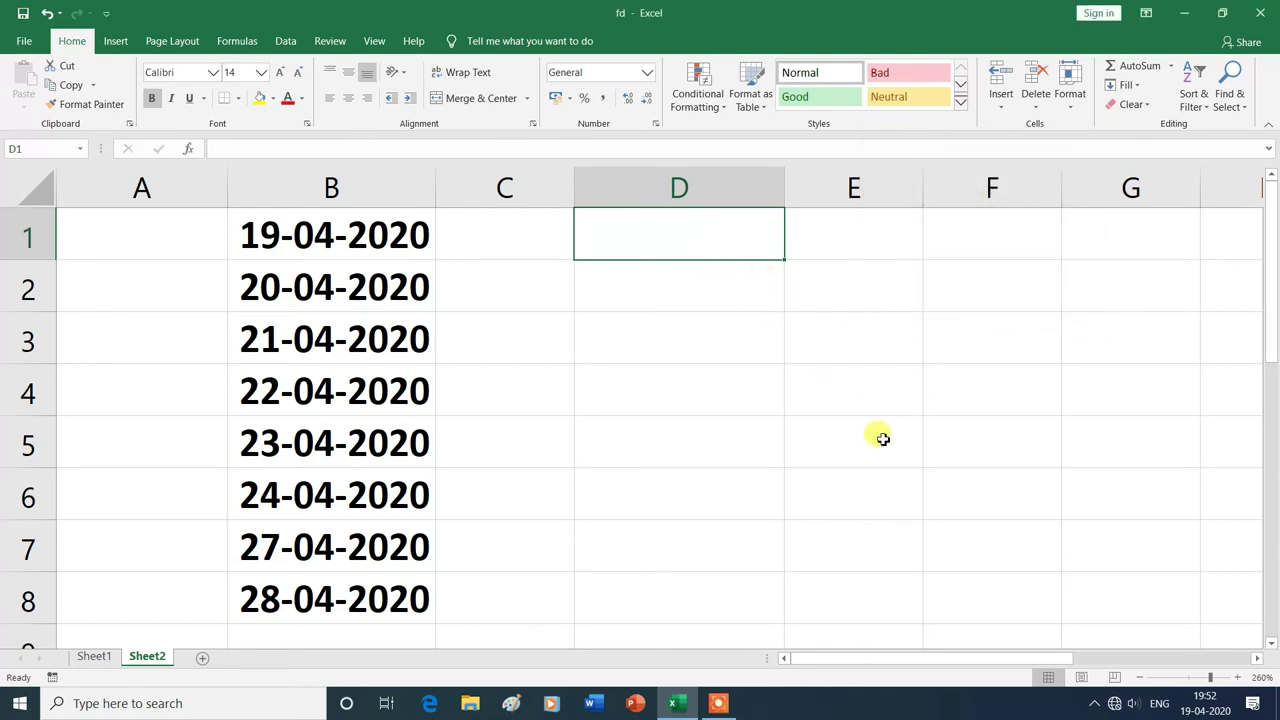
{"action": "type", "text": "1"}
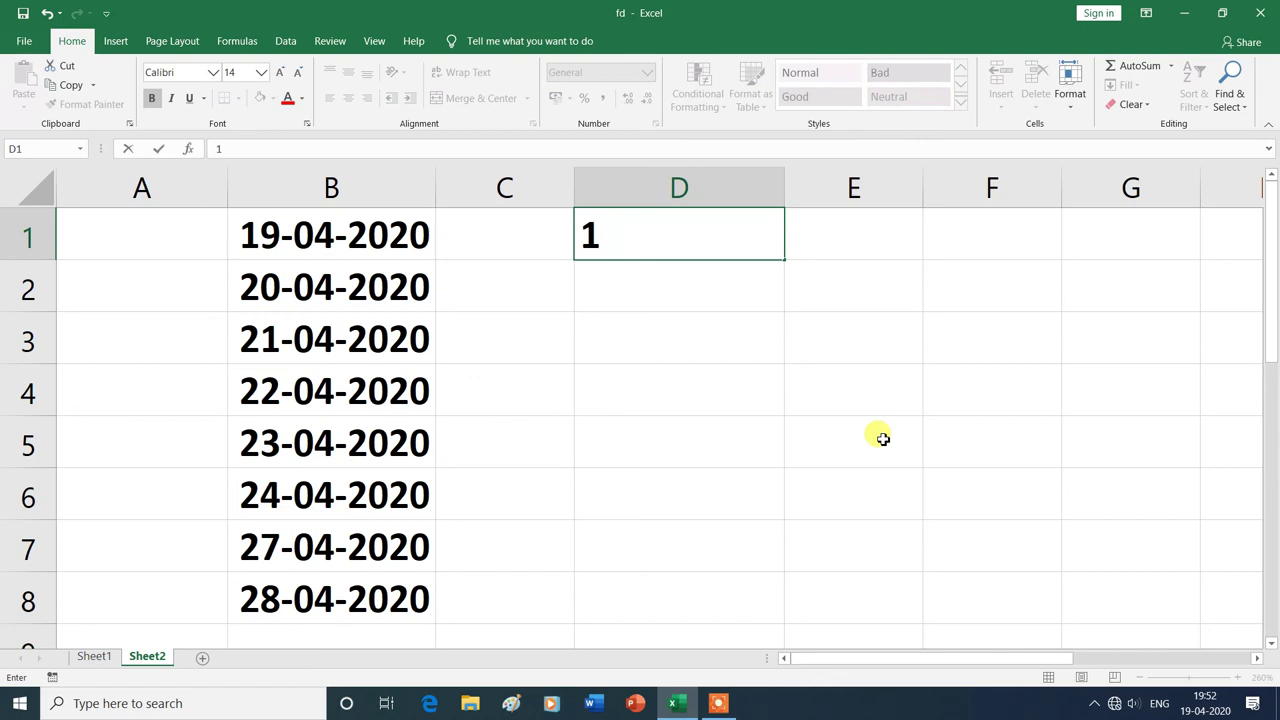
{"action": "left_click", "coordinate": [706, 302]}
{"action": "left_click_drag", "start_coordinate": [714, 234], "coordinate": [714, 595]}
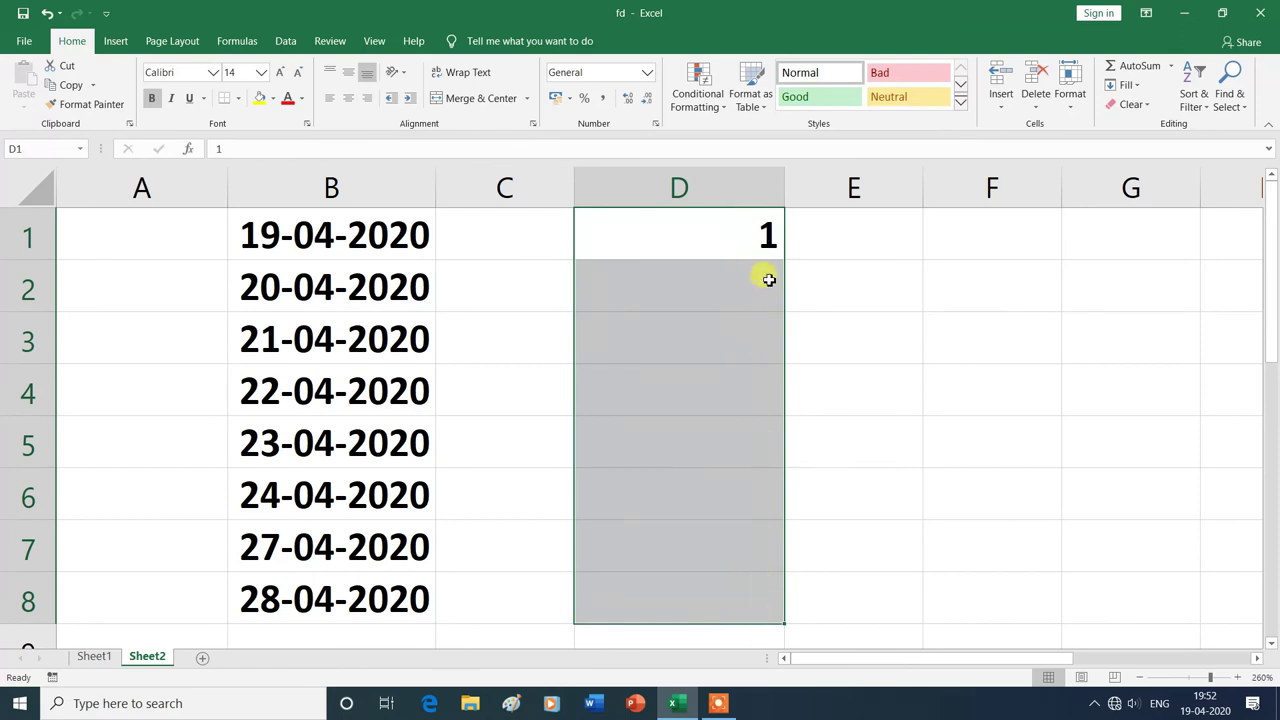
- Fill D1:D8 with 1s as an AutoFill series, then clear those cells
{"action": "left_click", "coordinate": [1140, 90]}
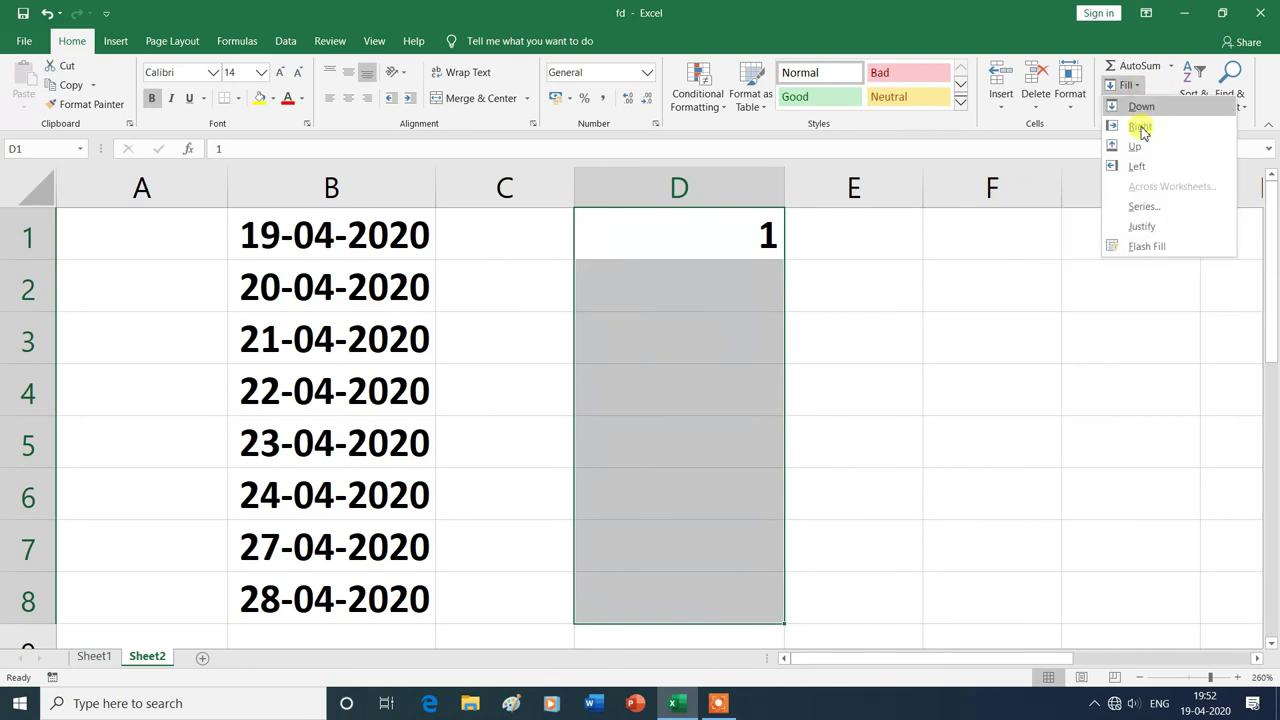
{"action": "left_click", "coordinate": [1142, 209]}
{"action": "left_click", "coordinate": [966, 240]}
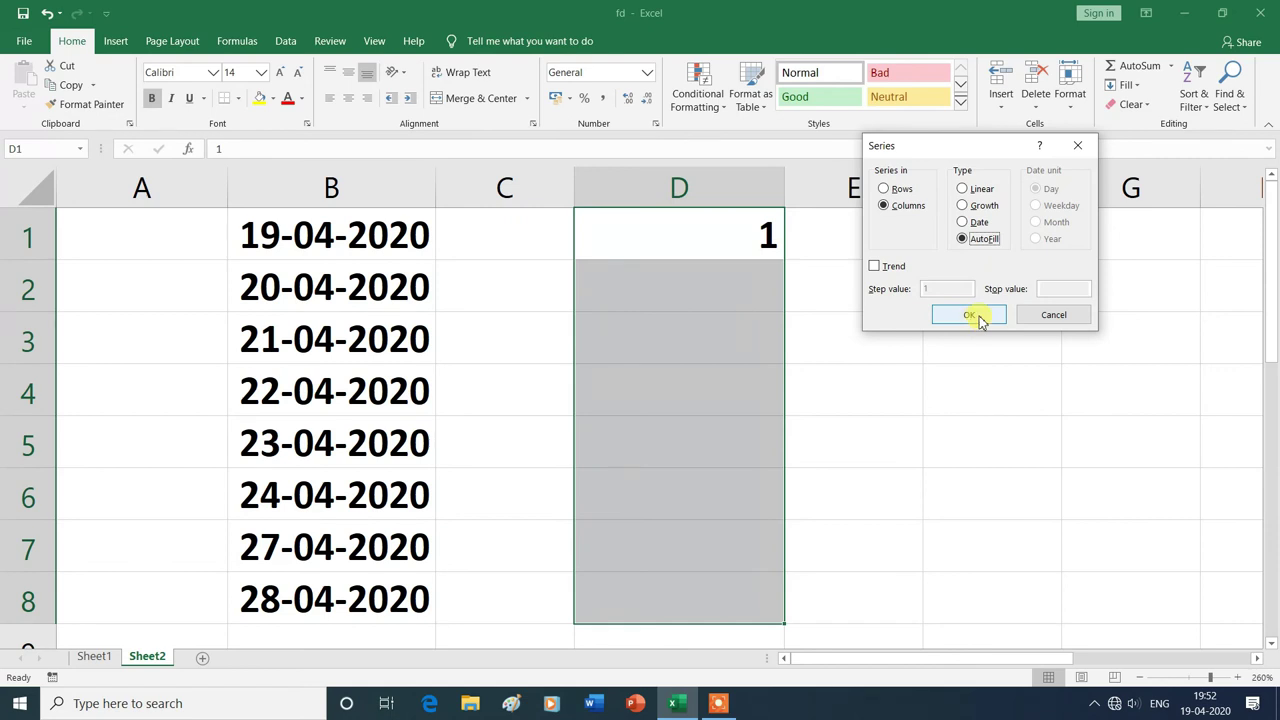
{"action": "left_click", "coordinate": [970, 315]}
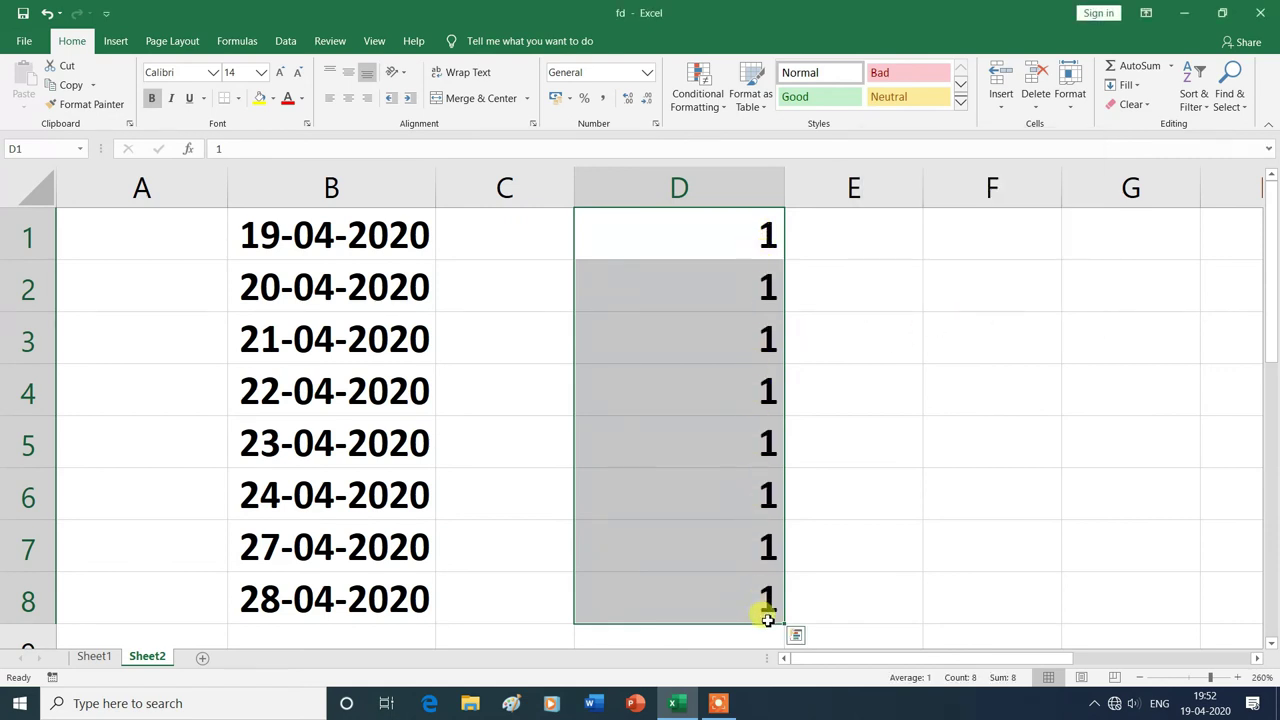
{"action": "left_click_drag", "start_coordinate": [734, 226], "coordinate": [770, 598]}
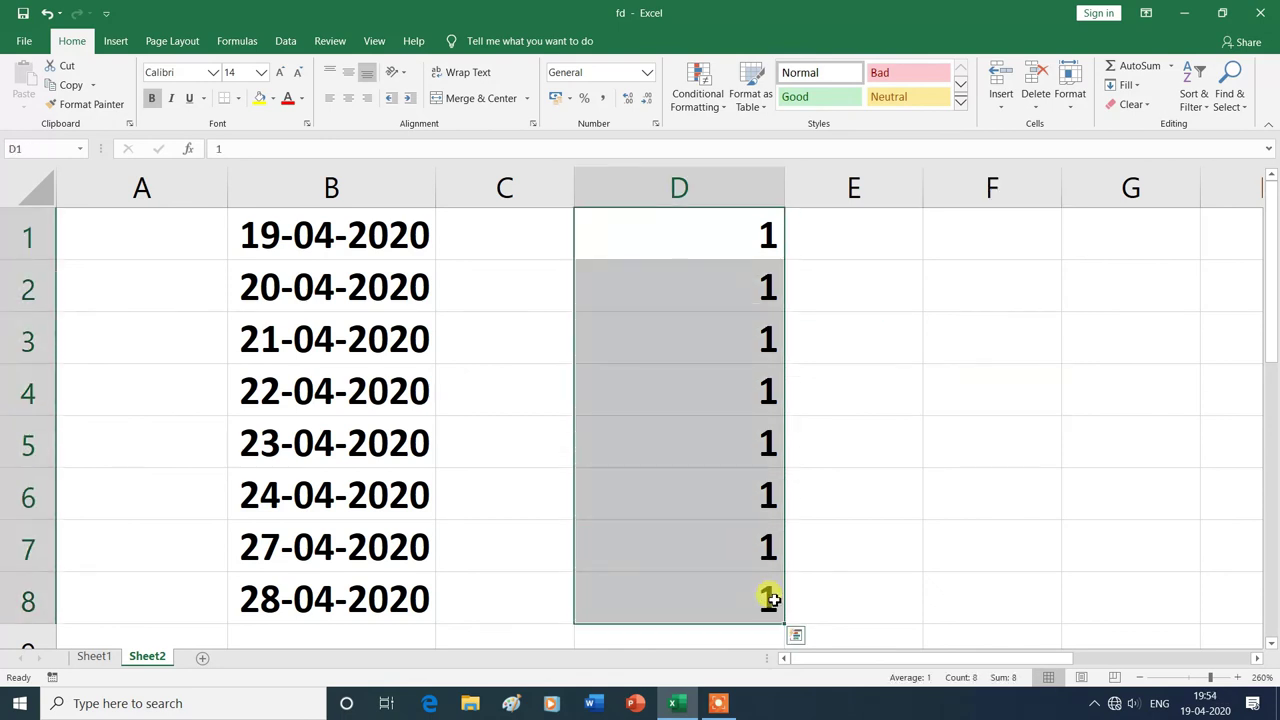
{"action": "key", "text": "Delete"}
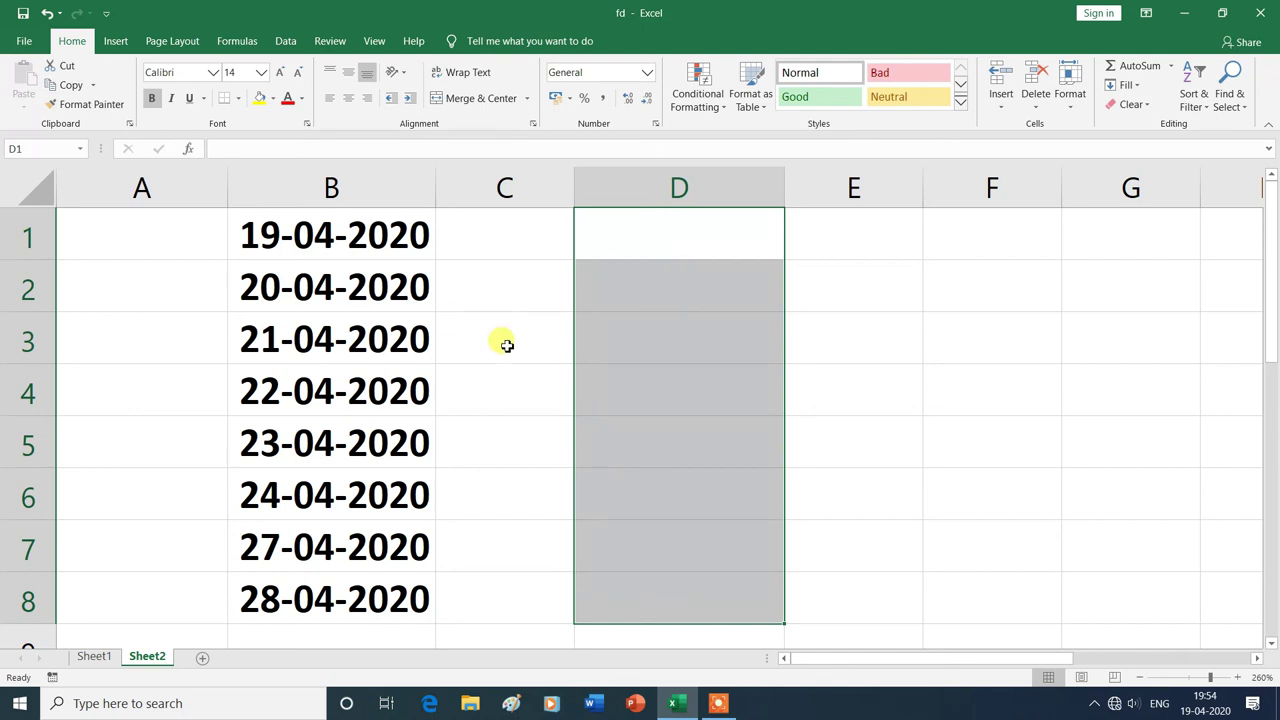
- Enter 1 in D1 and 2 in D2, then select D1:D8
{"action": "left_click", "coordinate": [503, 343]}
{"action": "left_click", "coordinate": [670, 237]}
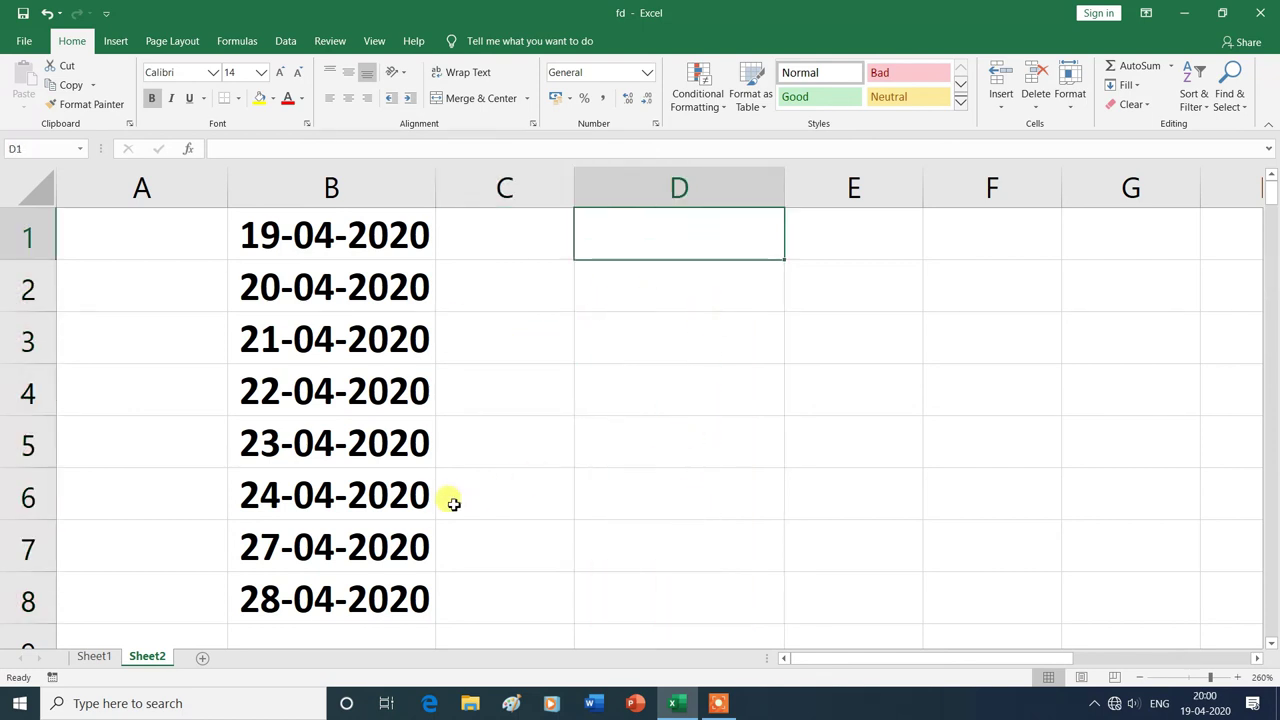
{"action": "type", "text": "1"}
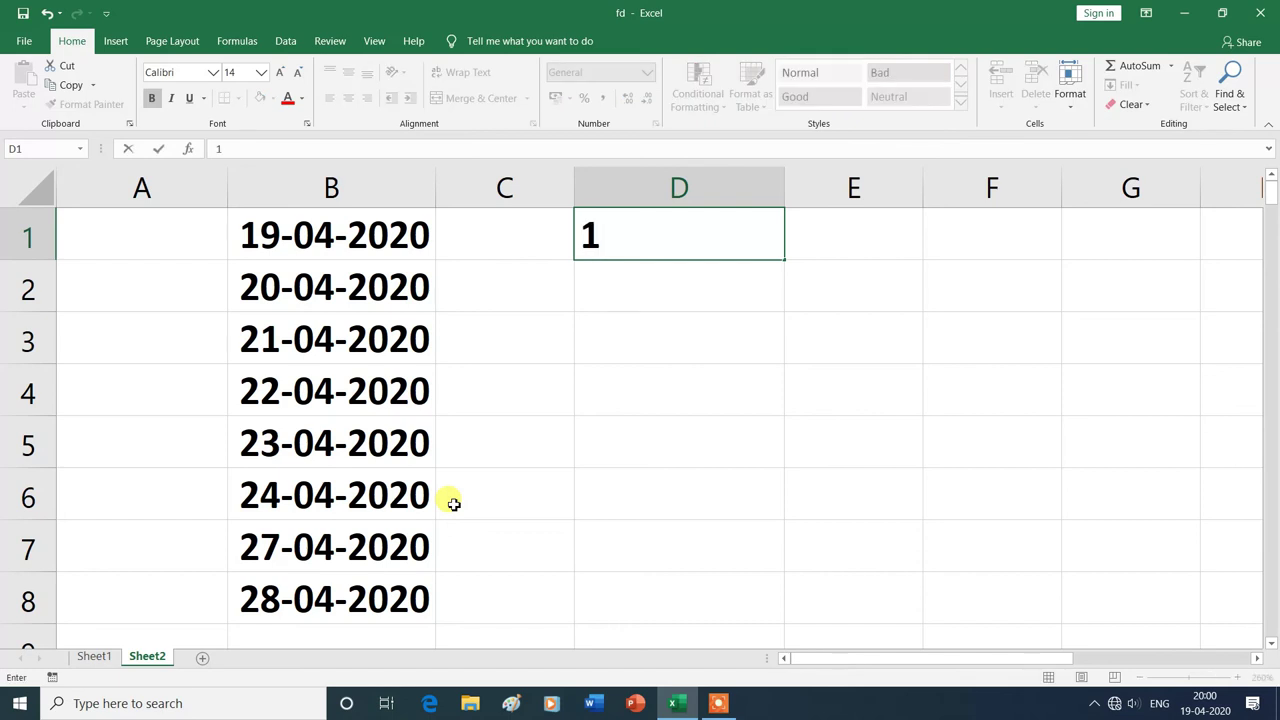
{"action": "key", "text": "Return"}
{"action": "type", "text": "2"}
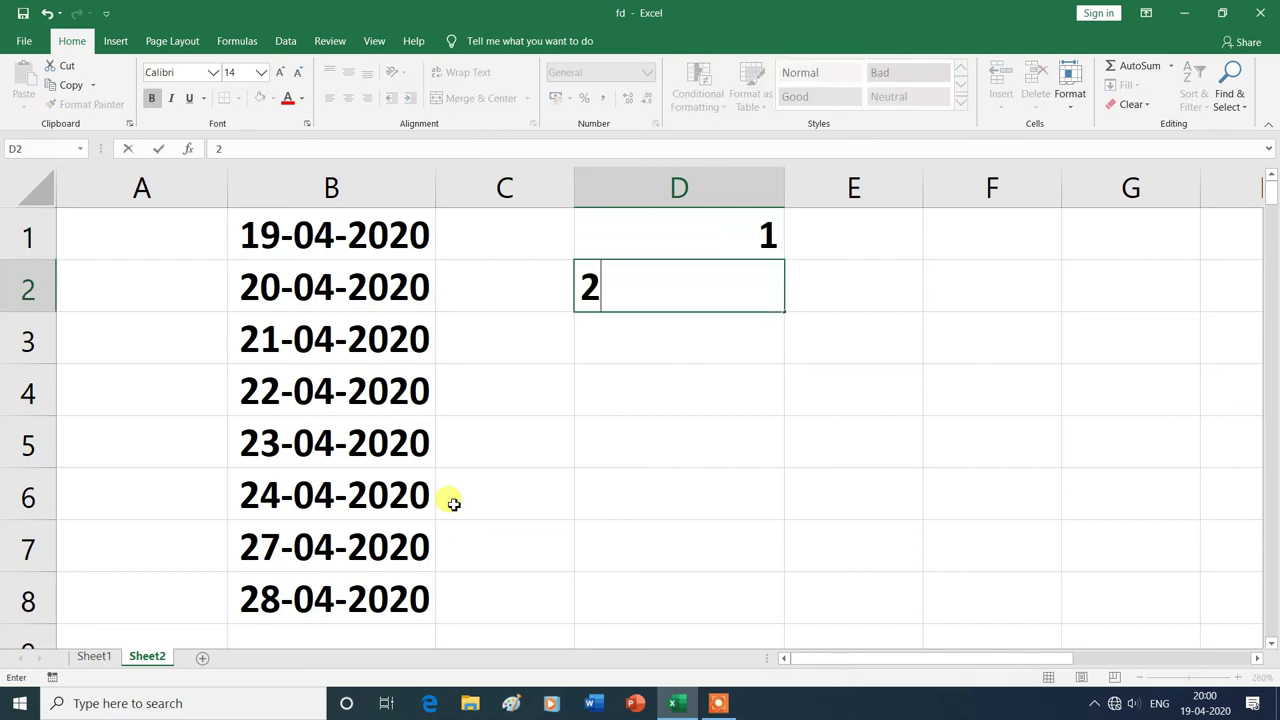
{"action": "key", "text": "Return"}
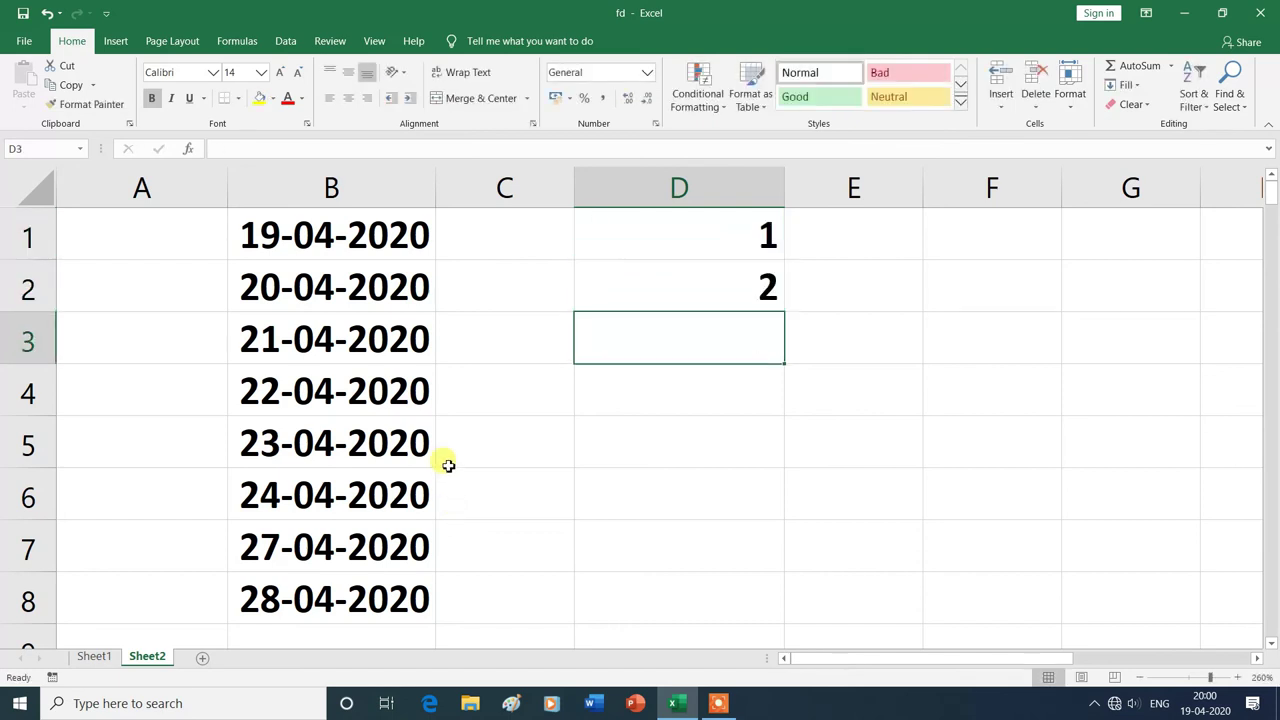
{"action": "left_click_drag", "start_coordinate": [690, 232], "coordinate": [730, 591]}
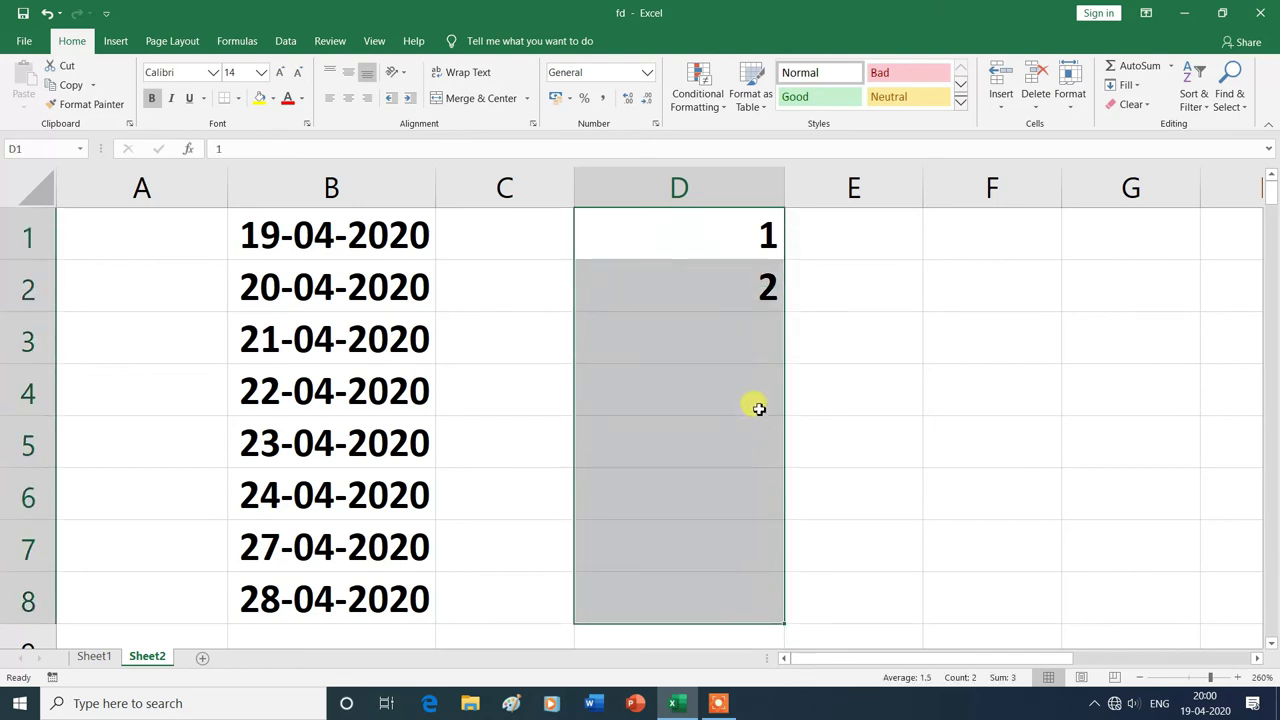
- Extend the 1, 2 pattern as an AutoFill series numbering D1:D8 from 1 to 8
{"action": "left_click", "coordinate": [1136, 88]}
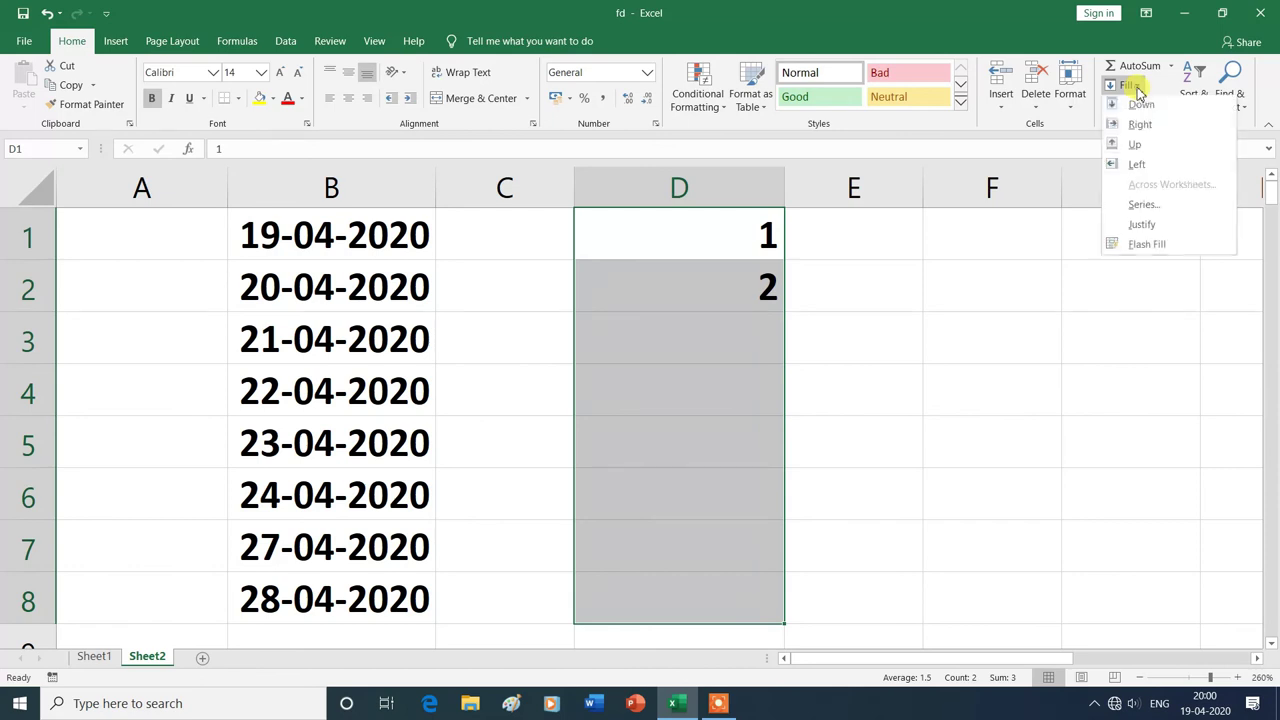
{"action": "left_click", "coordinate": [1142, 207]}
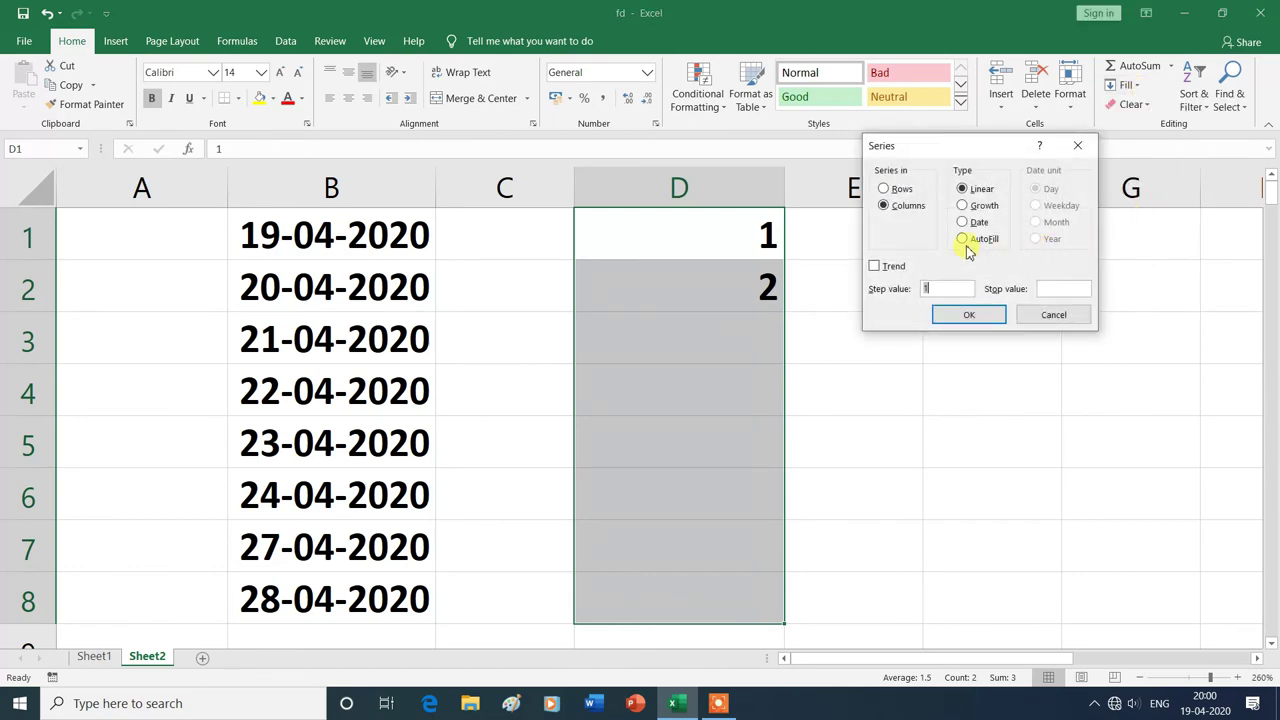
{"action": "left_click", "coordinate": [963, 240]}
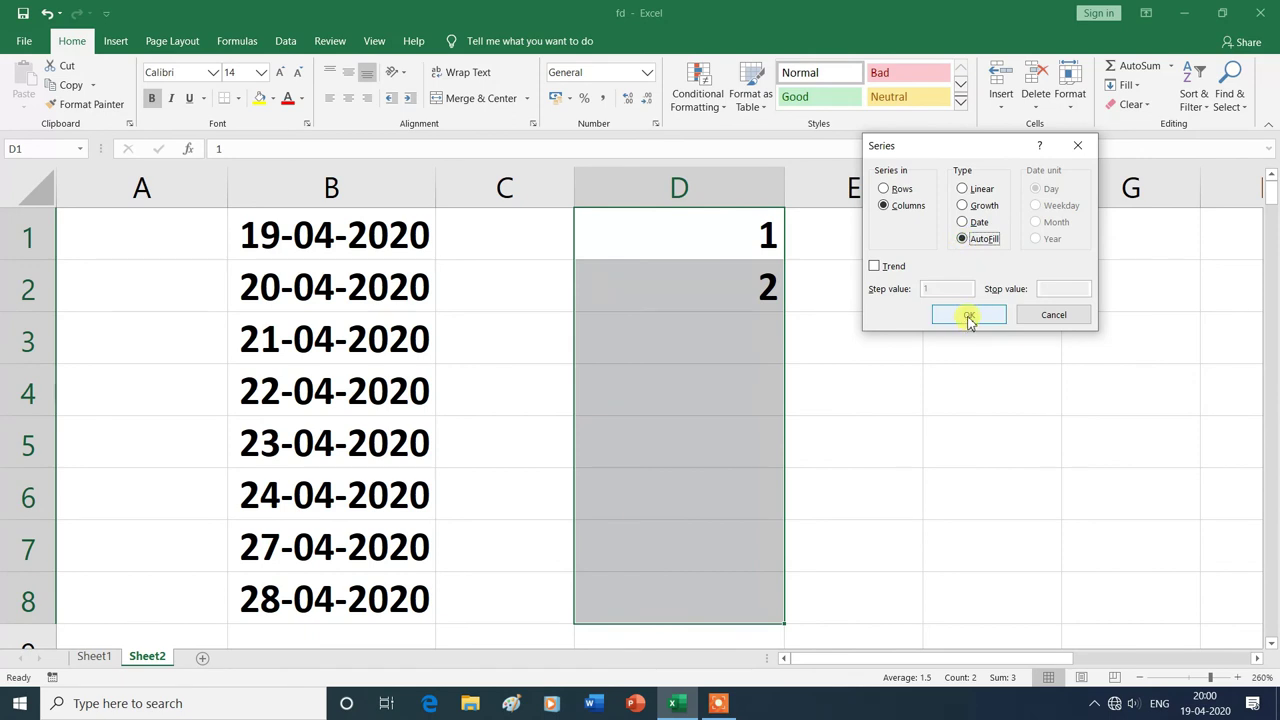
{"action": "left_click", "coordinate": [969, 316]}
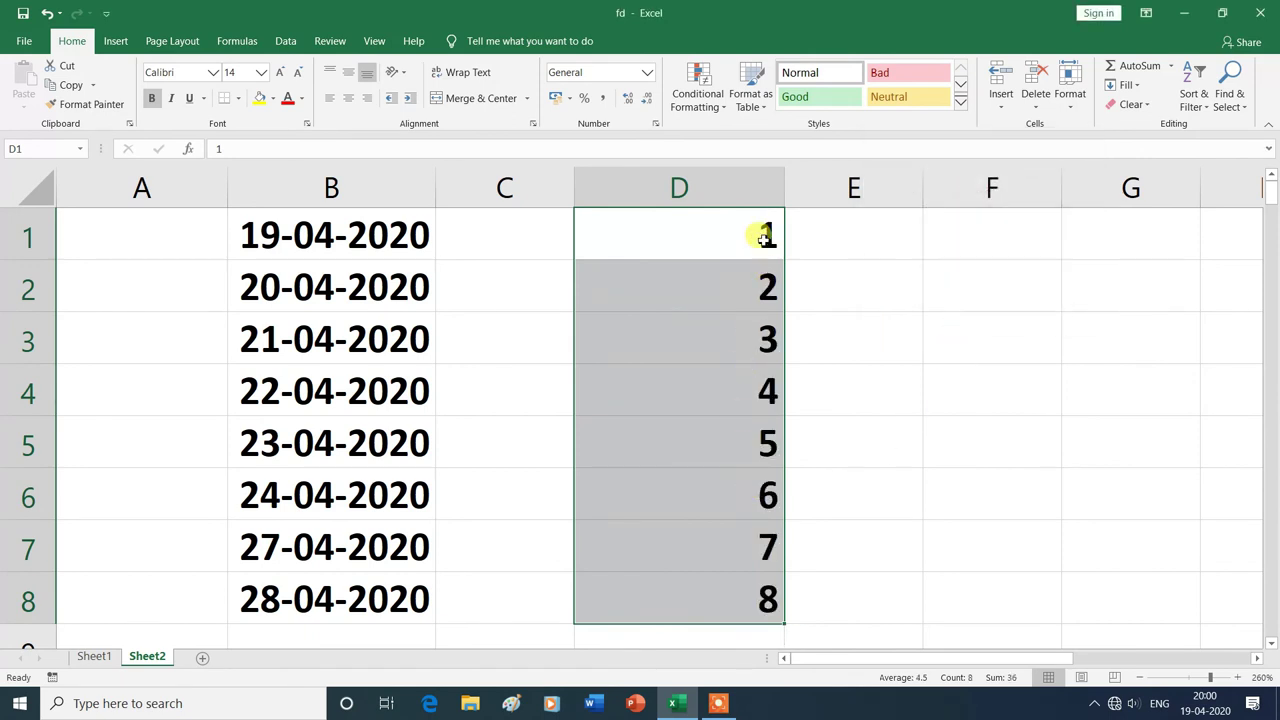
{"action": "left_click", "coordinate": [992, 235]}
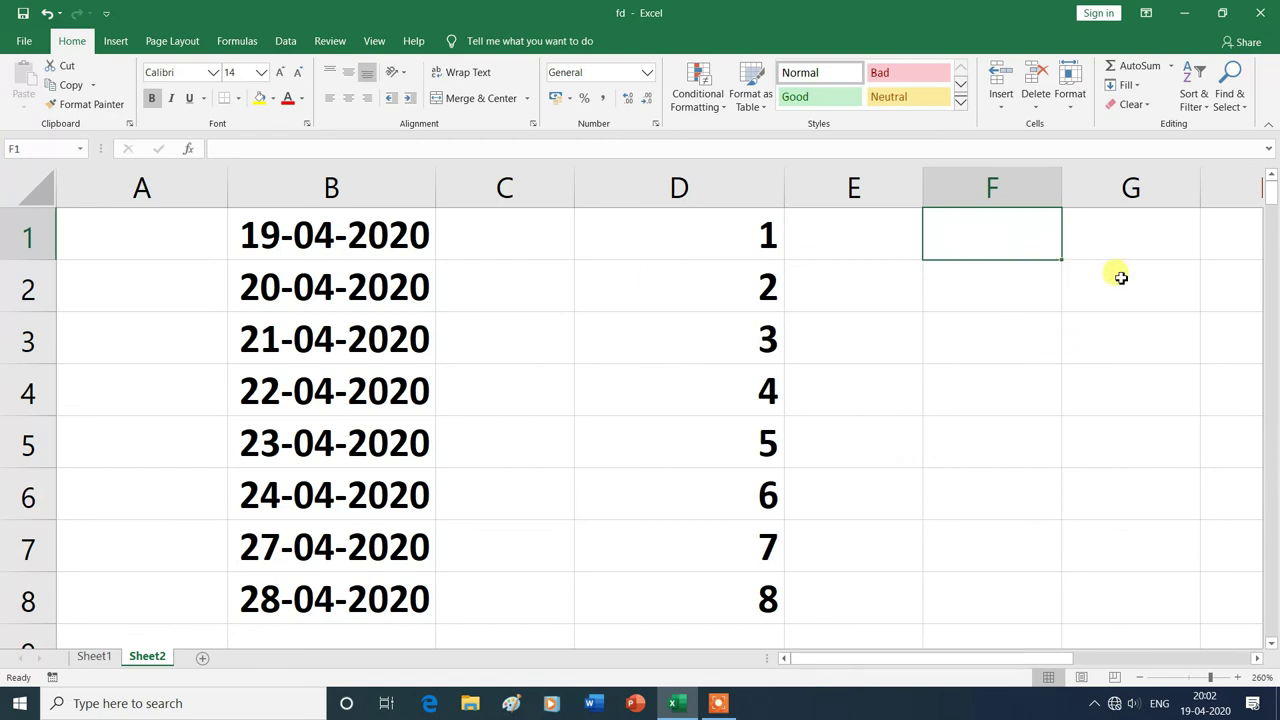
- Create a Trend series in F1:F7 running from 2 to 50
{"action": "type", "text": "2"}
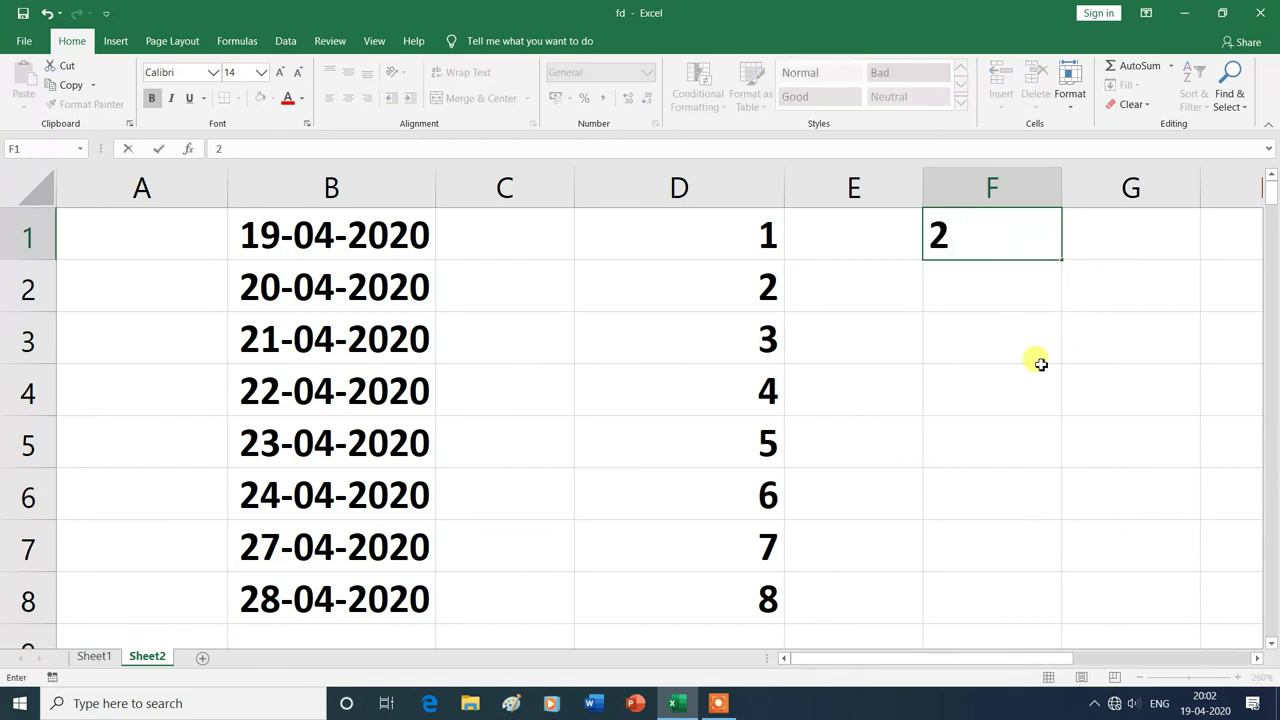
{"action": "left_click", "coordinate": [1012, 558]}
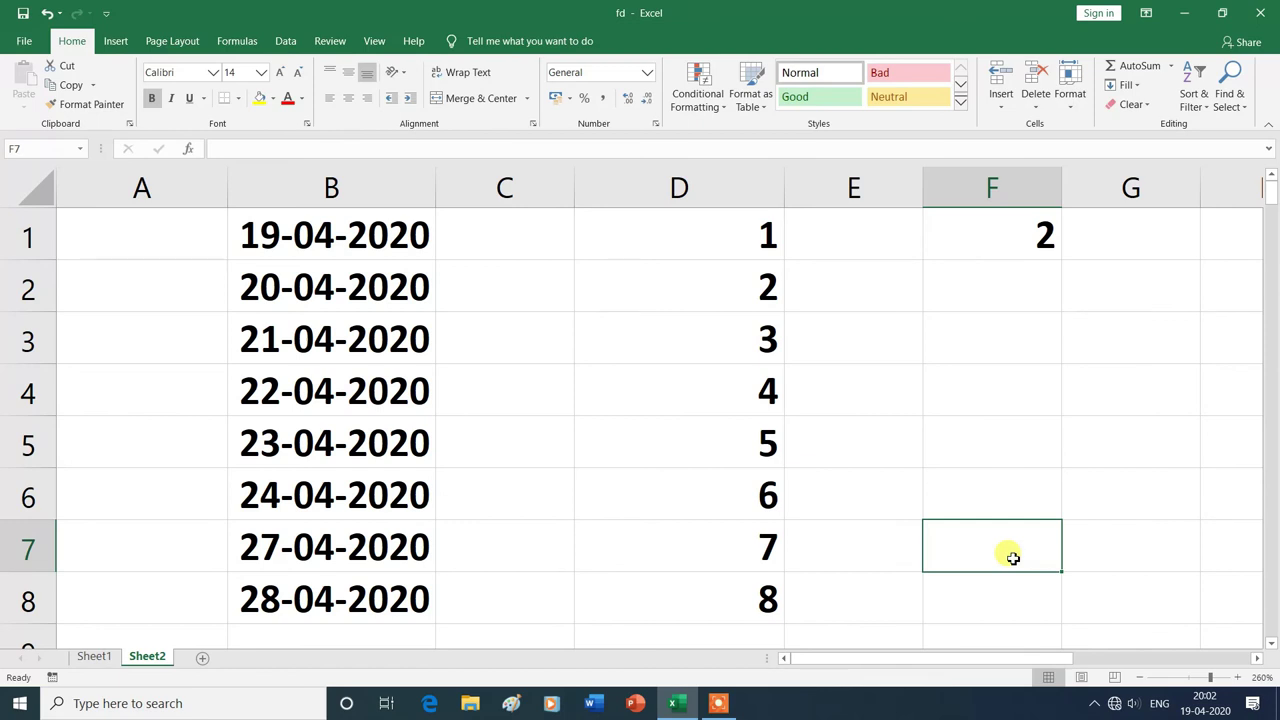
{"action": "type", "text": "50"}
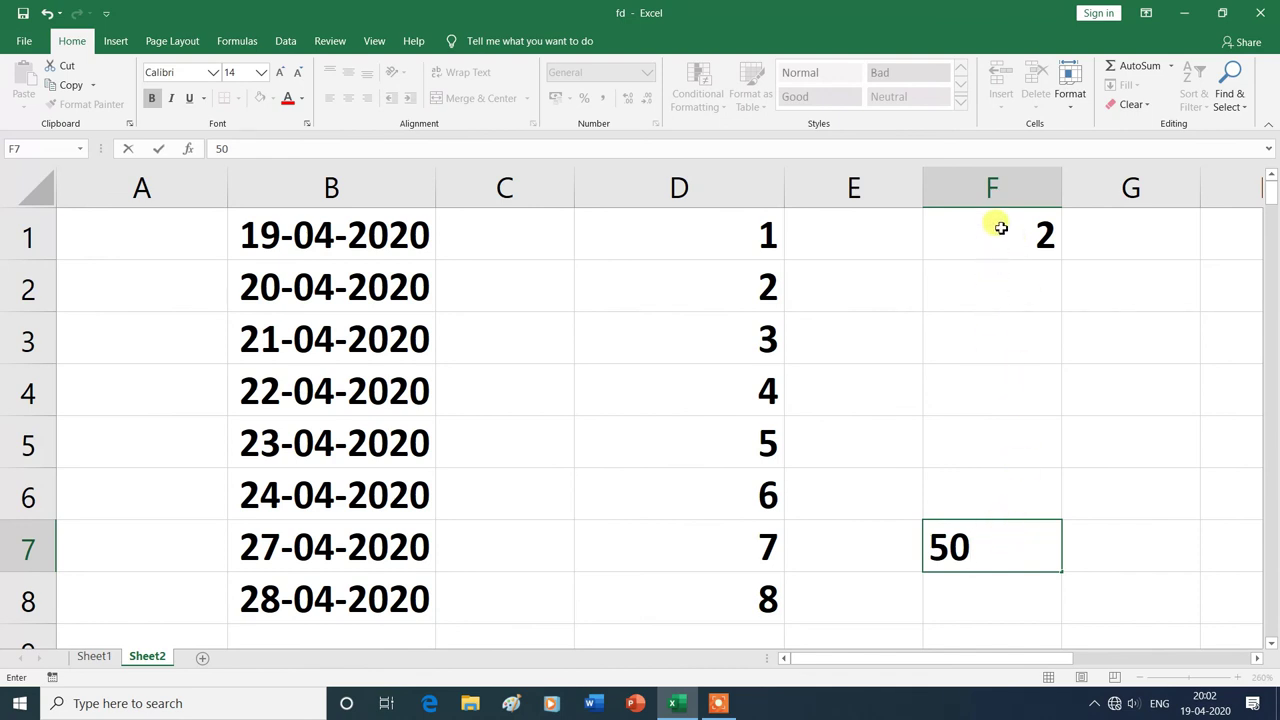
{"action": "left_click_drag", "start_coordinate": [1000, 228], "coordinate": [1018, 522]}
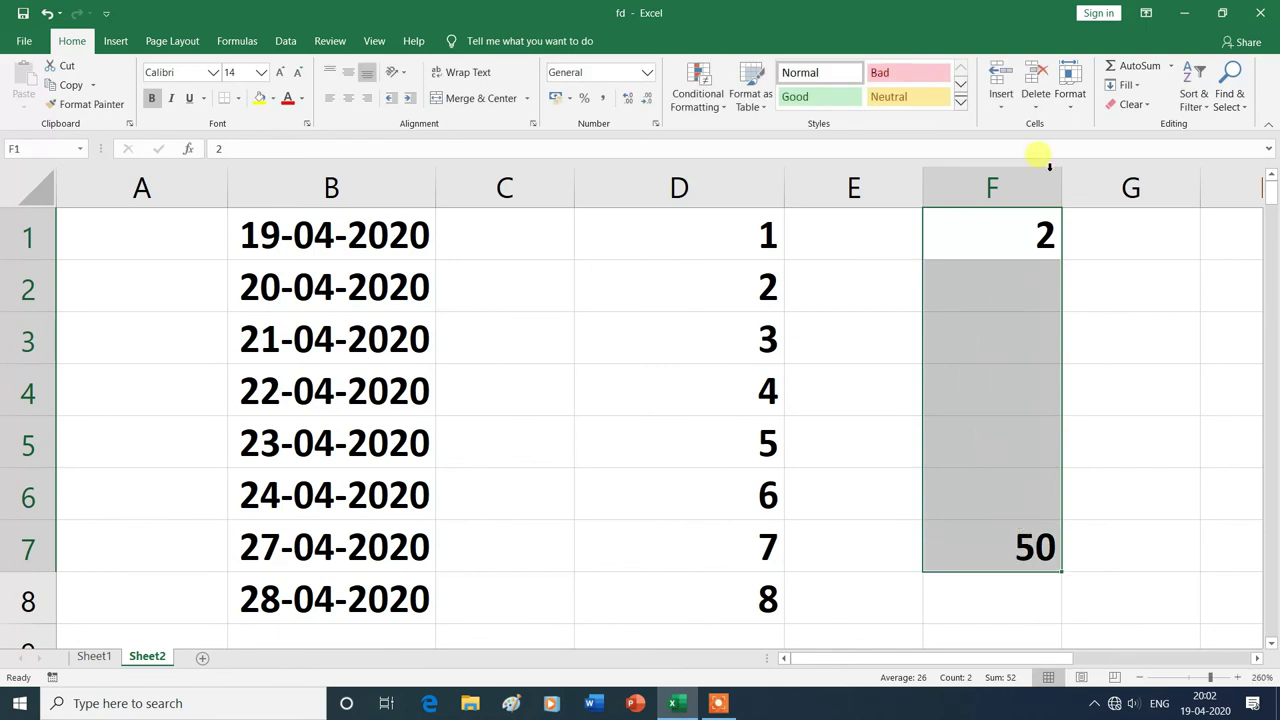
{"action": "left_click", "coordinate": [1140, 88]}
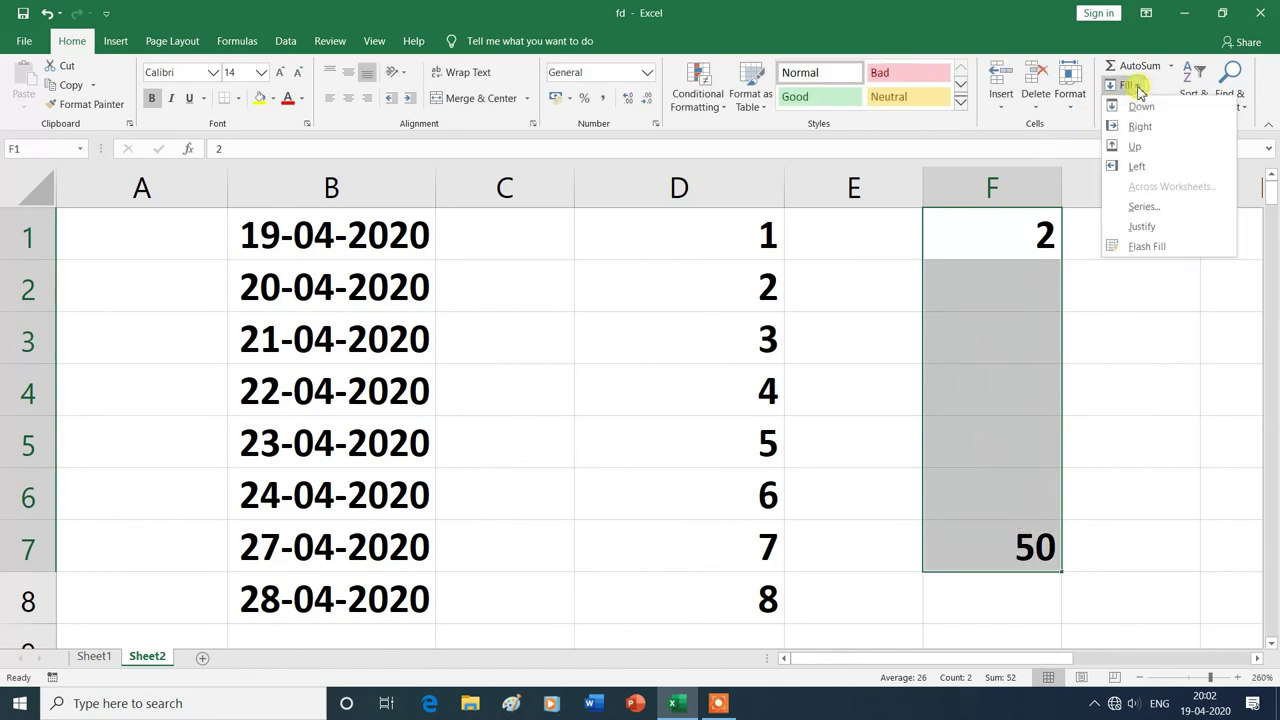
{"action": "left_click", "coordinate": [1143, 207]}
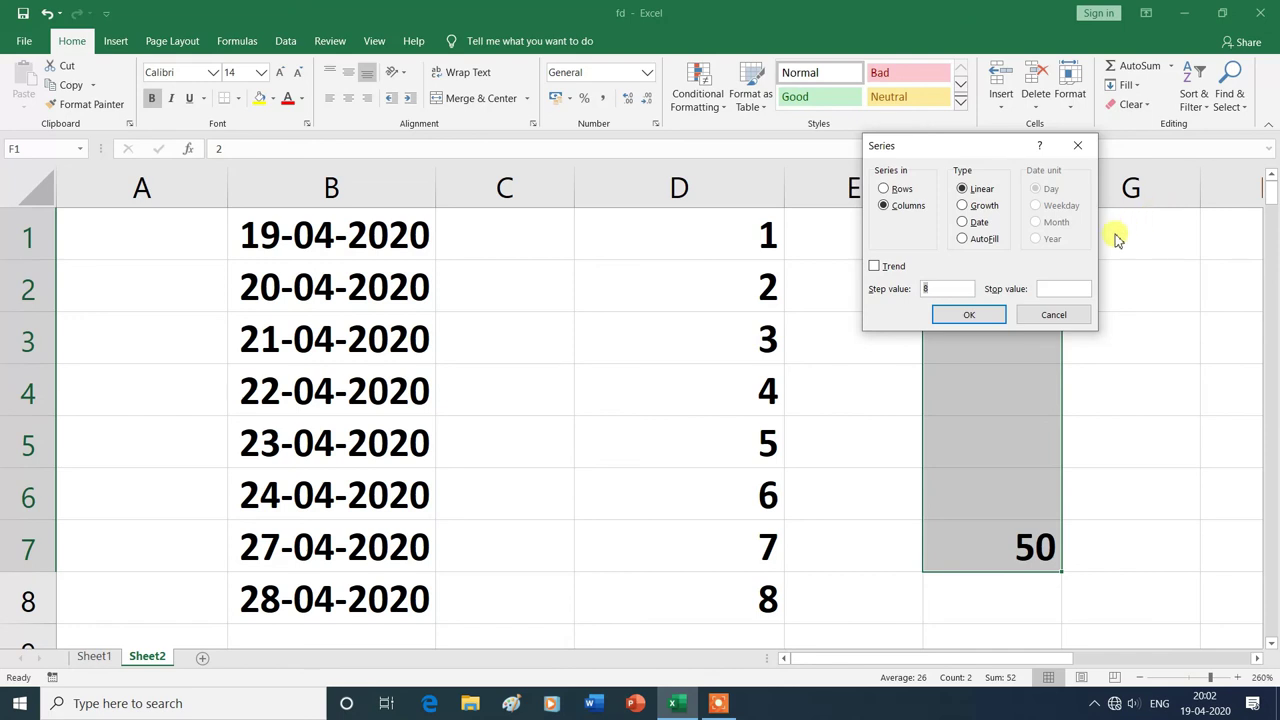
{"action": "left_click", "coordinate": [875, 268]}
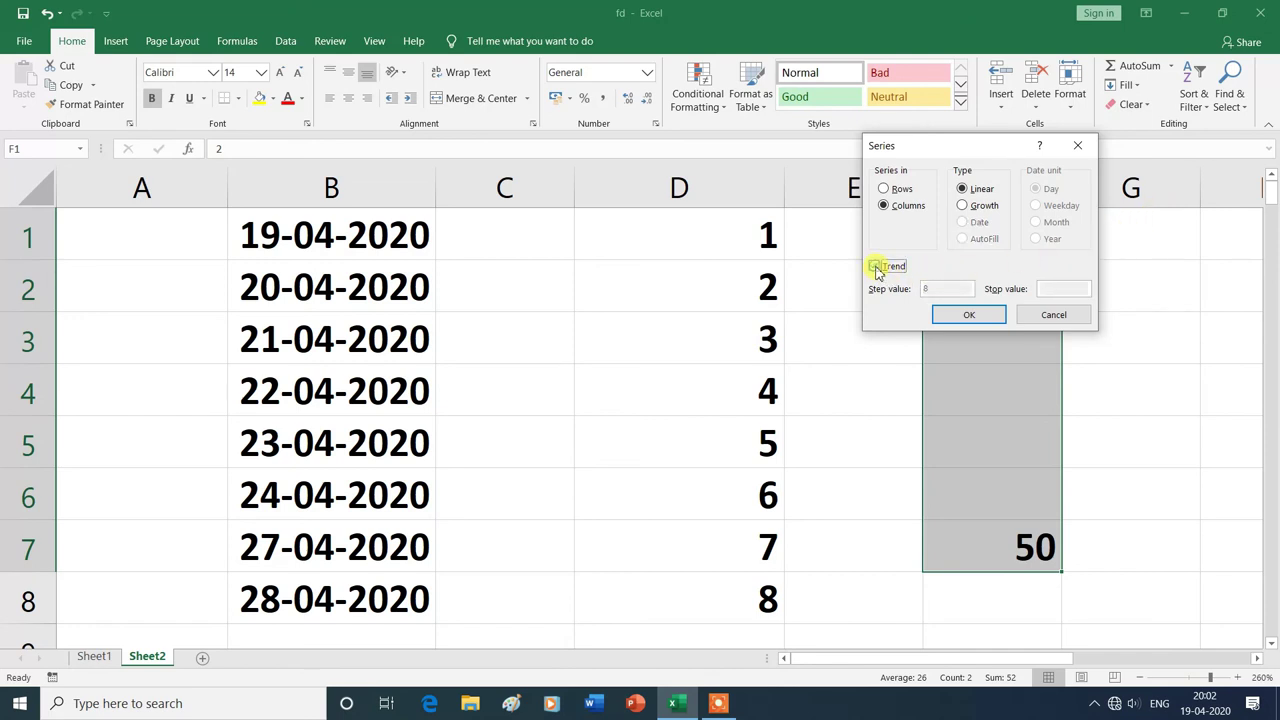
{"action": "left_click", "coordinate": [965, 316]}
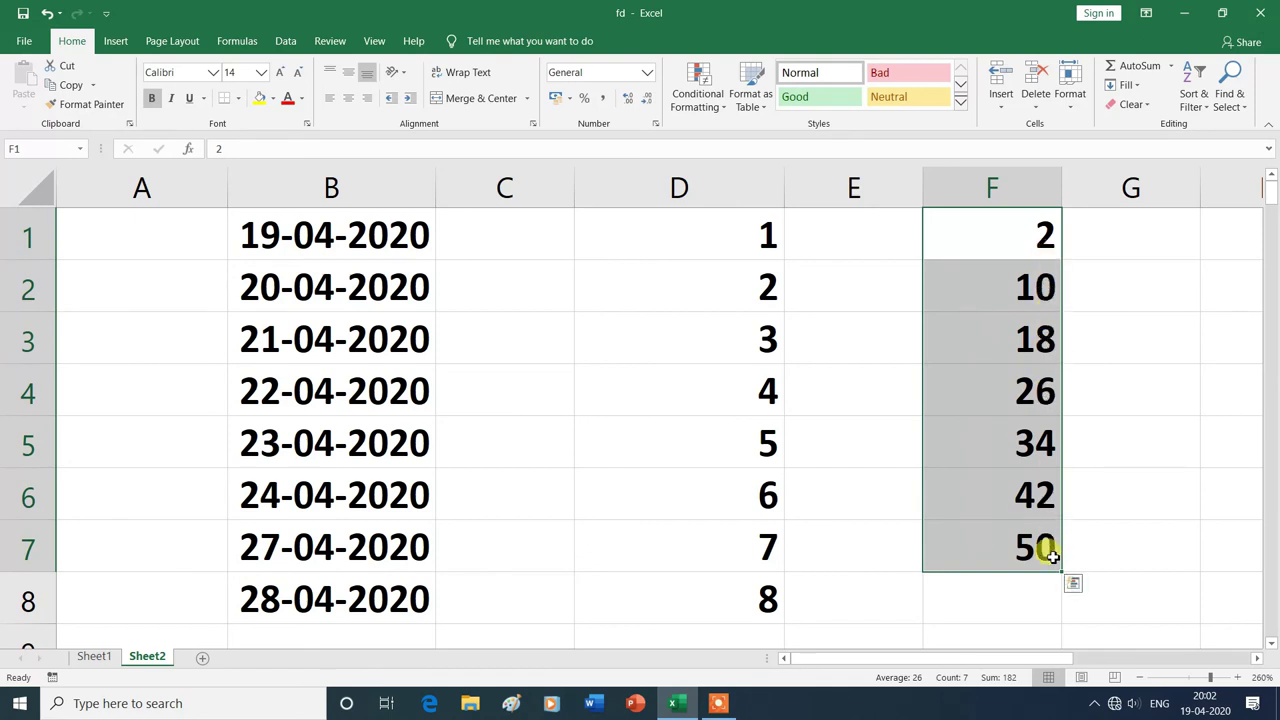
- Clear the demo numbers from columns D through G
{"action": "left_click", "coordinate": [1014, 606]}
{"action": "key", "text": "alt"}
{"action": "left_click_drag", "start_coordinate": [621, 250], "coordinate": [1063, 626]}
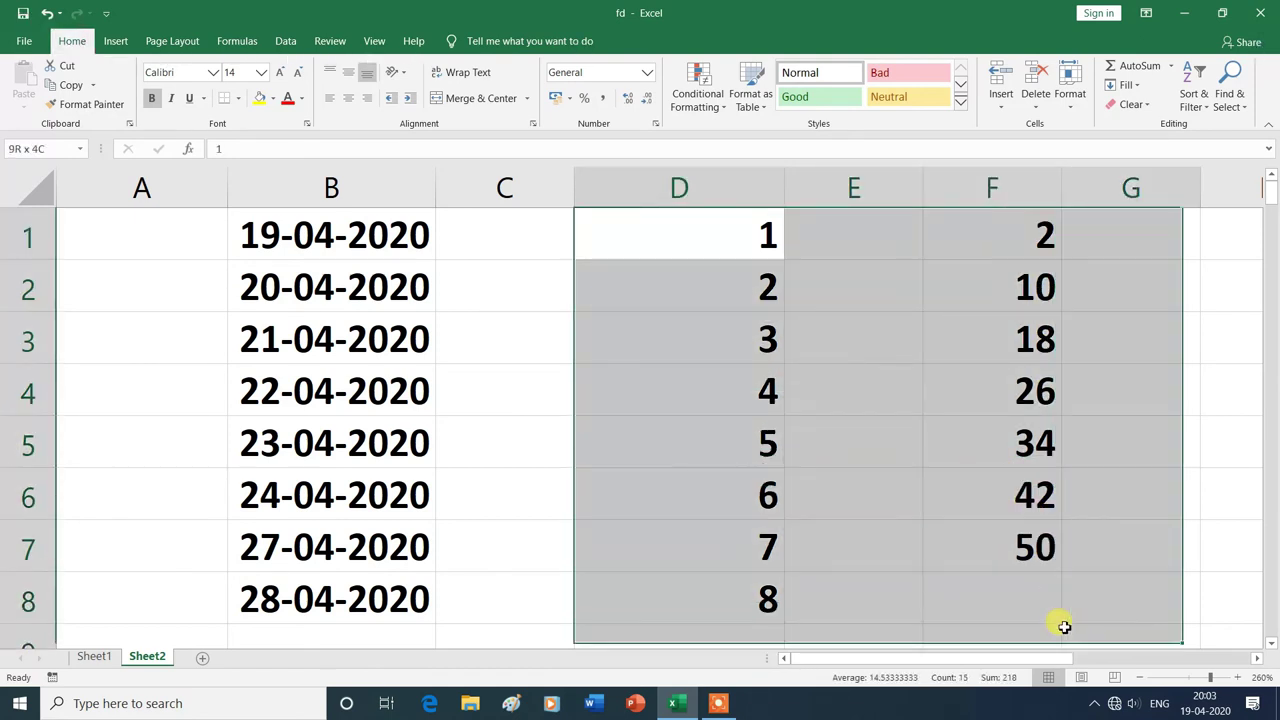
{"action": "key", "text": "Delete"}
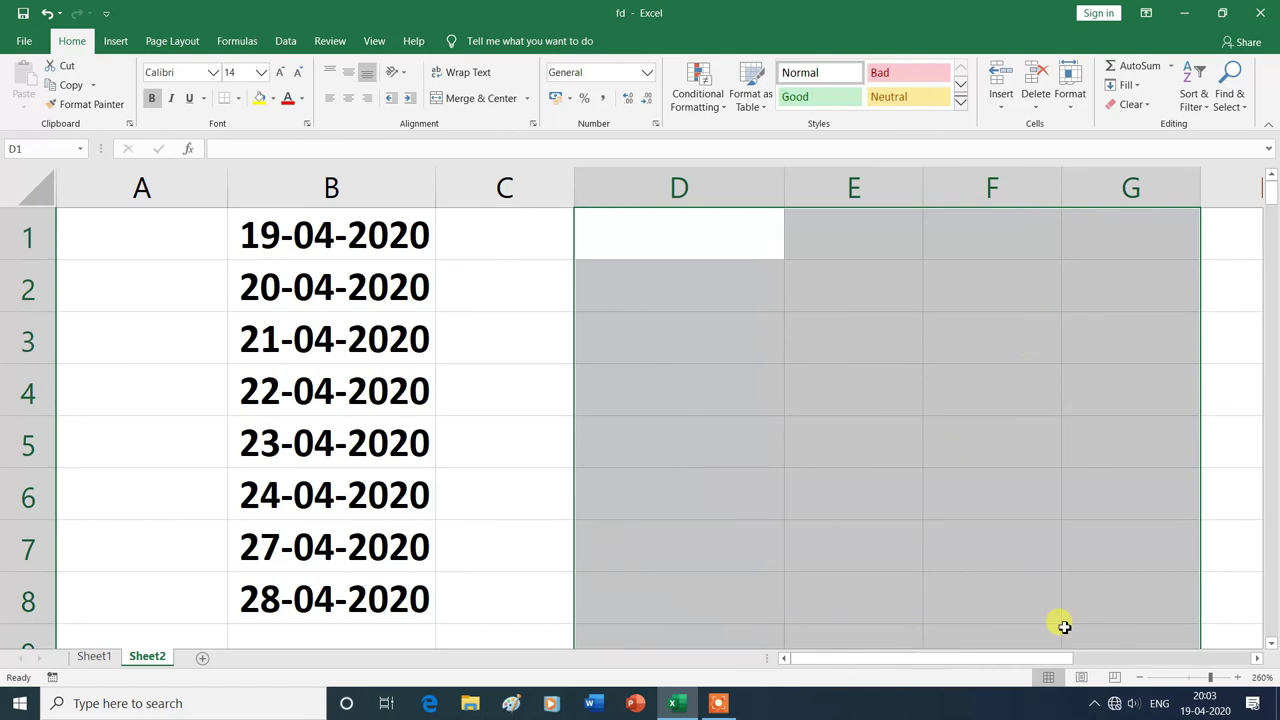
- Enter the text 'HOW TO MAKE A ID' in D1
{"action": "left_click", "coordinate": [721, 346]}
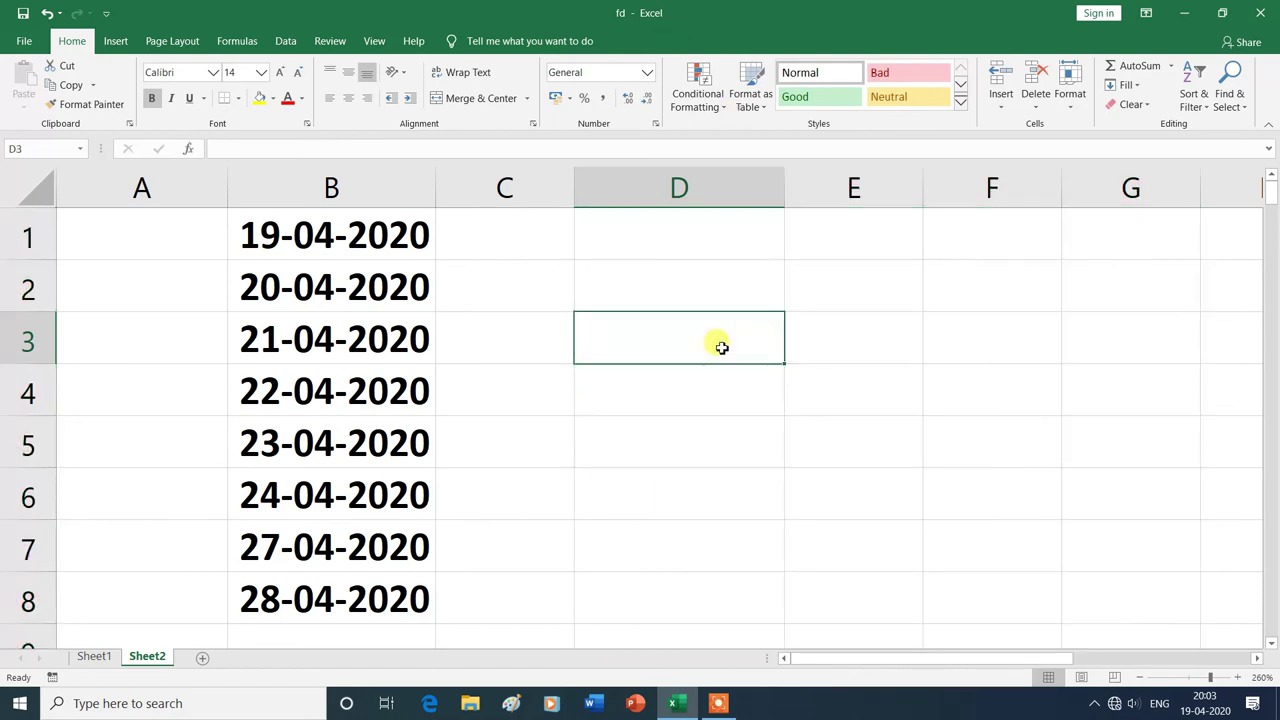
{"action": "left_click", "coordinate": [680, 232]}
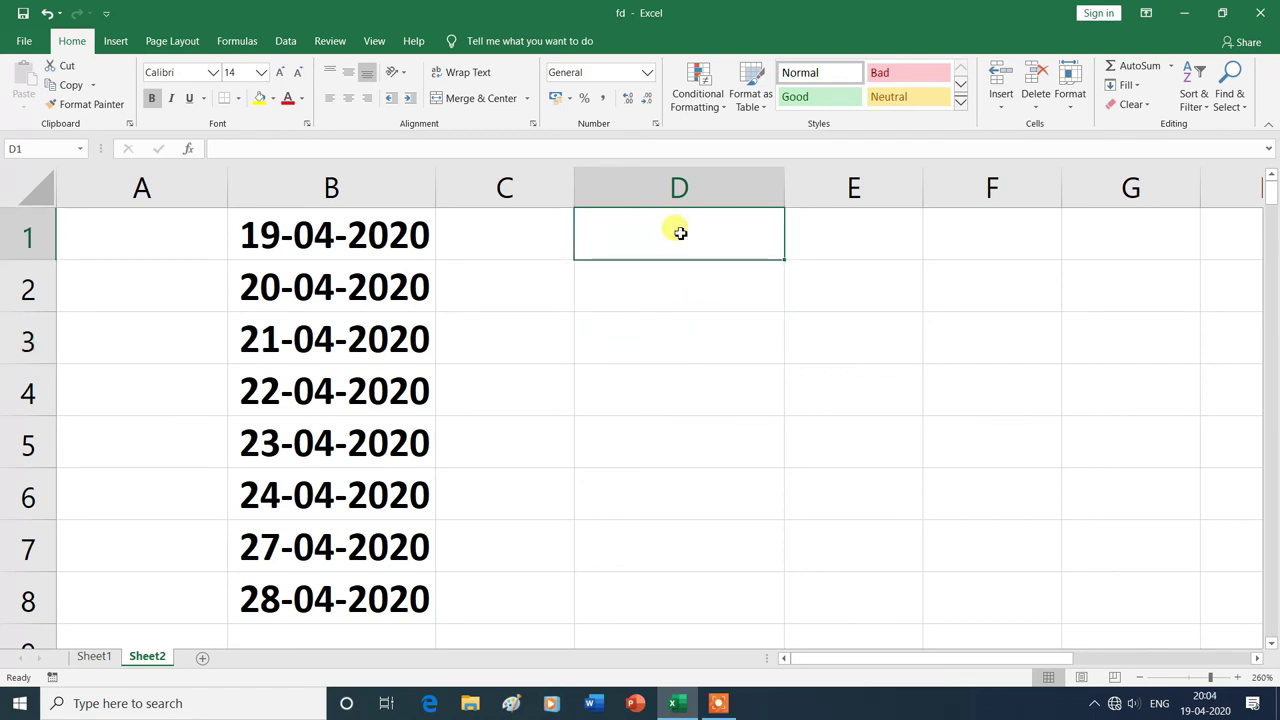
{"action": "type", "text": "HOW TO MAKE A ID"}
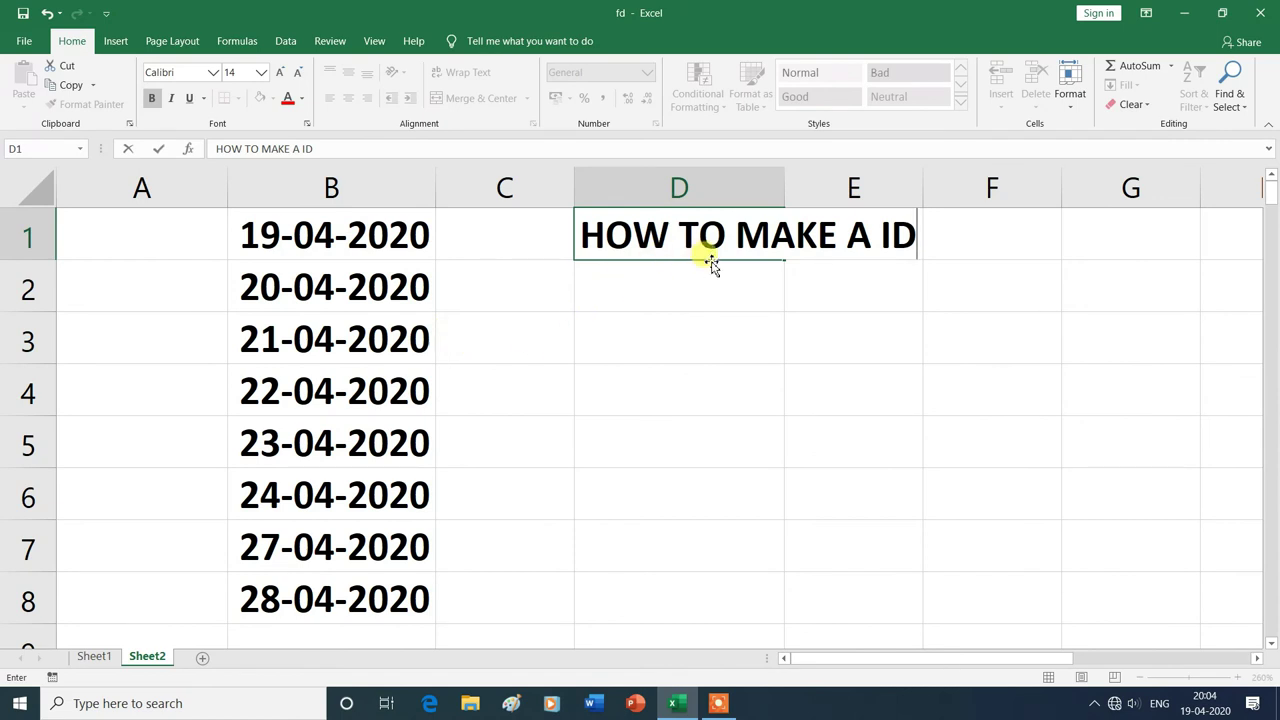
{"action": "left_click", "coordinate": [893, 303]}
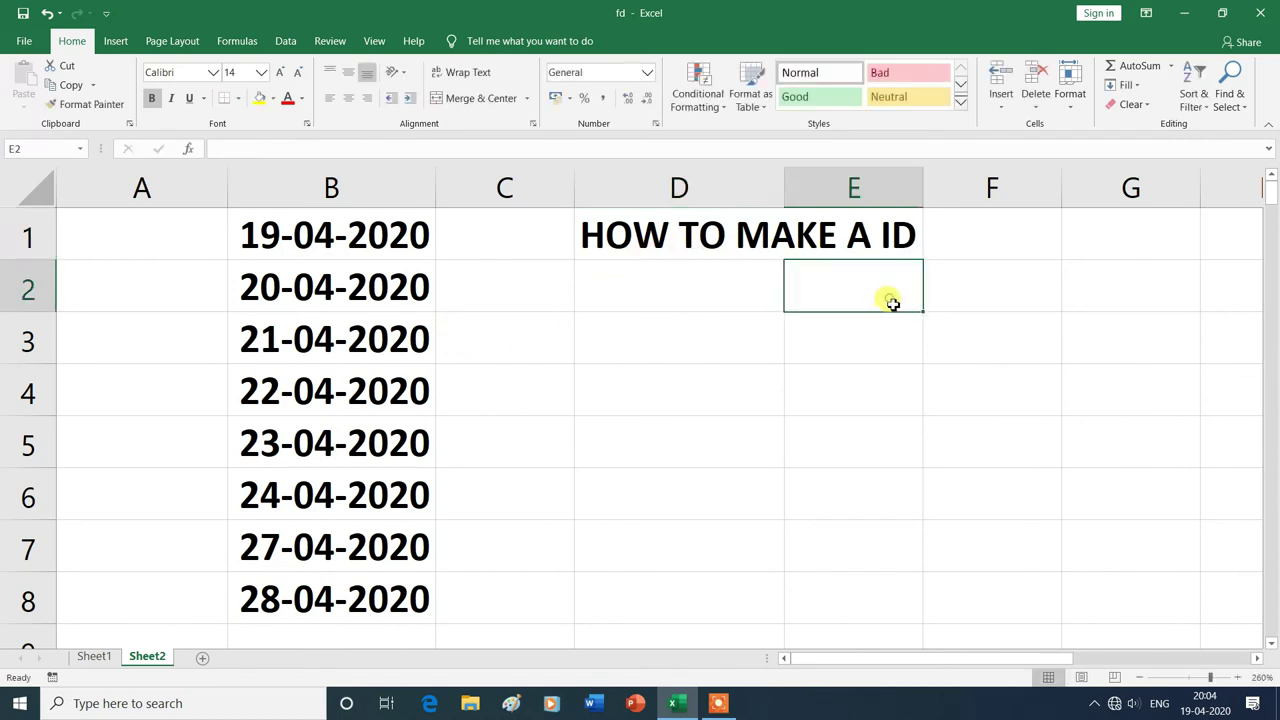
- Justify D1 so its text splits into 'HOW TO' in D1 and 'MAKE A ID' in D2
{"action": "left_click", "coordinate": [619, 231]}
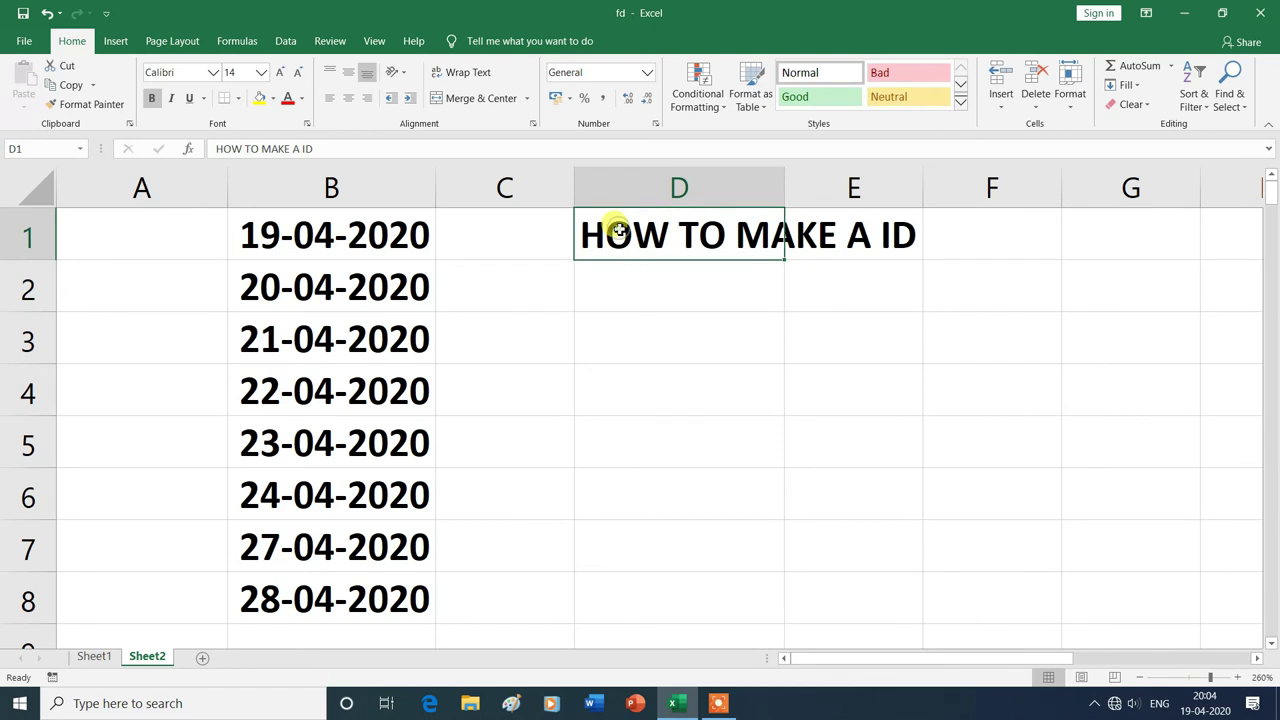
{"action": "left_click", "coordinate": [1133, 88]}
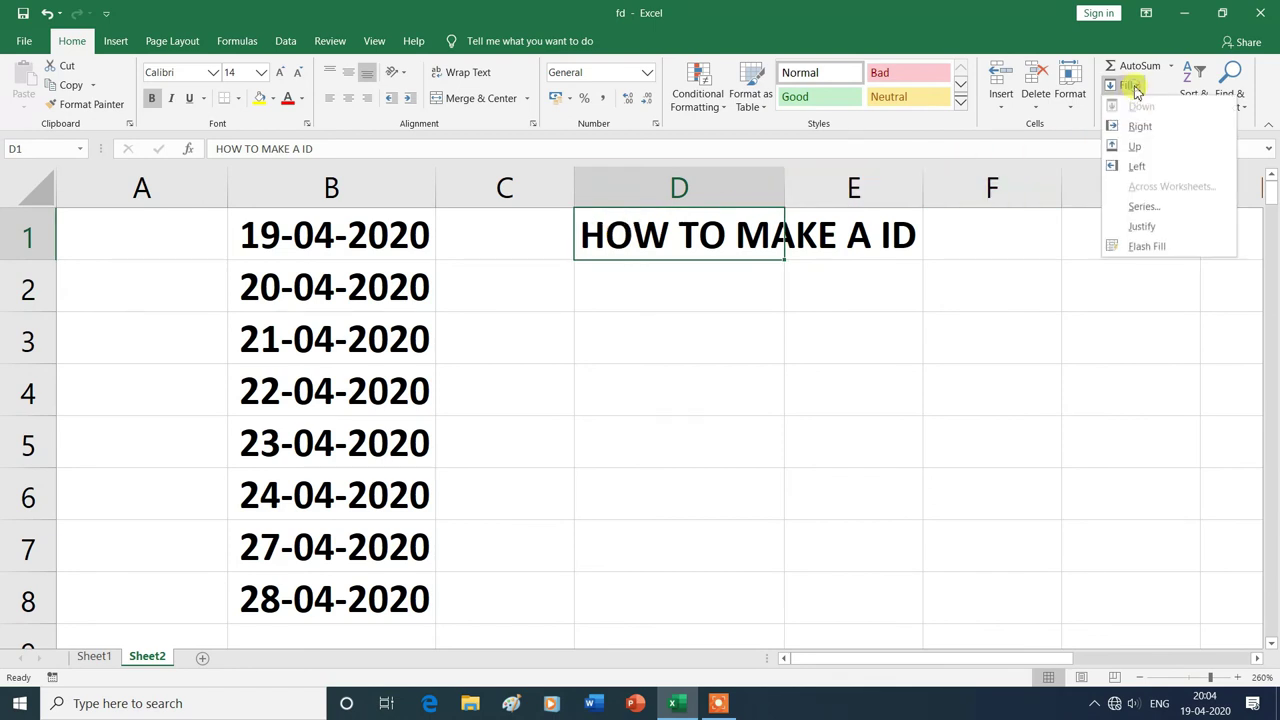
{"action": "left_click", "coordinate": [1145, 227]}
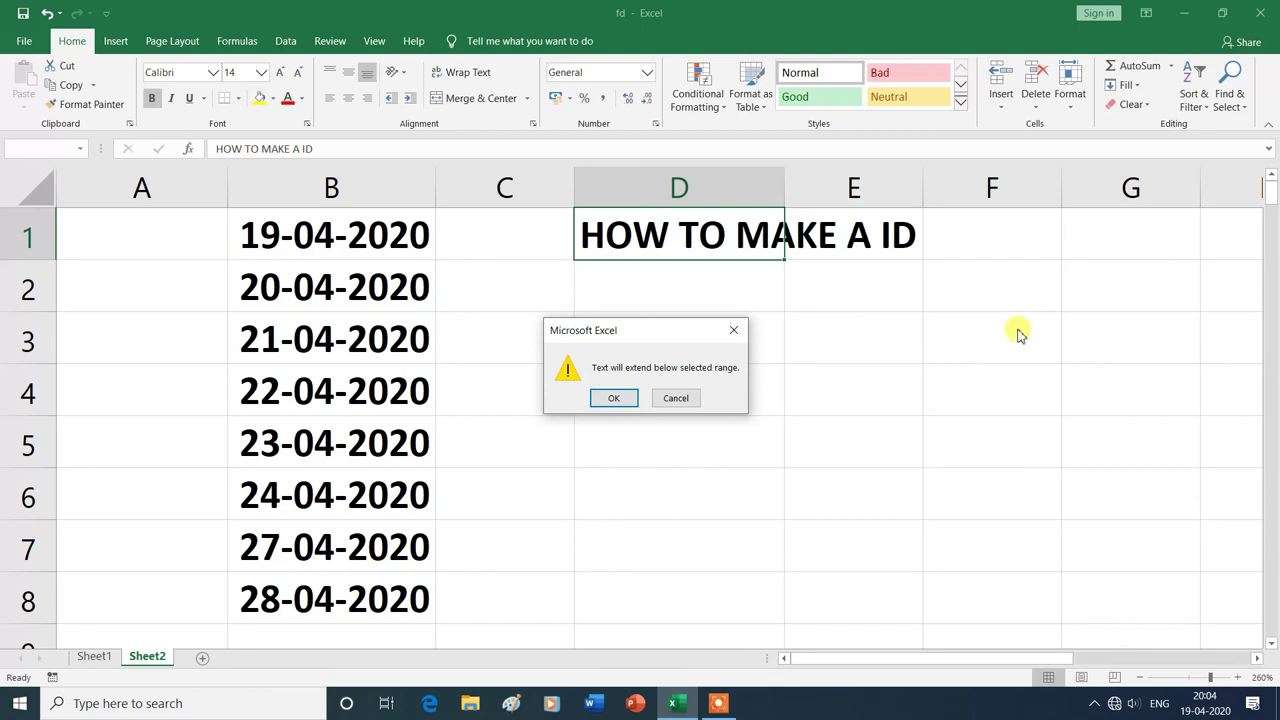
{"action": "left_click", "coordinate": [614, 398]}
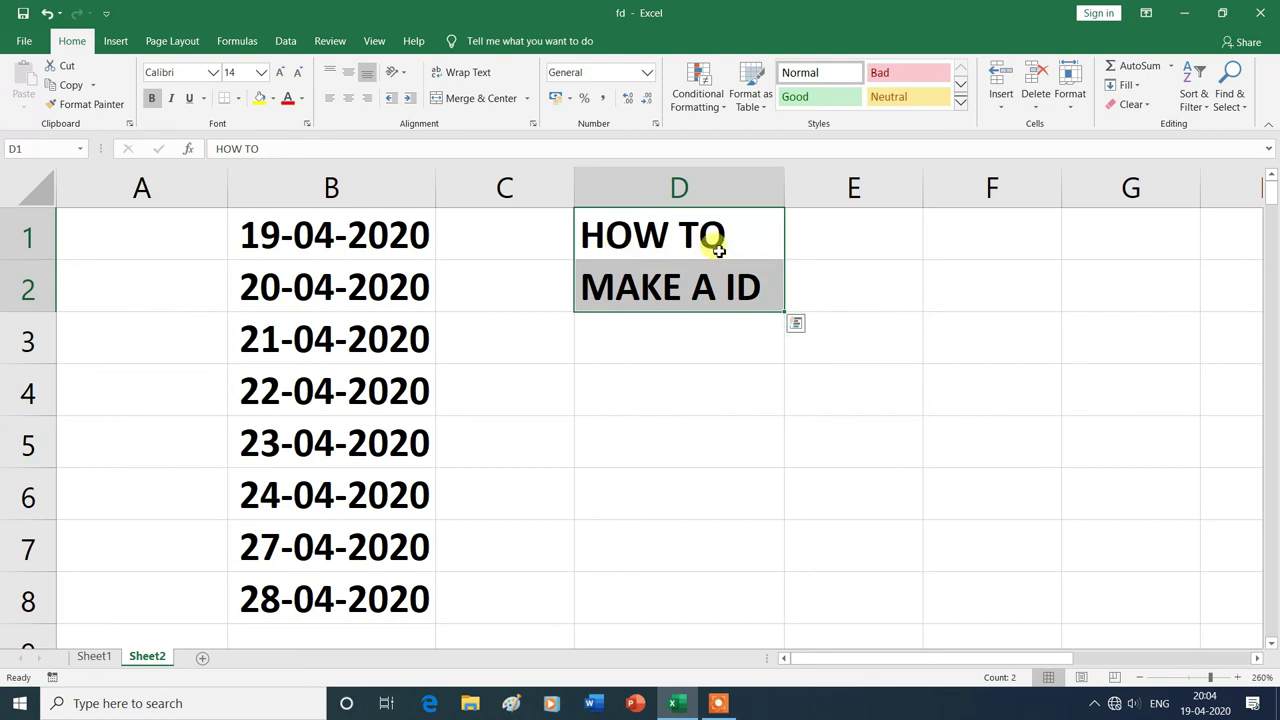
{"action": "left_click", "coordinate": [726, 380]}
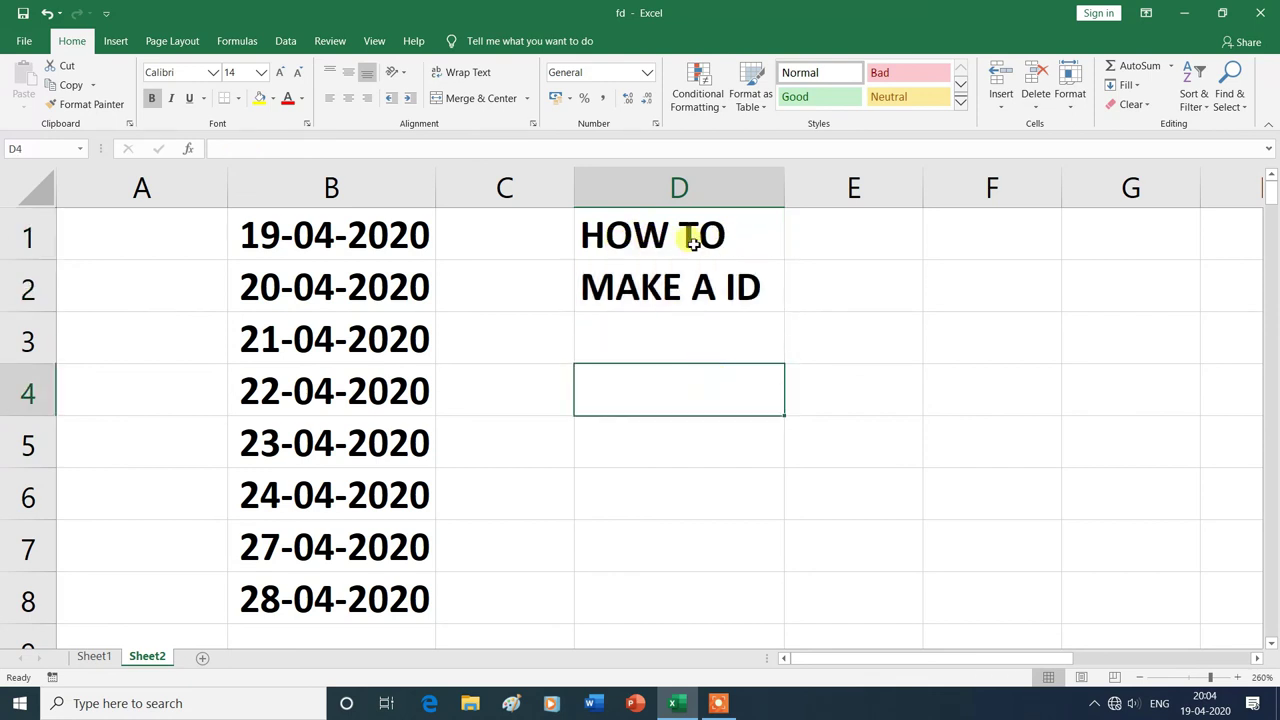